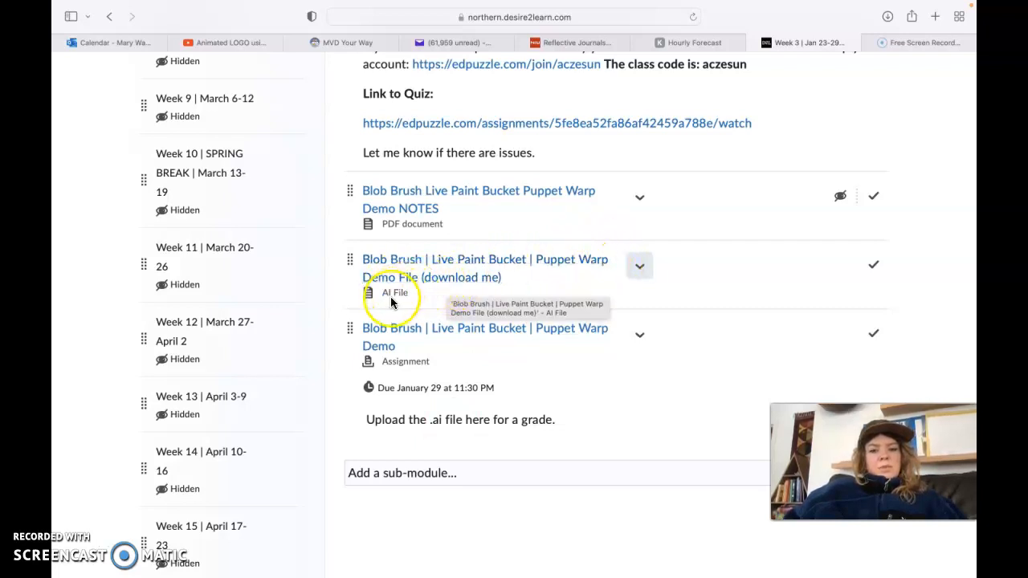
Download the Blob Brush | Live Paint Bucket | Puppet Warp demo AI file, then switch to Illustrator and move the Missing Fonts dialog upward
{"action": "left_click", "coordinate": [641, 266]}
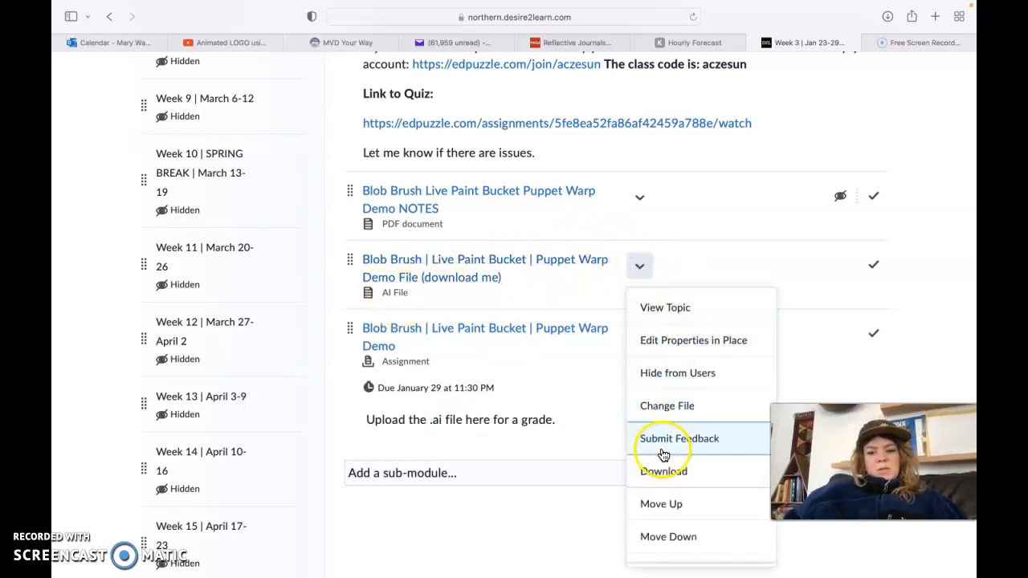
{"action": "left_click", "coordinate": [663, 472]}
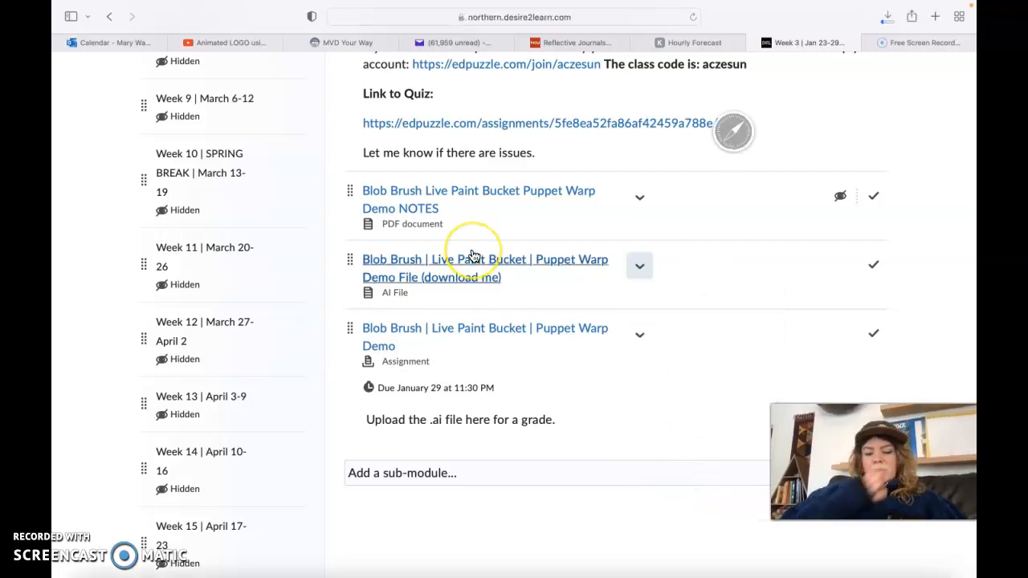
{"action": "key", "text": "super+Tab"}
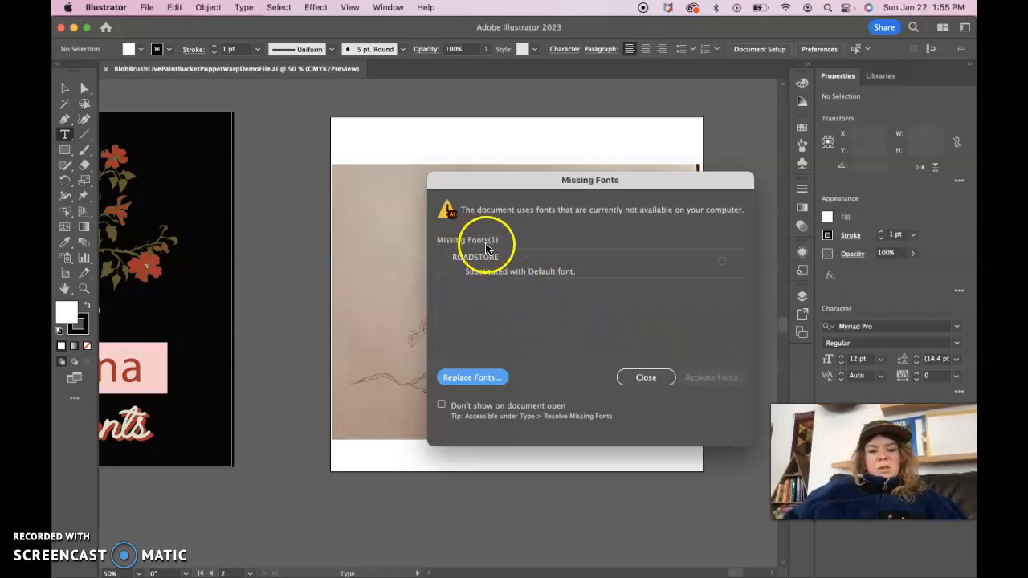
{"action": "left_click_drag", "start_coordinate": [635, 184], "coordinate": [597, 145]}
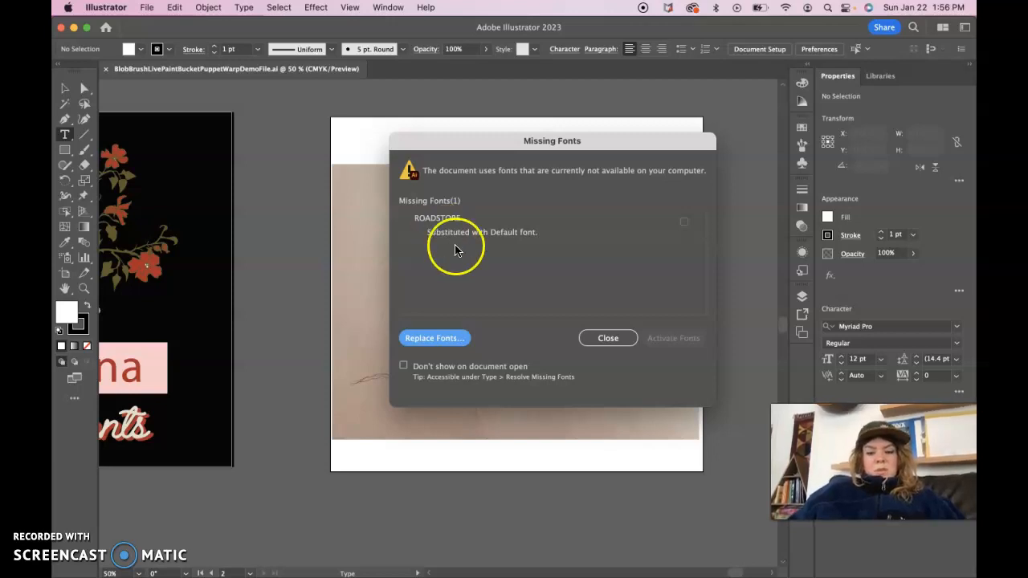
Switch to Safari and search the web for "roadstore" in a new tab
{"action": "mouse_move", "coordinate": [427, 575]}
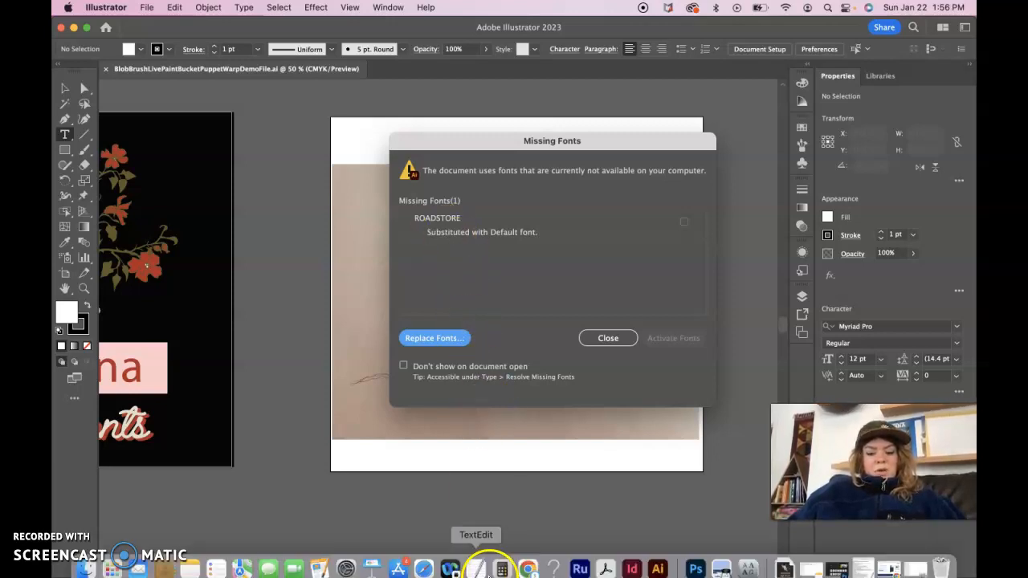
{"action": "left_click", "coordinate": [427, 575]}
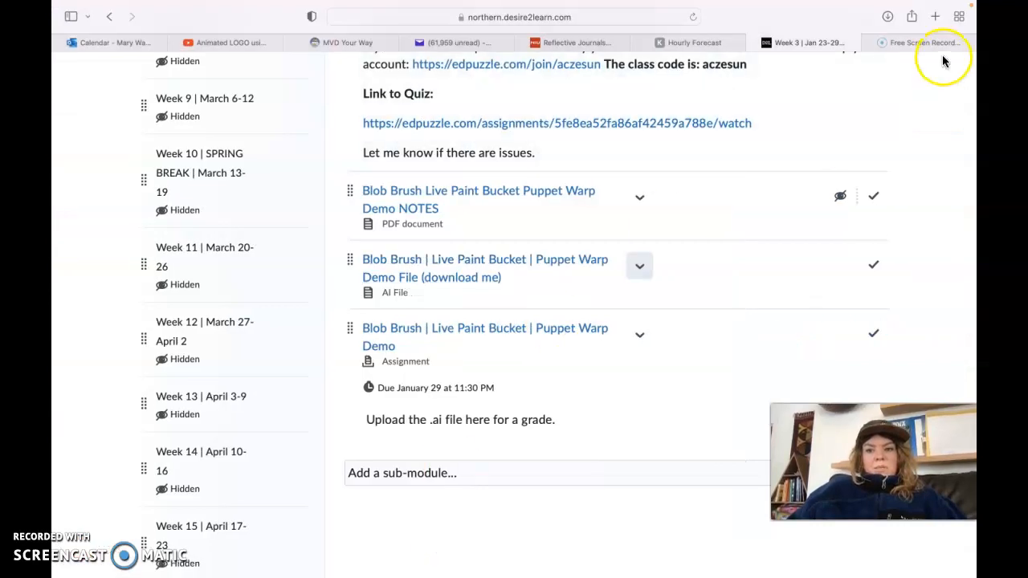
{"action": "left_click", "coordinate": [934, 16]}
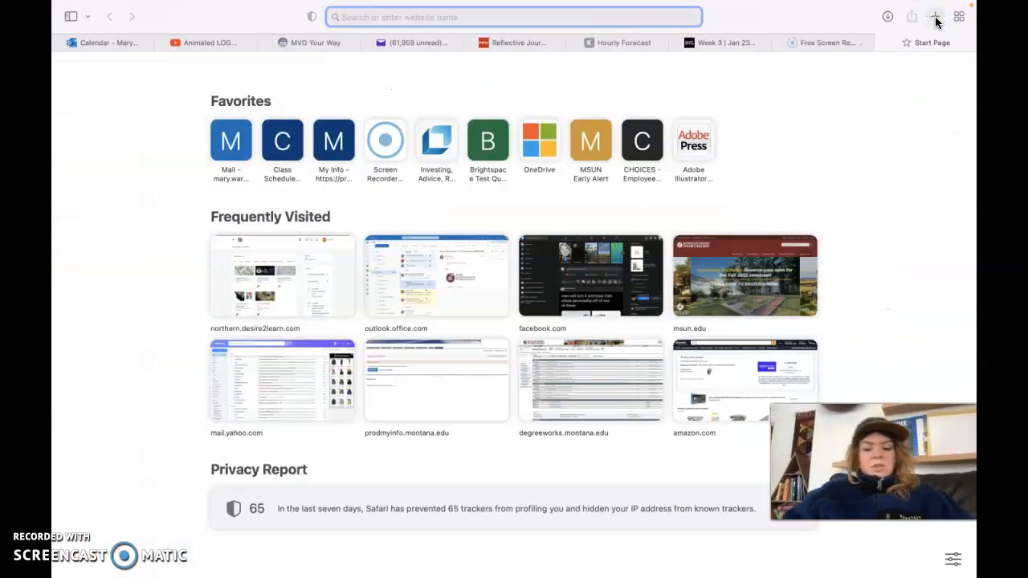
{"action": "type", "text": "roadst"}
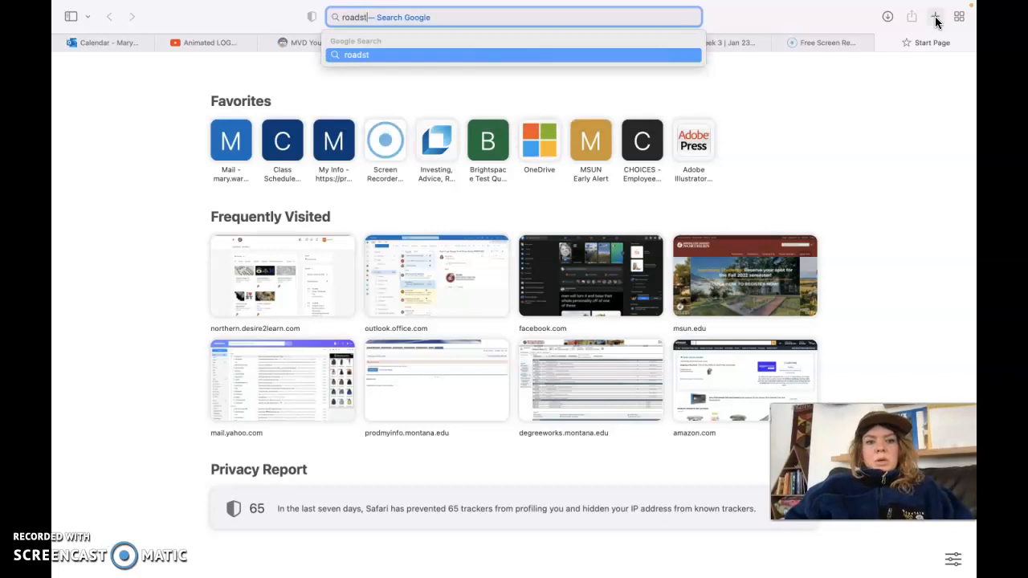
{"action": "type", "text": "ore"}
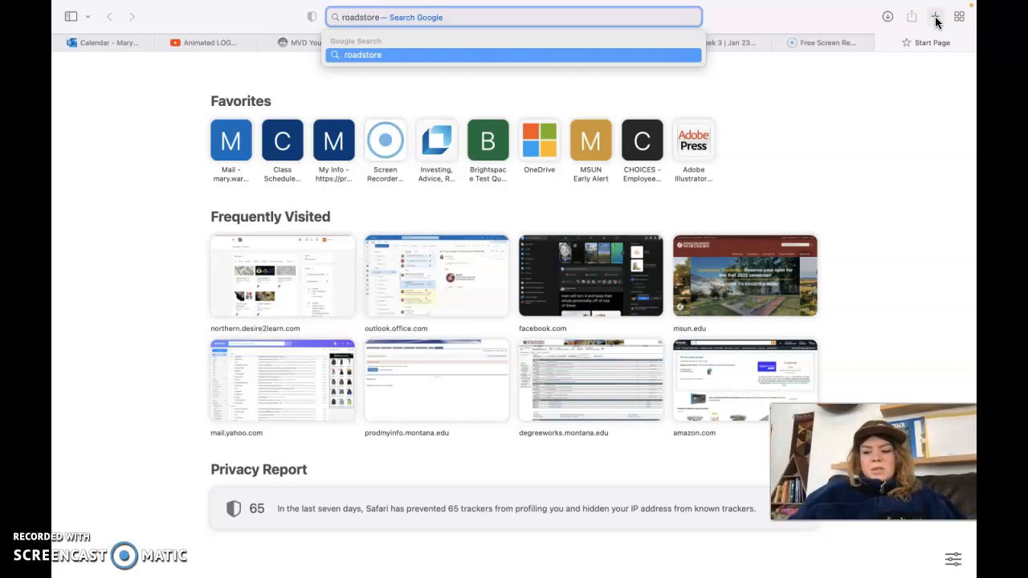
{"action": "key", "text": "Return"}
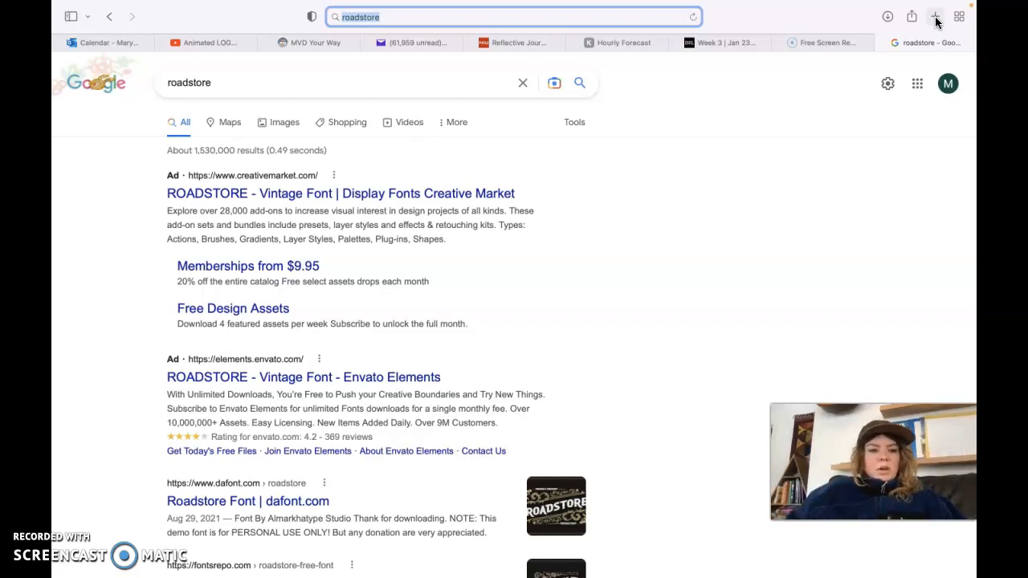
Refine the search to "roadstore font free" and open the Roadstore font page on dafont.com
{"action": "left_click", "coordinate": [232, 90]}
{"action": "type", "text": "font fre"}
{"action": "type", "text": "e"}
{"action": "key", "text": "Return"}
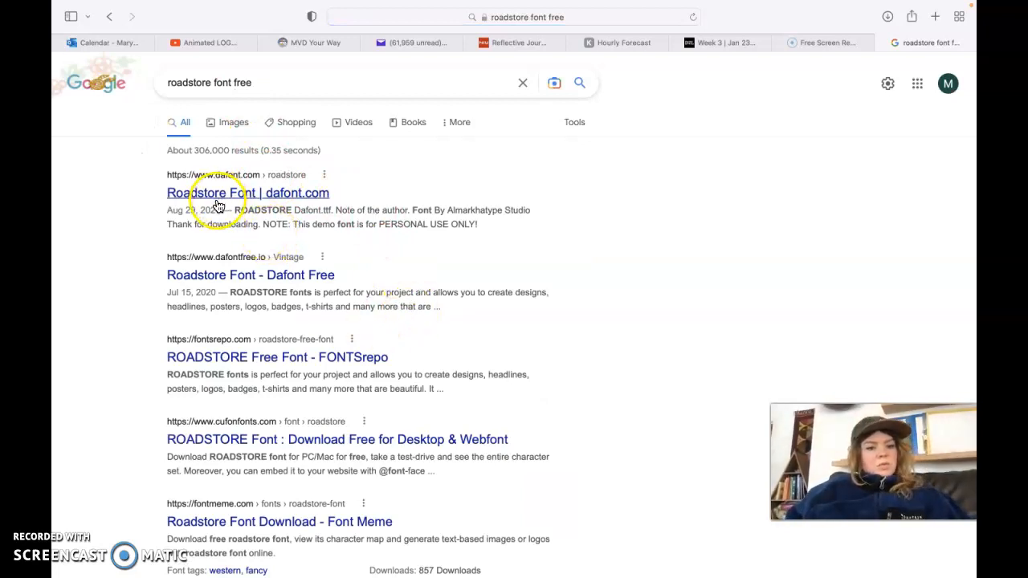
{"action": "left_click", "coordinate": [287, 195]}
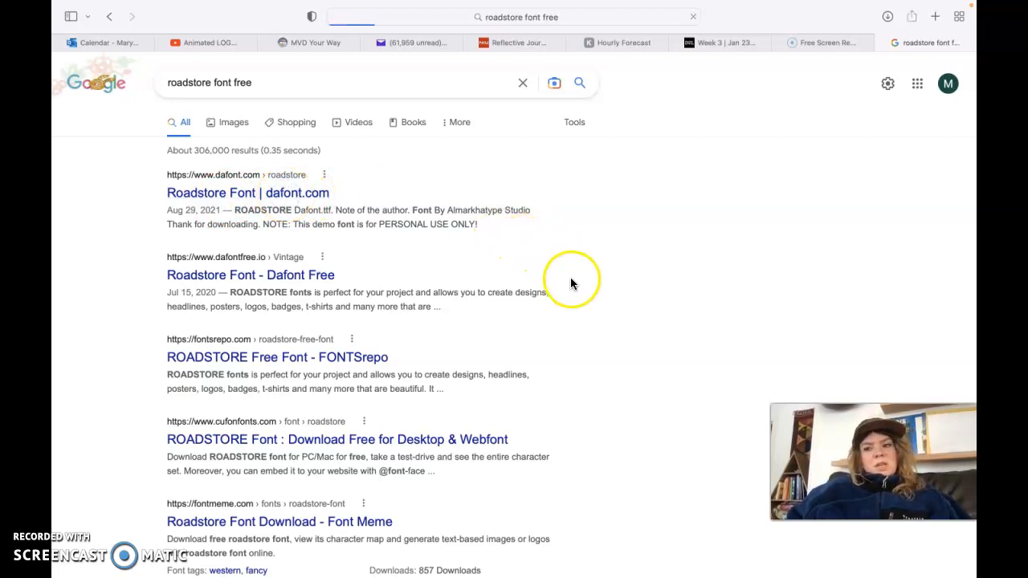
{"action": "scroll", "coordinate": [509, 279], "scroll_direction": "down", "scroll_amount": 1}
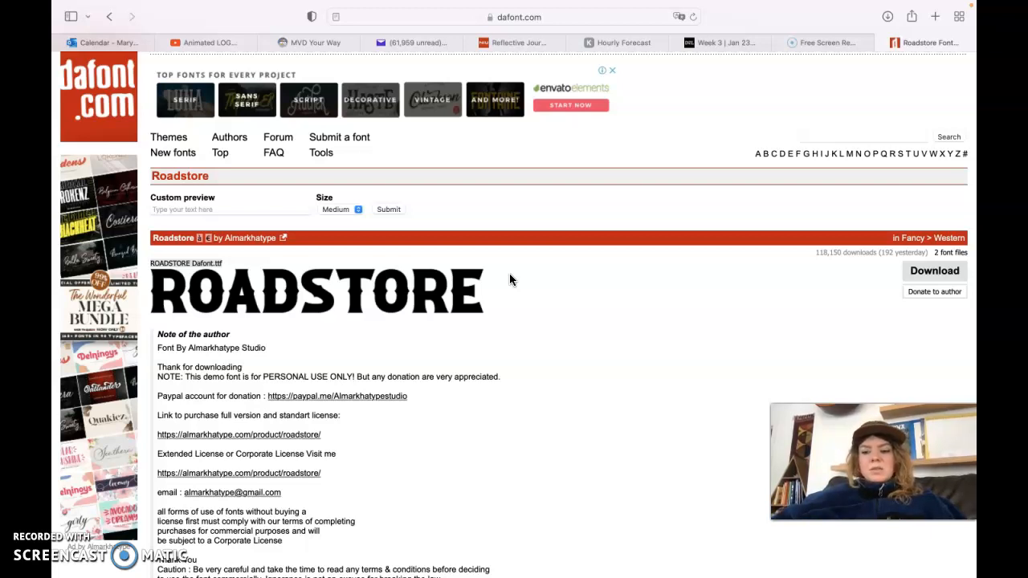
Download the Roadstore font and open the downloaded roadstore folder in Finder
{"action": "left_click", "coordinate": [924, 277]}
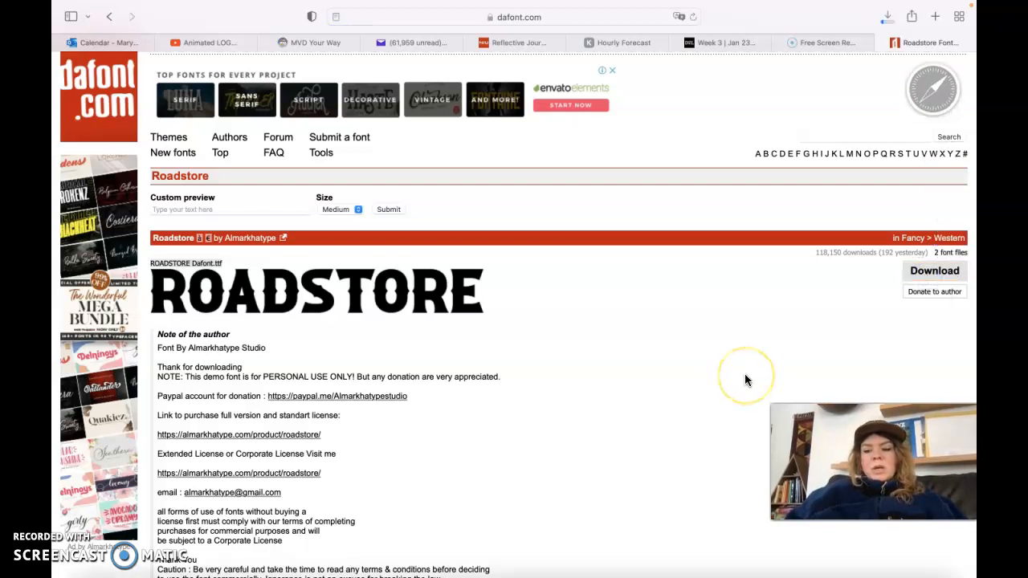
{"action": "mouse_move", "coordinate": [746, 562]}
{"action": "left_click", "coordinate": [795, 566]}
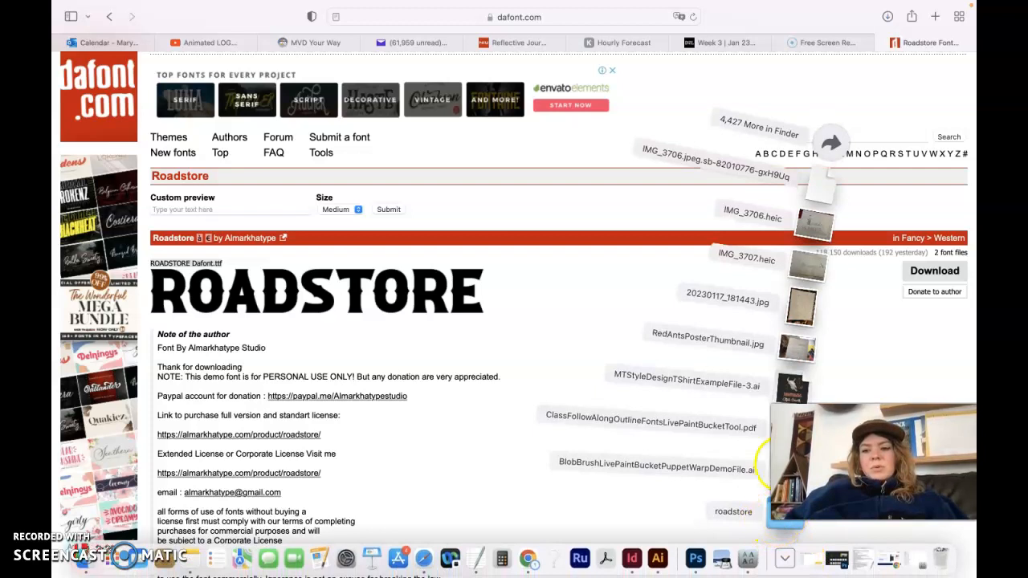
{"action": "left_click", "coordinate": [783, 514]}
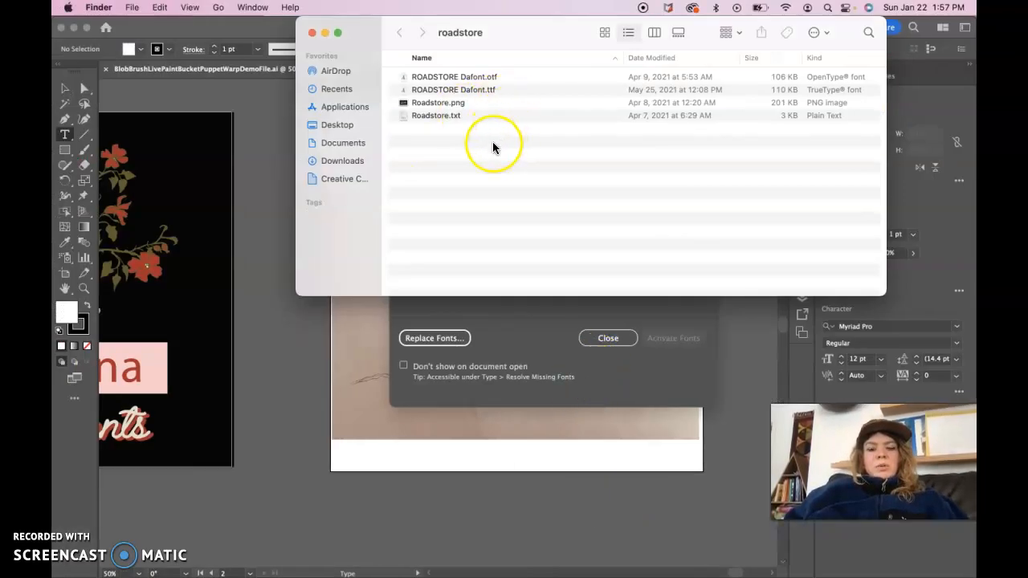
Install the font file ROADSTORE Dafont.otf and close the Font Book window
{"action": "double_click", "coordinate": [485, 77]}
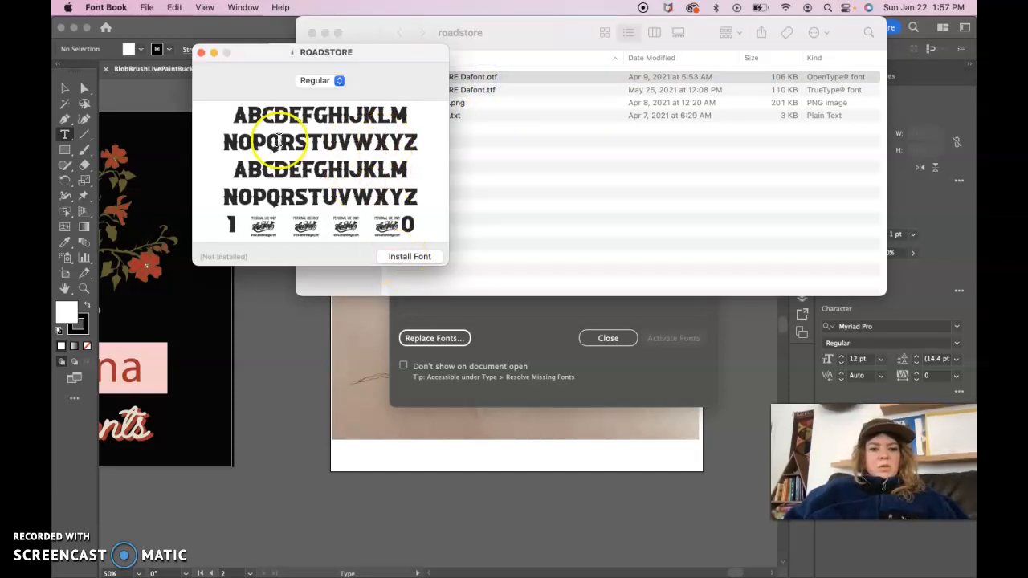
{"action": "left_click", "coordinate": [409, 257]}
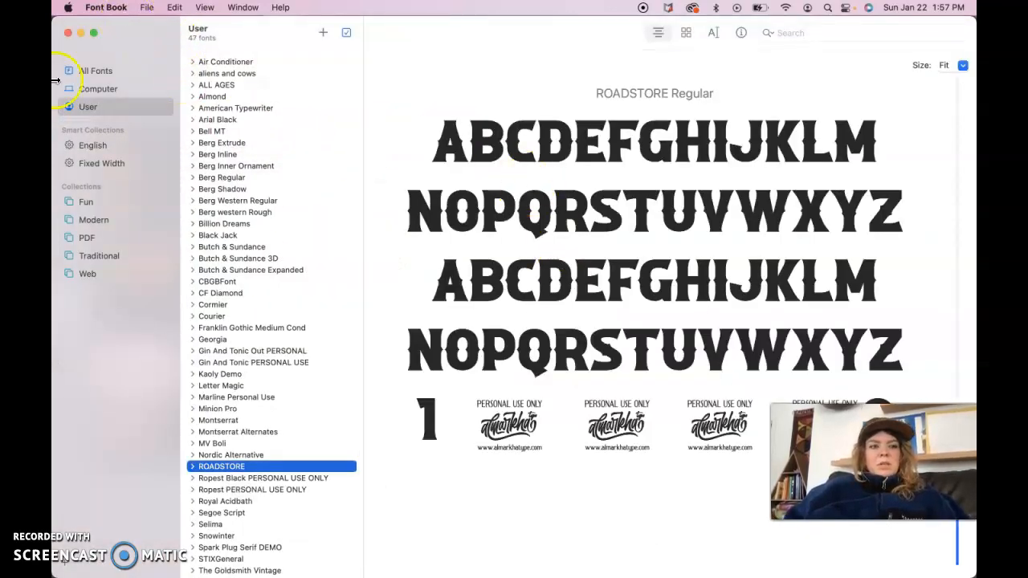
{"action": "left_click", "coordinate": [68, 32]}
Install the font file ROADSTORE Dafont.ttf, then close Font Book and the roadstore folder window
{"action": "left_click", "coordinate": [485, 90]}
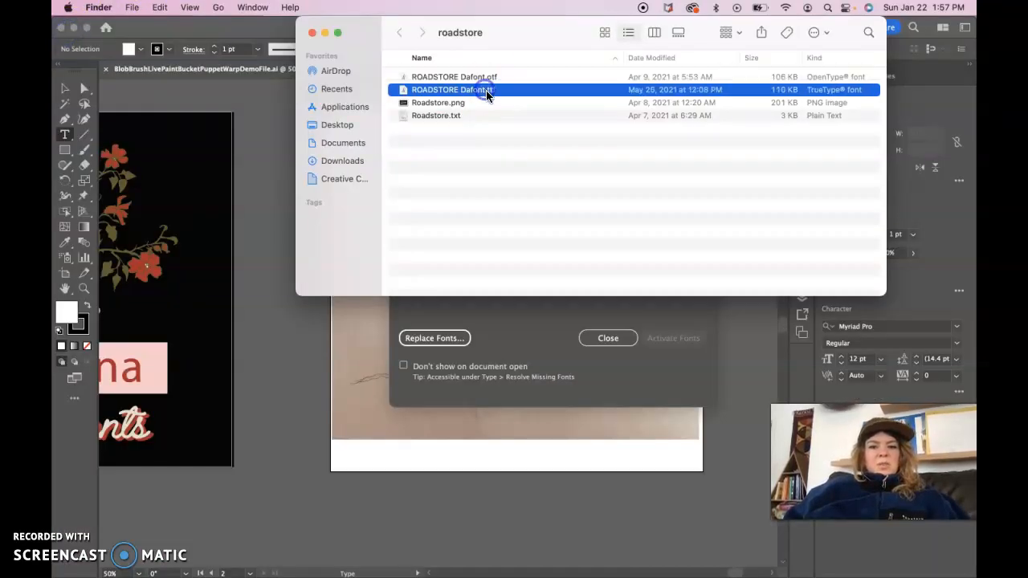
{"action": "double_click", "coordinate": [485, 91]}
{"action": "left_click", "coordinate": [409, 256]}
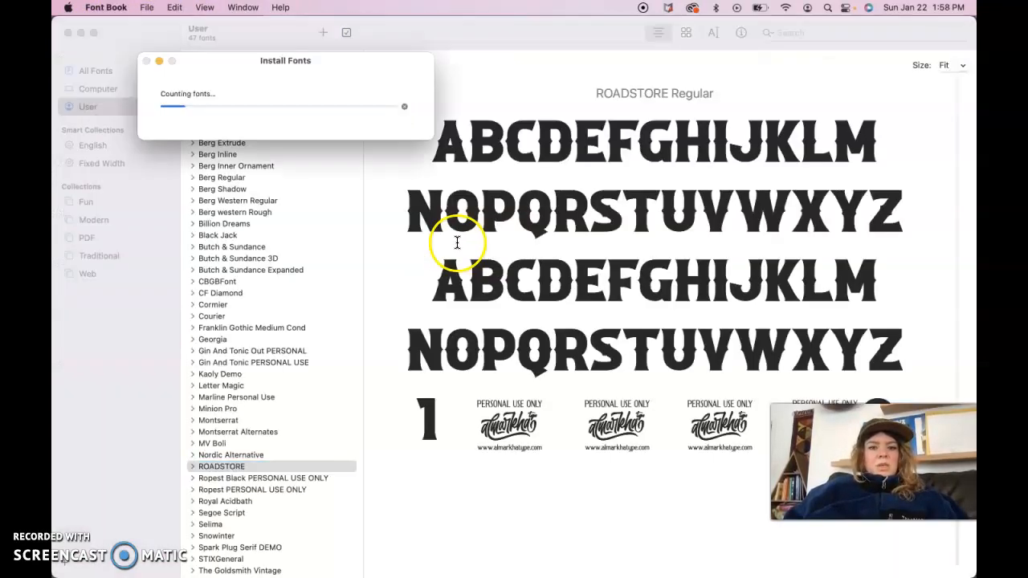
{"action": "left_click", "coordinate": [67, 33]}
{"action": "left_click", "coordinate": [309, 32]}
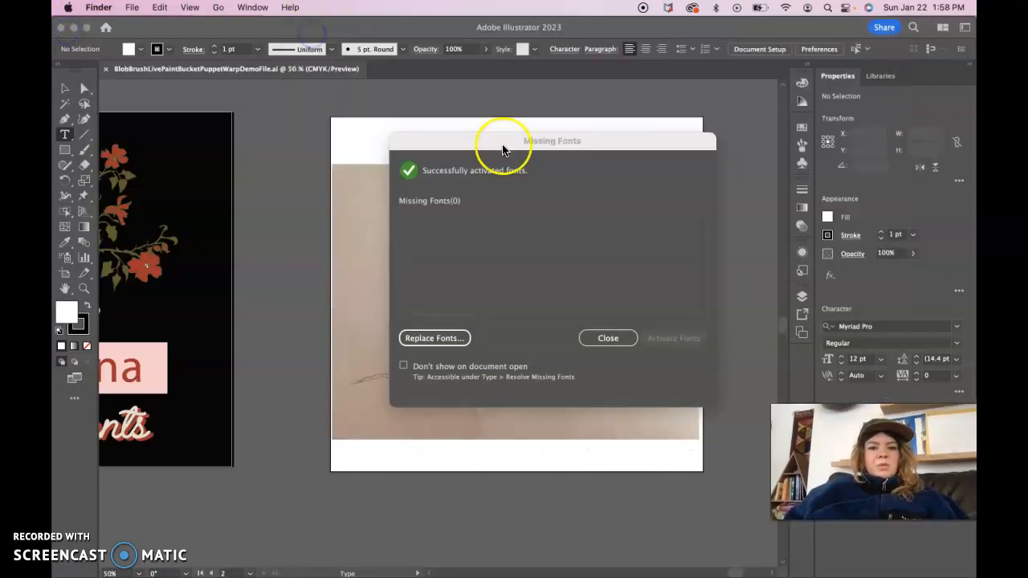
Dismiss the Missing Fonts dialog and select the red MONTANA lettering group on the black artboard
{"action": "left_click", "coordinate": [611, 339]}
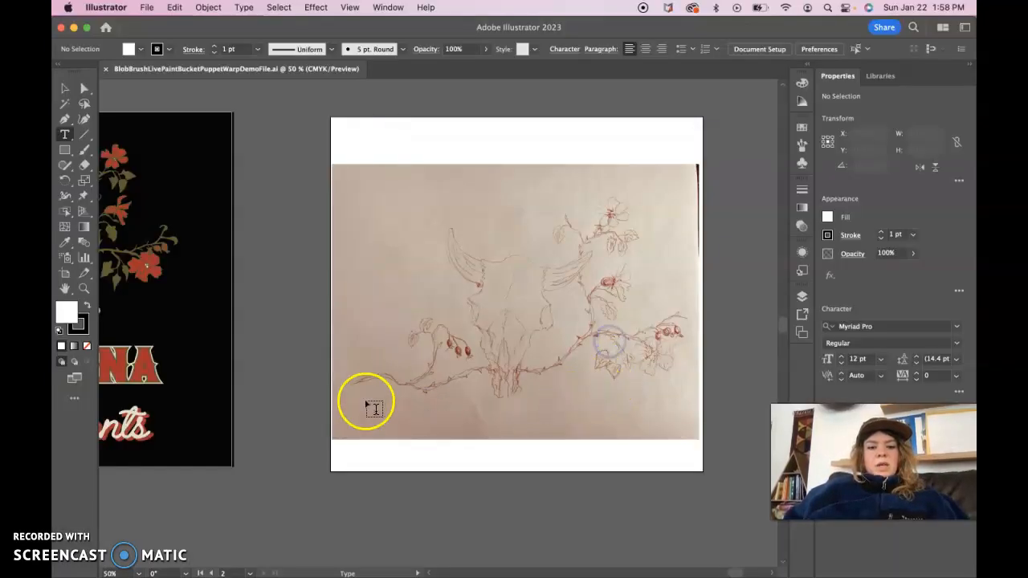
{"action": "scroll", "coordinate": [367, 404], "scroll_direction": "left", "scroll_amount": 5}
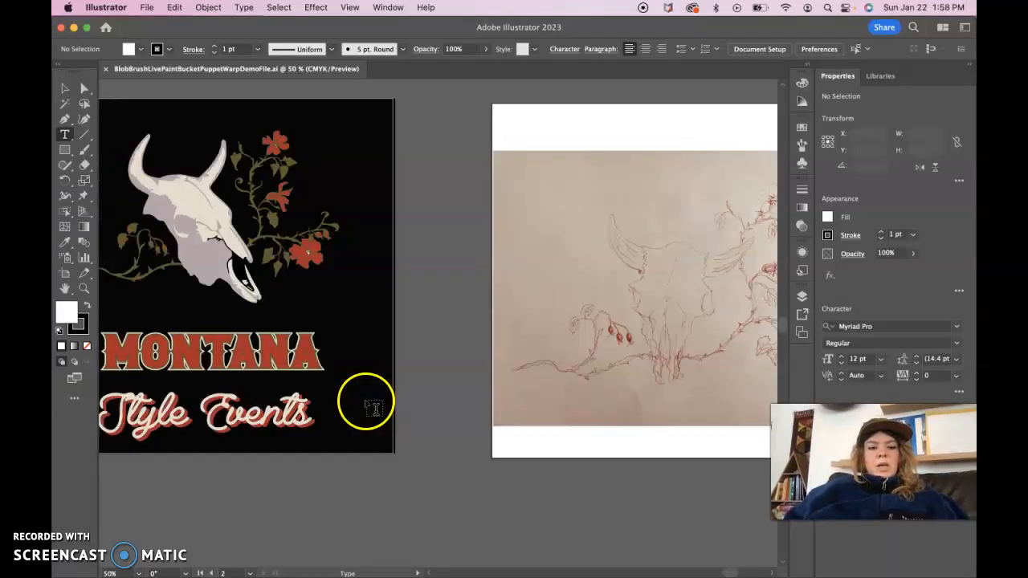
{"action": "scroll", "coordinate": [373, 408], "scroll_direction": "left", "scroll_amount": 3}
{"action": "double_click", "coordinate": [319, 341]}
{"action": "left_click", "coordinate": [65, 89]}
{"action": "left_click", "coordinate": [535, 241]}
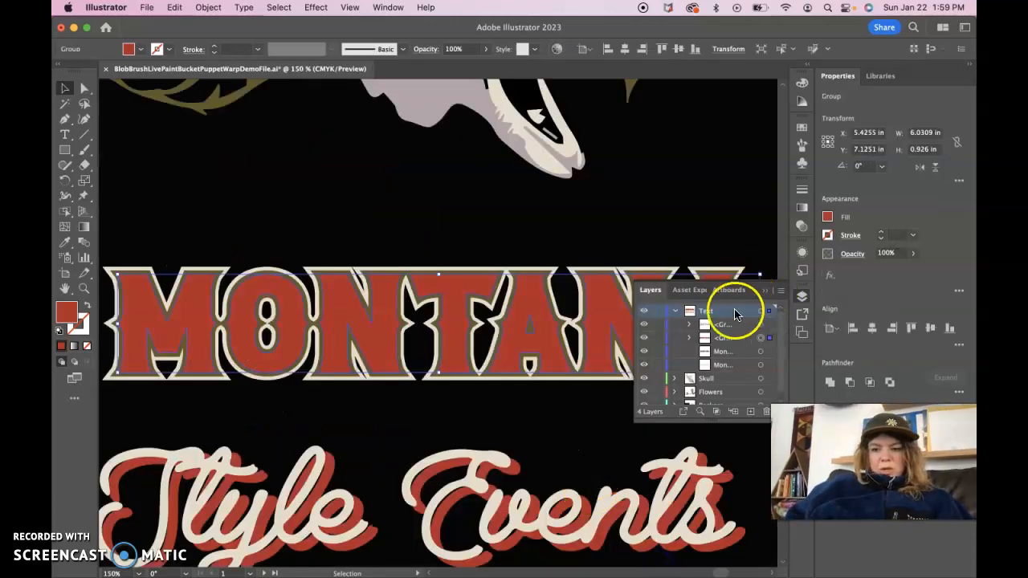
Examine the contents of the Text layer, going through its two groups and two Montana text objects
{"action": "left_click", "coordinate": [674, 311]}
{"action": "left_click", "coordinate": [802, 298]}
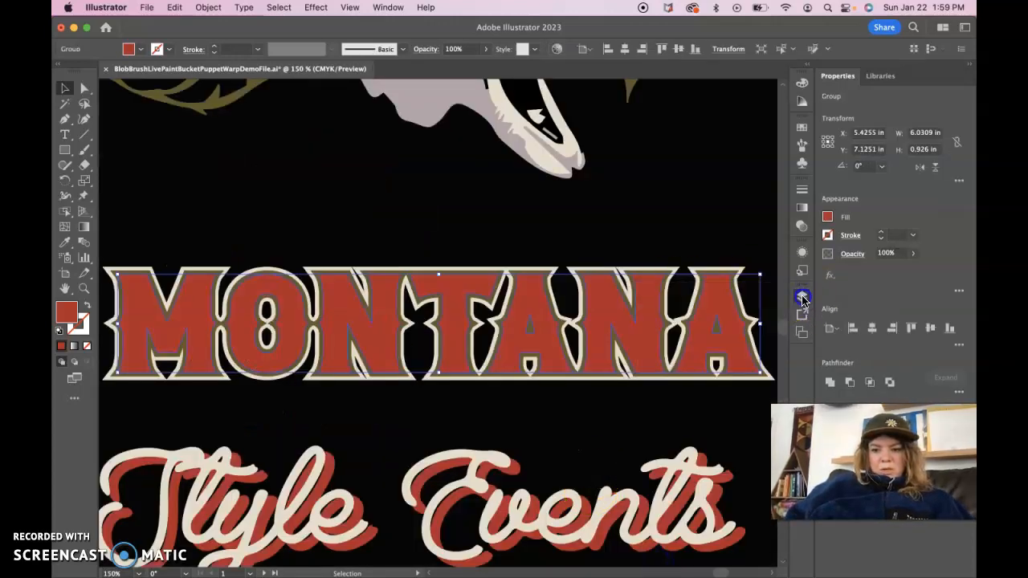
{"action": "left_click", "coordinate": [802, 298]}
{"action": "left_click", "coordinate": [674, 311]}
{"action": "left_click", "coordinate": [719, 325]}
{"action": "left_click", "coordinate": [720, 337]}
{"action": "left_click", "coordinate": [721, 351]}
{"action": "left_click", "coordinate": [722, 366]}
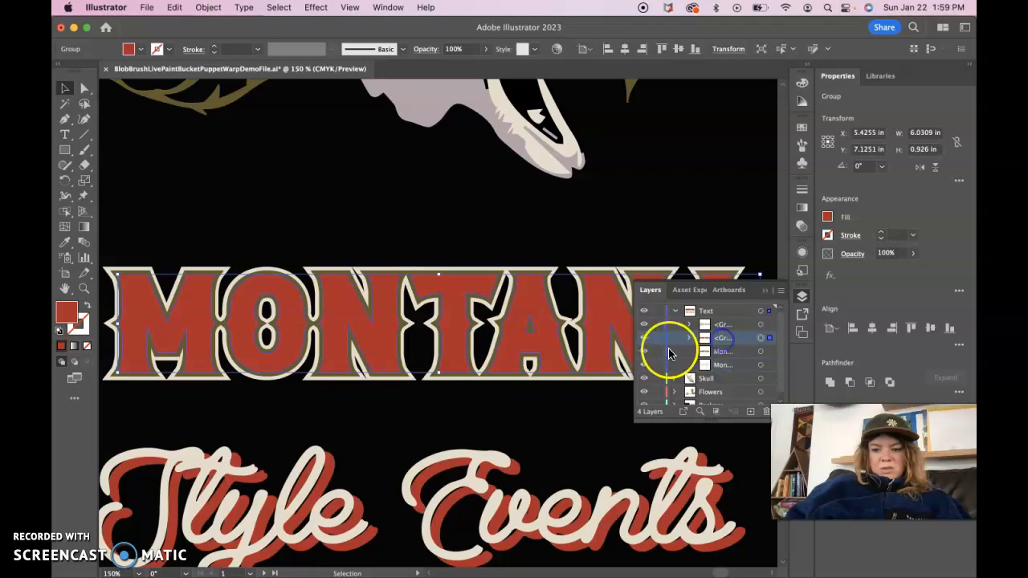
Select through the stacked objects at the letter A of MONTANA, from the lettering down to the black background rectangle
{"action": "left_click", "coordinate": [553, 318]}
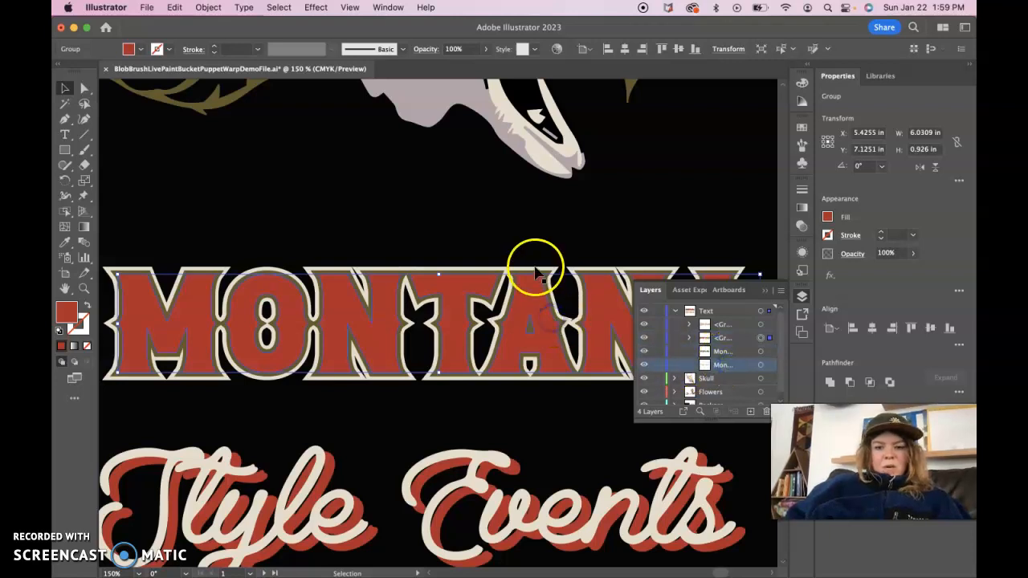
{"action": "key", "text": "a"}
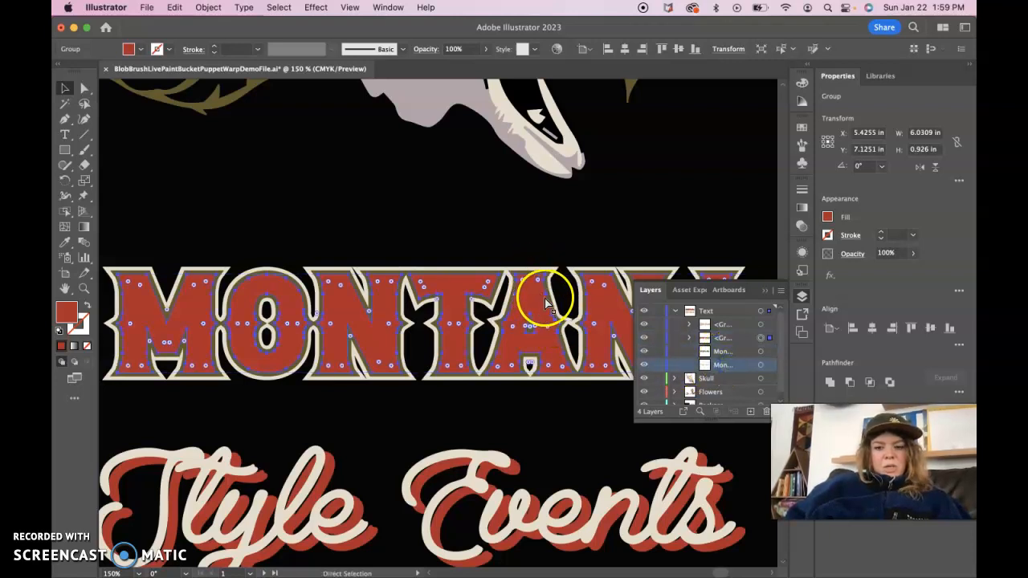
{"action": "key", "text": "v"}
{"action": "left_click", "coordinate": [536, 302]}
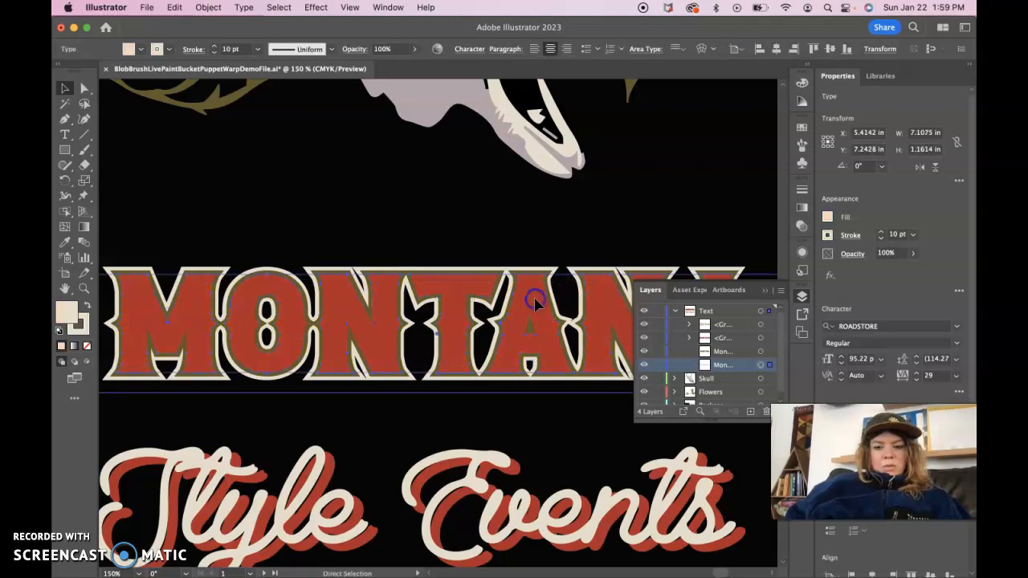
{"action": "key", "text": "a"}
{"action": "left_click", "coordinate": [535, 302]}
{"action": "left_click", "coordinate": [534, 302], "text": "super"}
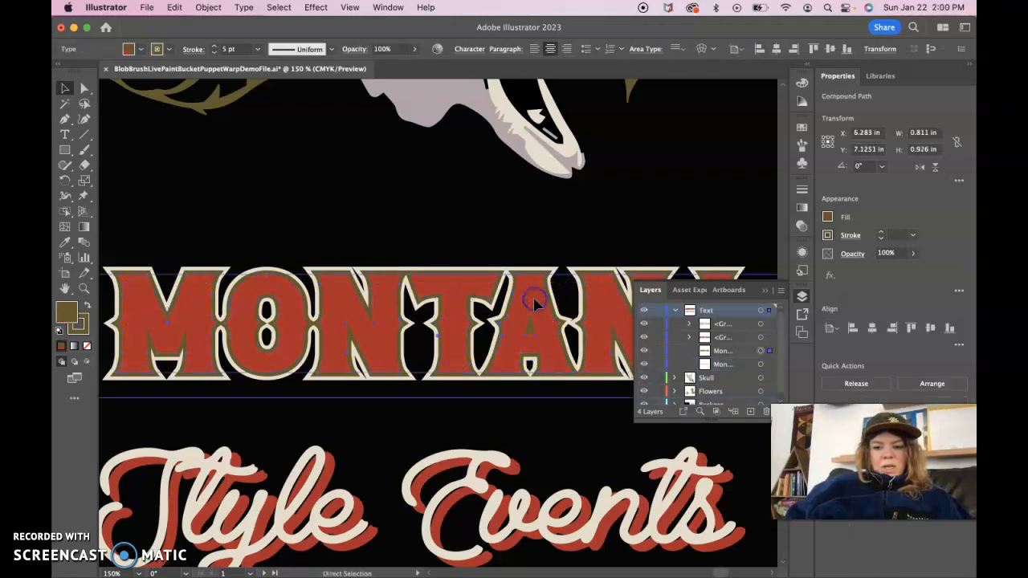
{"action": "left_click", "coordinate": [534, 302], "text": "super"}
{"action": "left_click", "coordinate": [534, 301], "text": "super"}
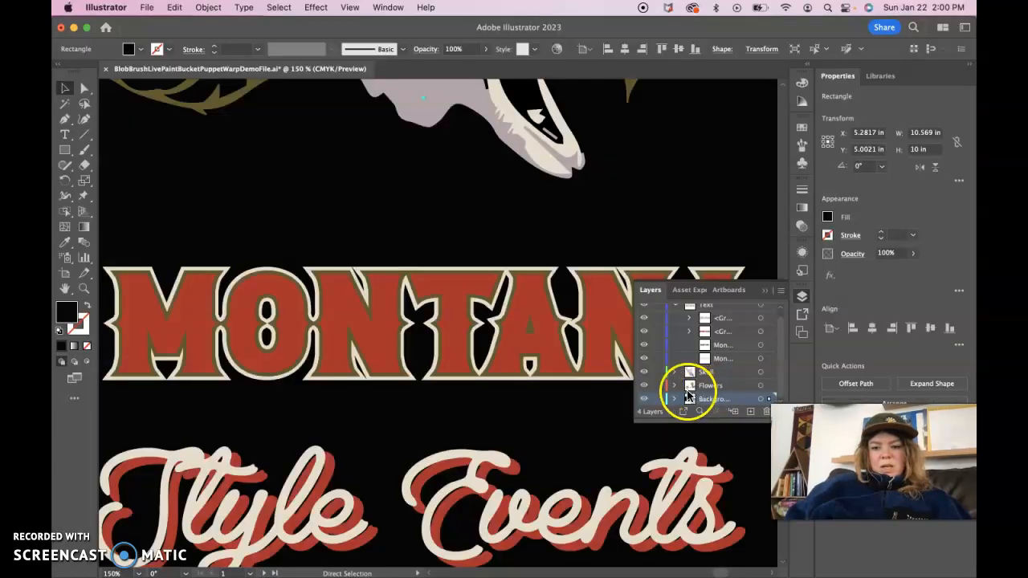
Collapse the Text layer and fit the whole black artboard in the window
{"action": "key", "text": "v"}
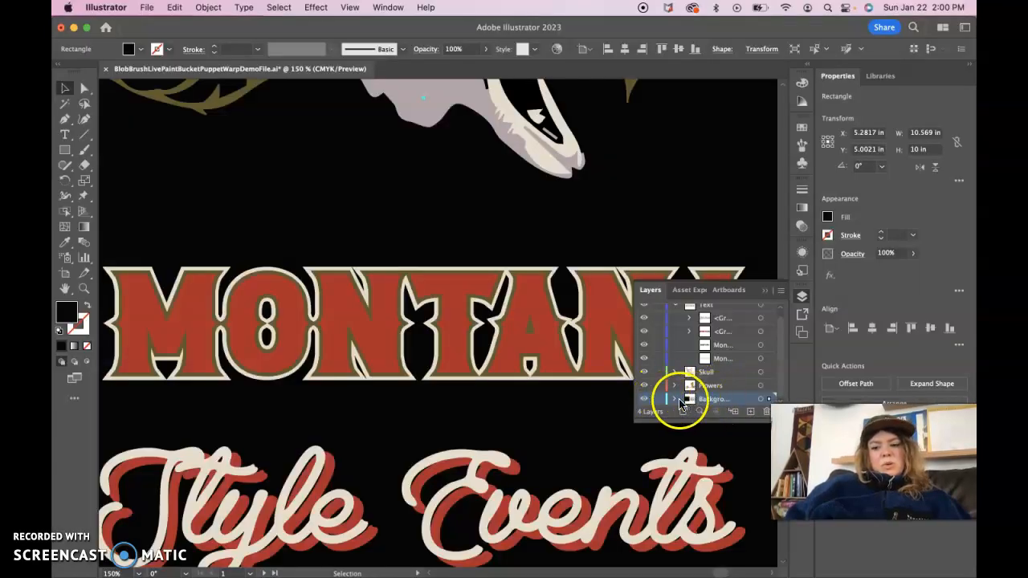
{"action": "scroll", "coordinate": [685, 322], "scroll_direction": "up", "scroll_amount": 1}
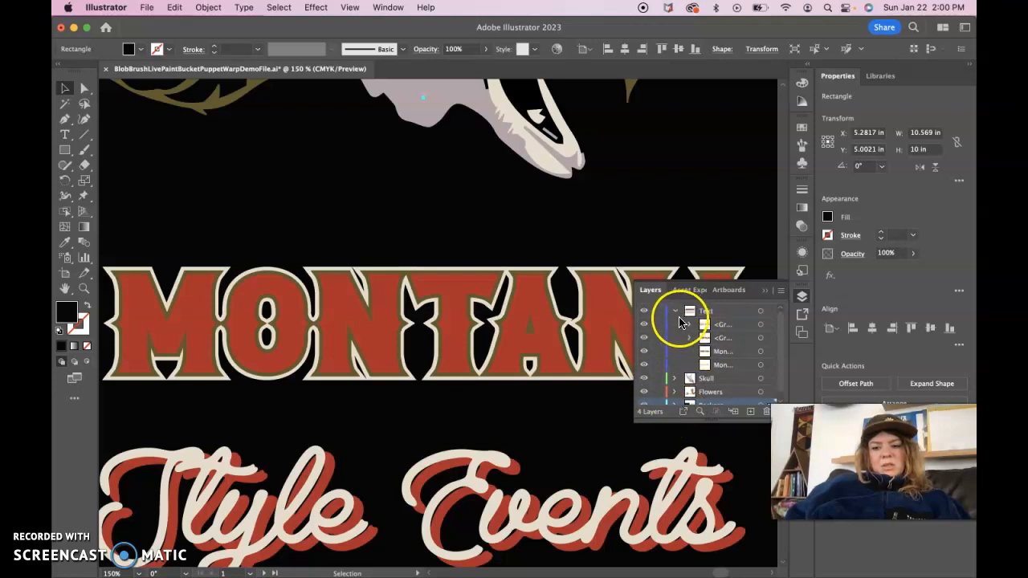
{"action": "left_click", "coordinate": [676, 312]}
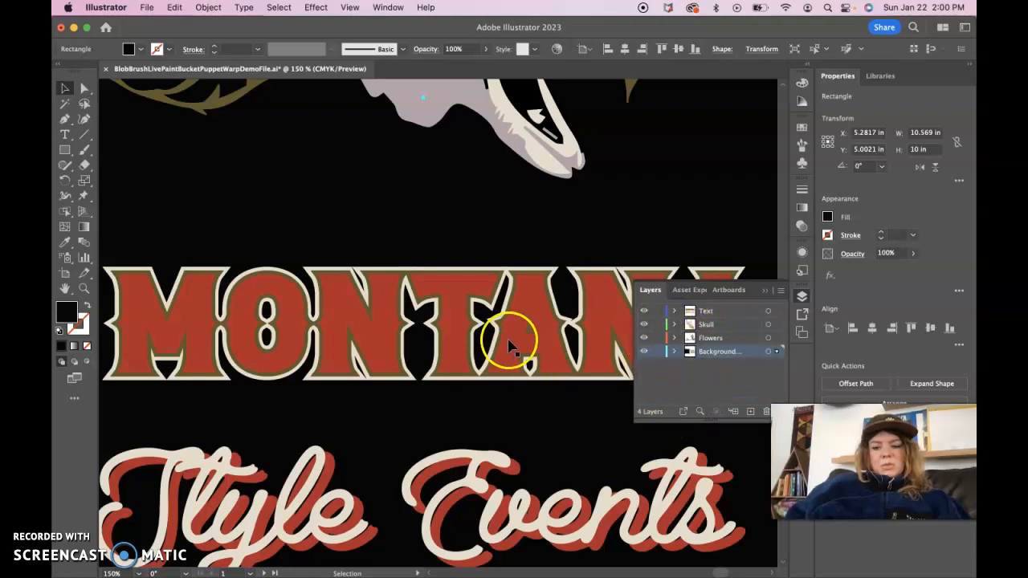
{"action": "key", "text": "super+0"}
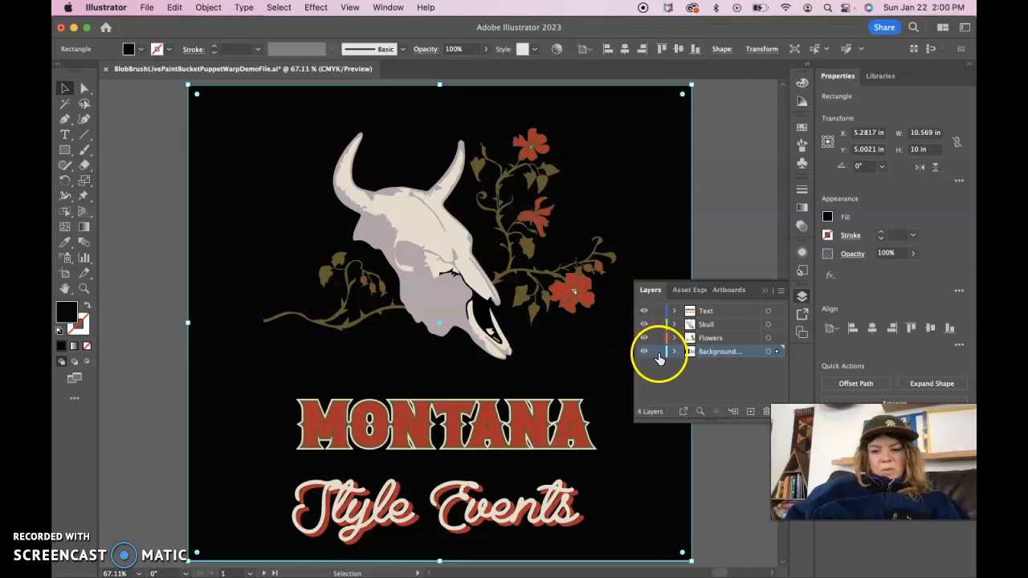
Hide and show the Background layer a few times to check the artwork without its black backdrop, and leave the layer visible and locked
{"action": "left_click", "coordinate": [643, 354]}
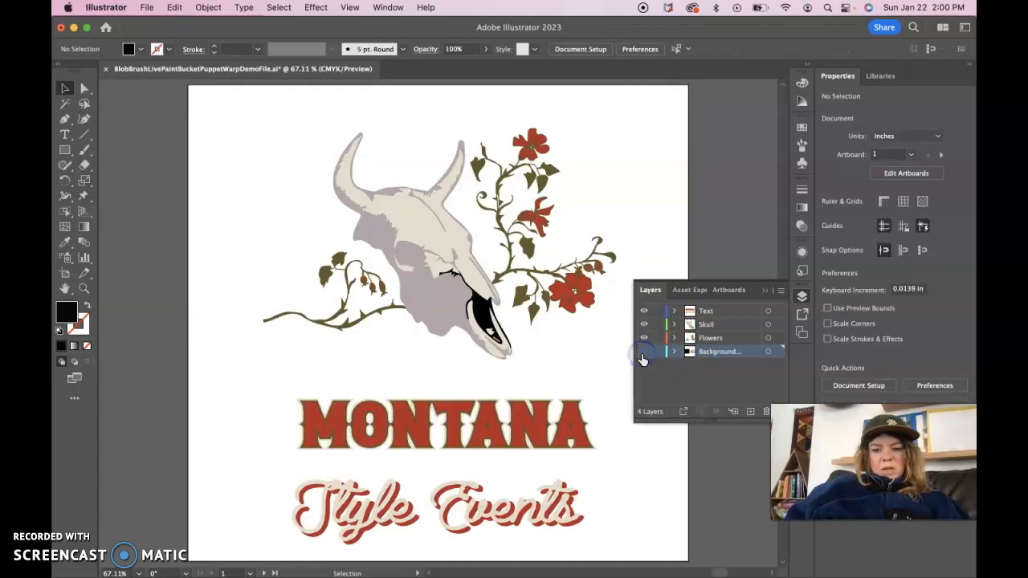
{"action": "left_click", "coordinate": [643, 355]}
{"action": "left_click", "coordinate": [643, 354]}
{"action": "left_click", "coordinate": [643, 354]}
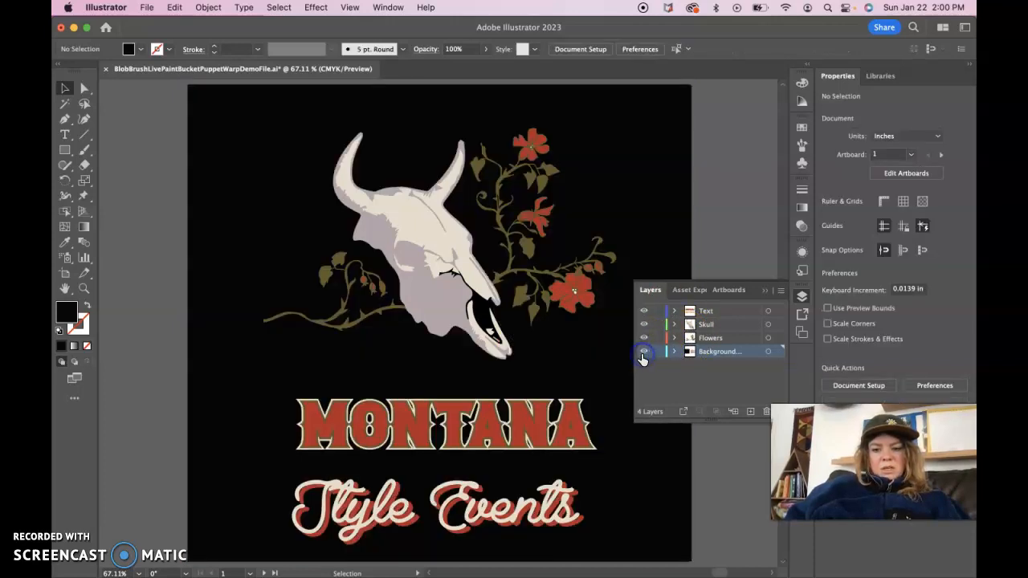
{"action": "left_click", "coordinate": [643, 354]}
{"action": "left_click", "coordinate": [643, 354]}
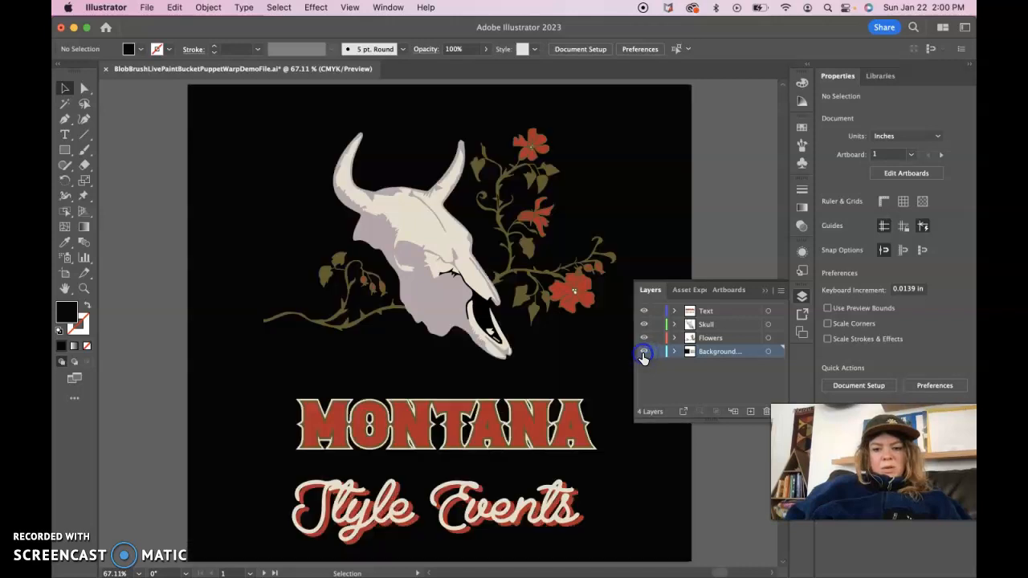
{"action": "scroll", "coordinate": [652, 482], "scroll_direction": "right", "scroll_amount": 10}
{"action": "left_click", "coordinate": [644, 352]}
{"action": "left_click", "coordinate": [644, 354]}
{"action": "scroll", "coordinate": [462, 446], "scroll_direction": "left", "scroll_amount": 10}
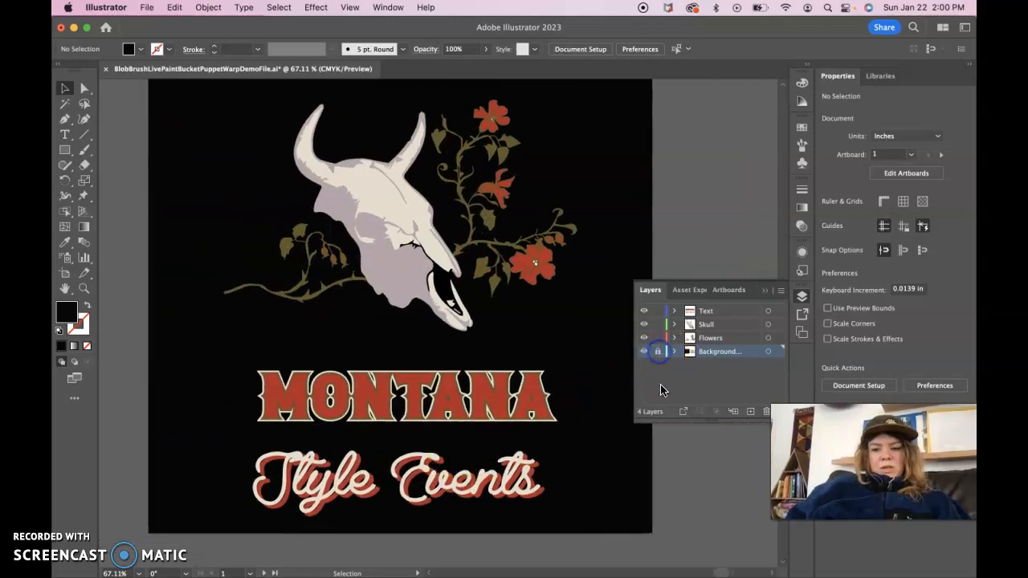
{"action": "left_click", "coordinate": [657, 353]}
{"action": "left_click", "coordinate": [657, 352]}
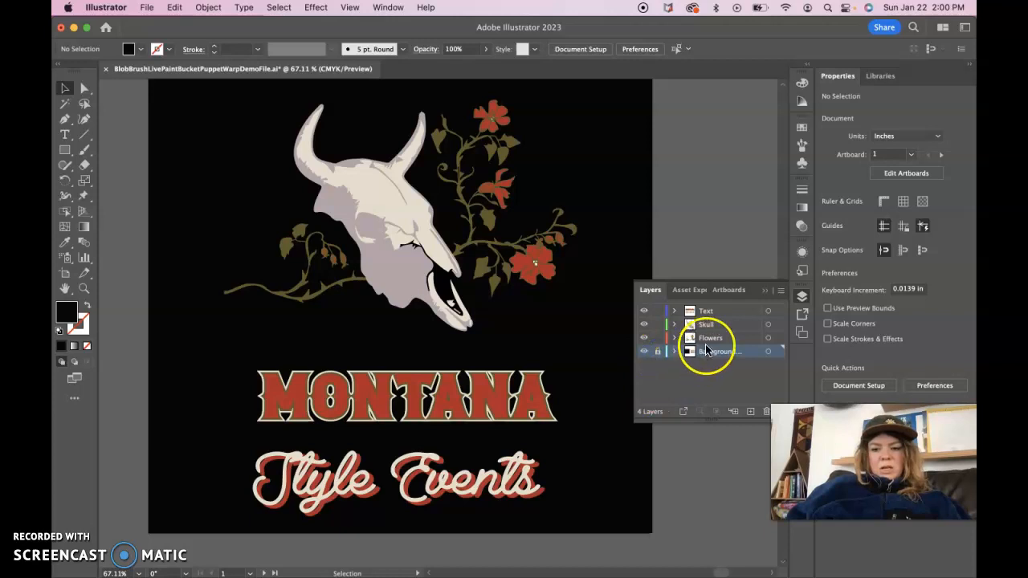
Hide and show the Flowers, Skull and Text layers one after another to see what each contains
{"action": "left_click", "coordinate": [643, 338]}
{"action": "left_click", "coordinate": [643, 338]}
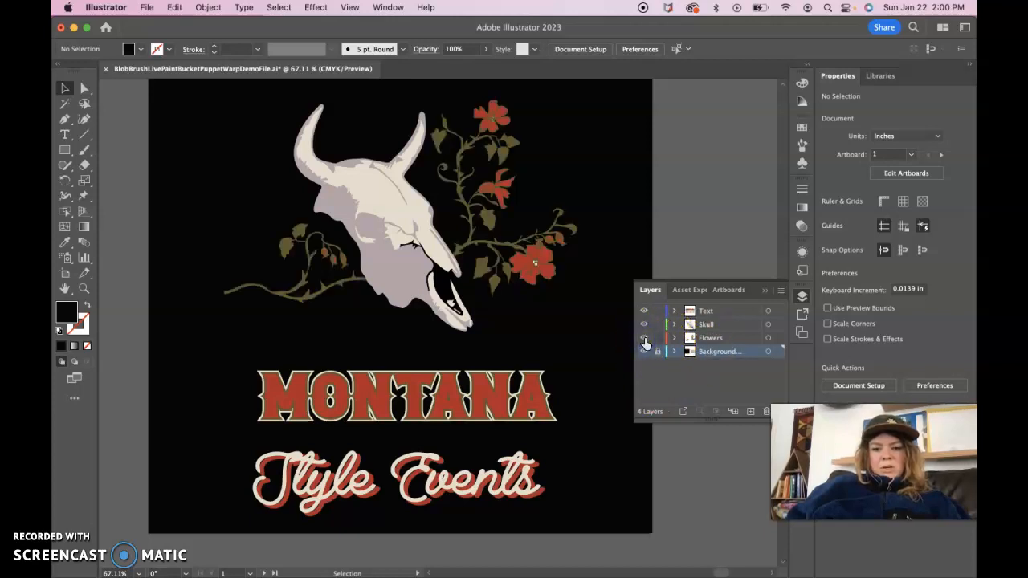
{"action": "left_click", "coordinate": [645, 325]}
{"action": "left_click", "coordinate": [644, 325]}
{"action": "left_click", "coordinate": [643, 312]}
{"action": "left_click", "coordinate": [643, 311]}
Select the red MONTANA lettering group and expand the Text layer to examine the group's contents
{"action": "left_click", "coordinate": [727, 312]}
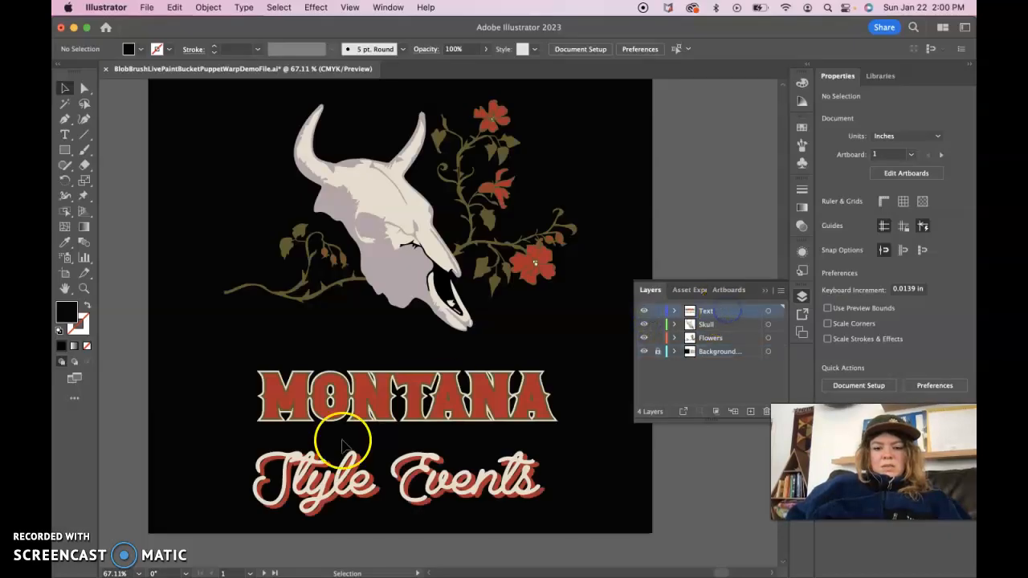
{"action": "left_click", "coordinate": [395, 406]}
{"action": "key", "text": "super+="}
{"action": "key", "text": "super+="}
{"action": "key", "text": "super+="}
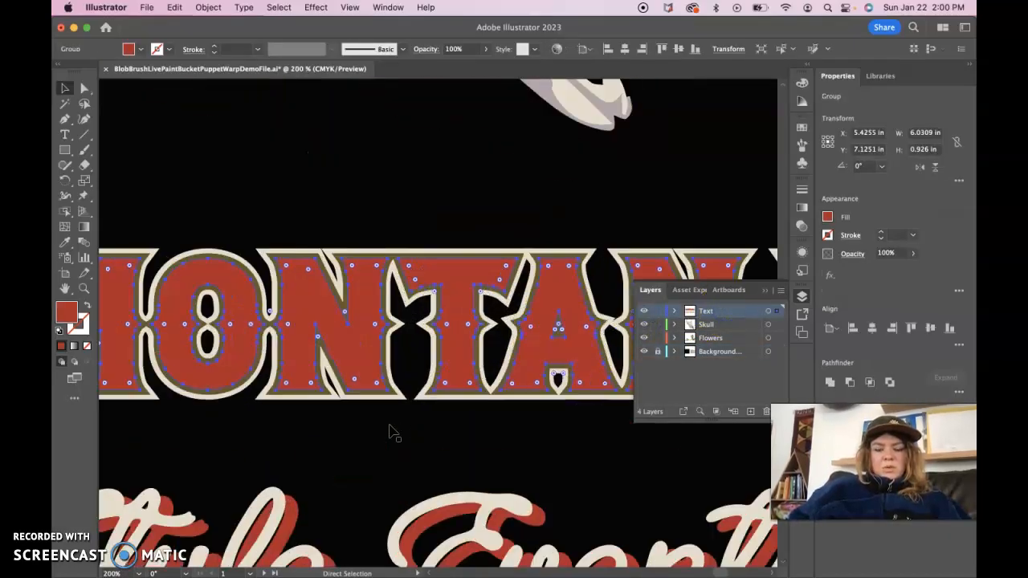
{"action": "left_click", "coordinate": [674, 311]}
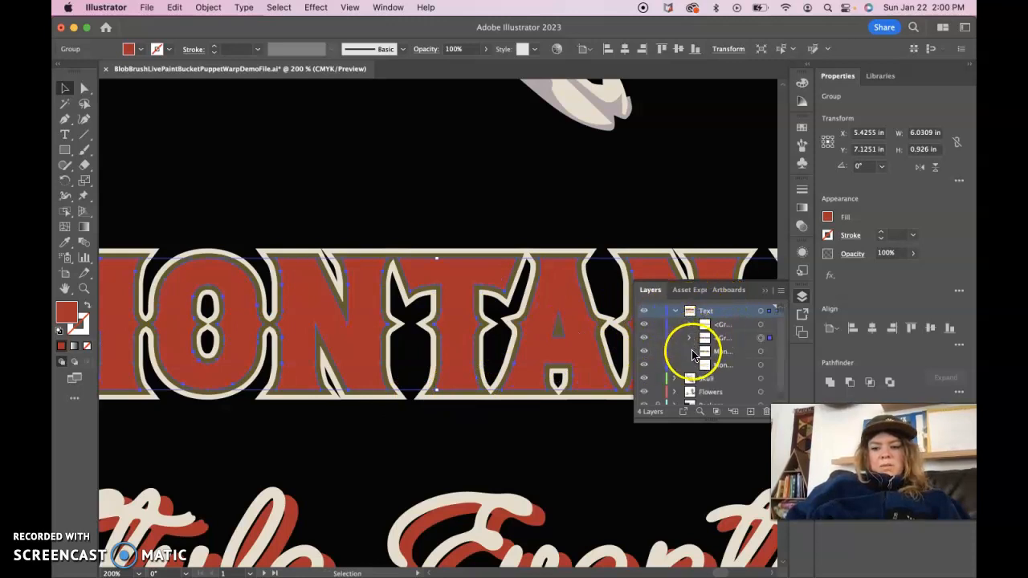
{"action": "left_click", "coordinate": [689, 339]}
{"action": "left_click", "coordinate": [689, 339]}
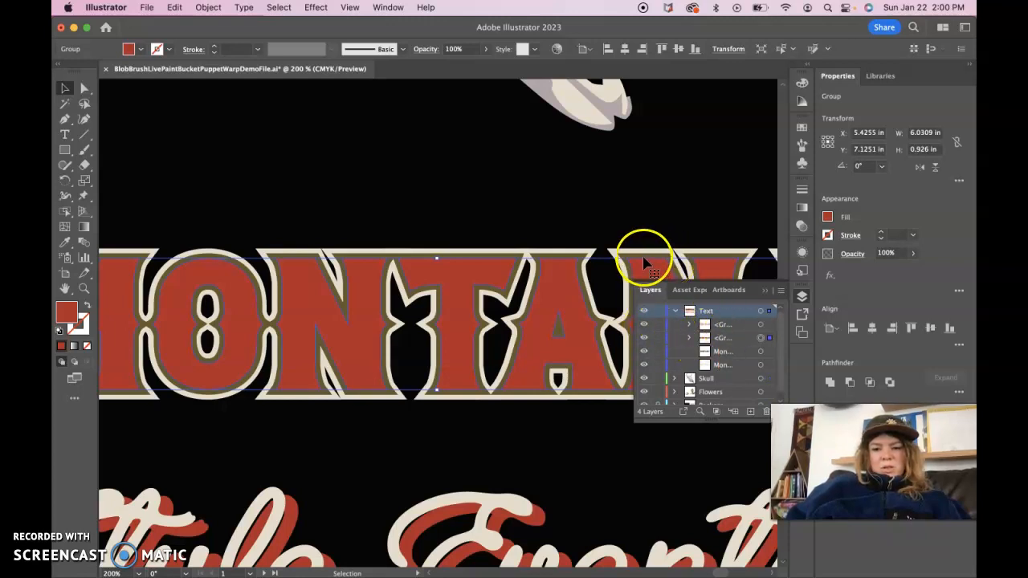
Try moving the red MONTANA lettering down from its outline text and isolating it, and undo the move
{"action": "left_click_drag", "start_coordinate": [563, 258], "coordinate": [573, 328]}
{"action": "double_click", "coordinate": [577, 331]}
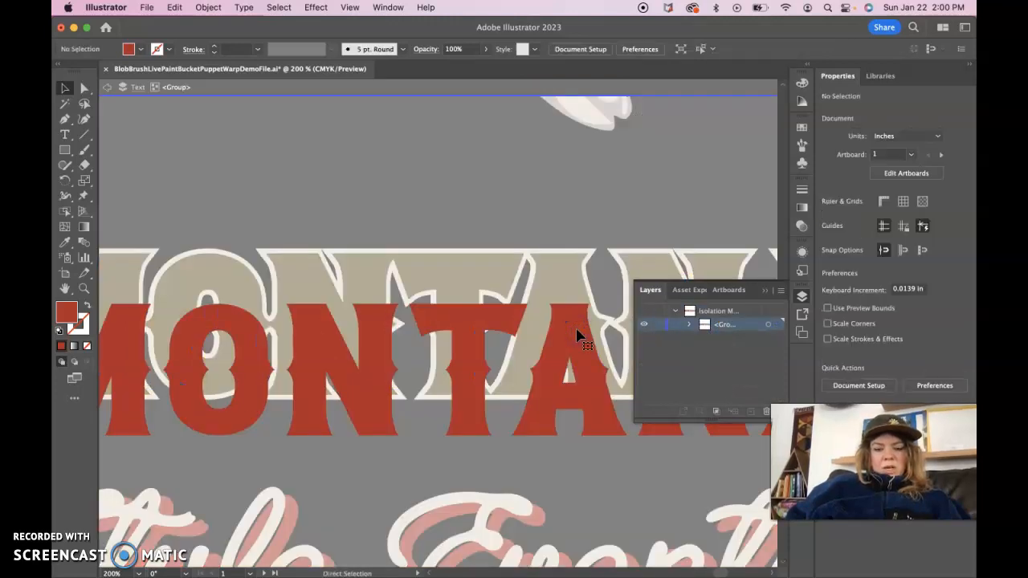
{"action": "key", "text": "super+z"}
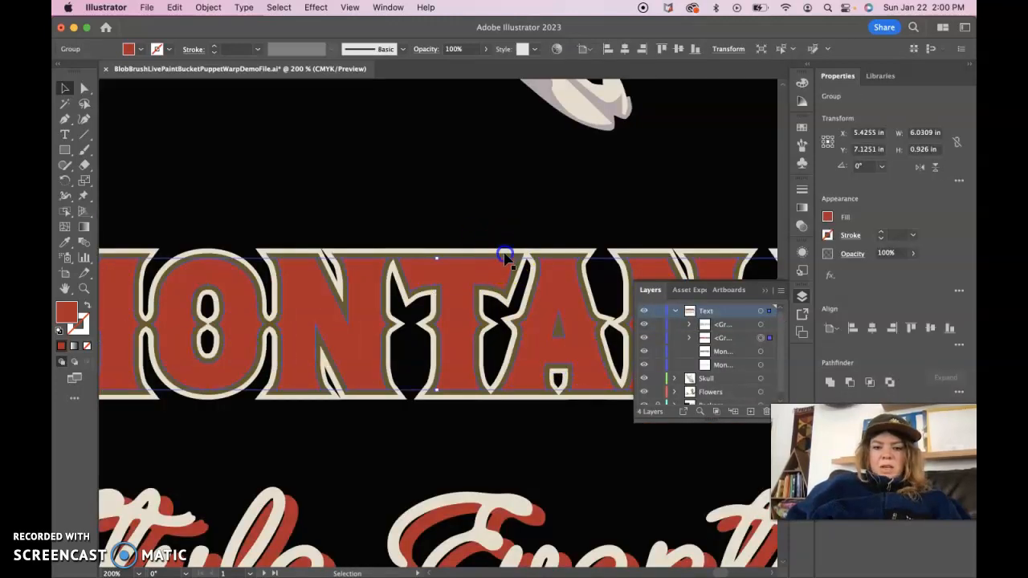
Select repeatedly through the stacked olive and cream MONTANA text objects at the upper edge of the letter T
{"action": "left_click", "coordinate": [505, 258]}
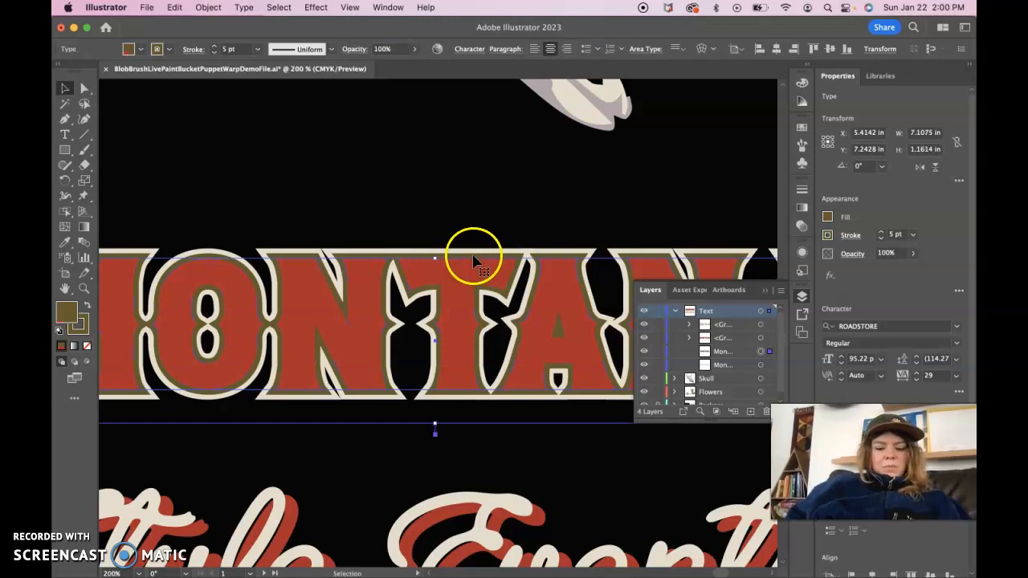
{"action": "left_click", "coordinate": [468, 257], "text": "super"}
{"action": "left_click", "coordinate": [467, 255], "text": "super"}
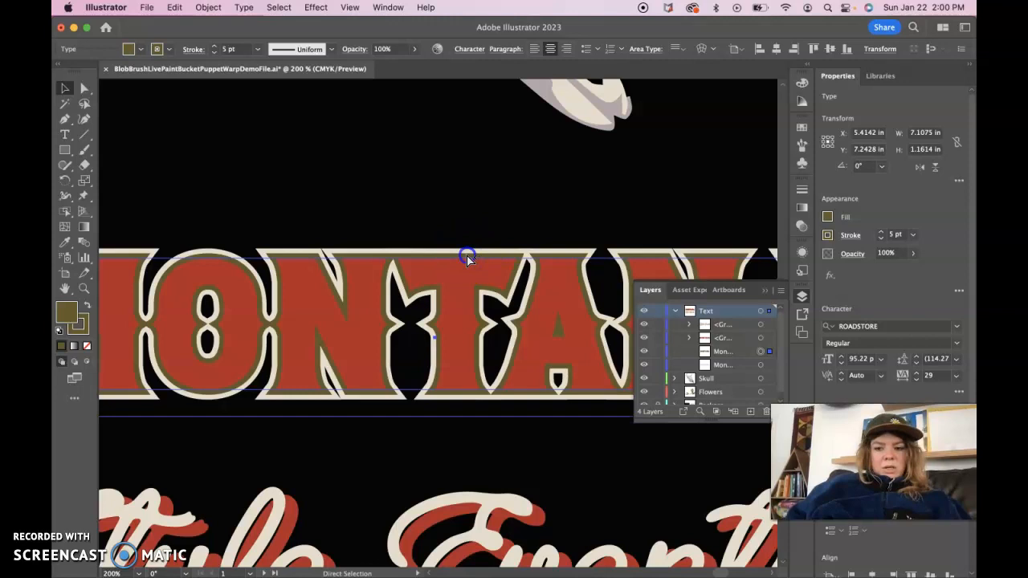
{"action": "left_click", "coordinate": [467, 255], "text": "super"}
{"action": "left_click", "coordinate": [467, 255], "text": "super"}
{"action": "left_click", "coordinate": [466, 256], "text": "super"}
{"action": "left_click", "coordinate": [467, 256], "text": "super"}
{"action": "left_click", "coordinate": [466, 256], "text": "super"}
{"action": "left_click", "coordinate": [467, 256], "text": "super"}
{"action": "left_click", "coordinate": [466, 256], "text": "super"}
{"action": "left_click", "coordinate": [467, 257], "text": "super"}
{"action": "left_click", "coordinate": [466, 256], "text": "super"}
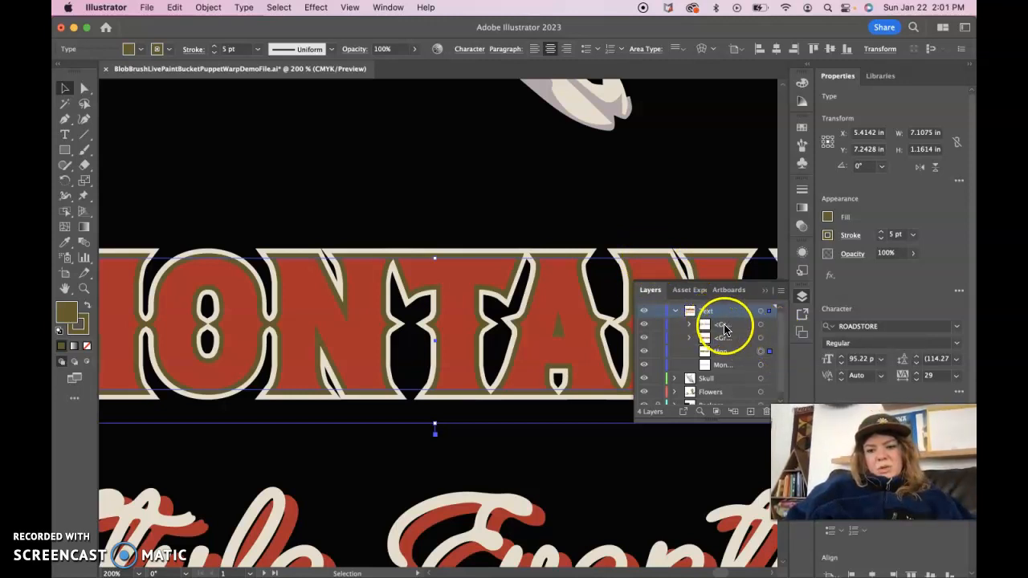
Select the red letter T, the olive MONTANA text and the cream MONTANA text behind it in turn
{"action": "key", "text": "a"}
{"action": "left_click", "coordinate": [470, 285]}
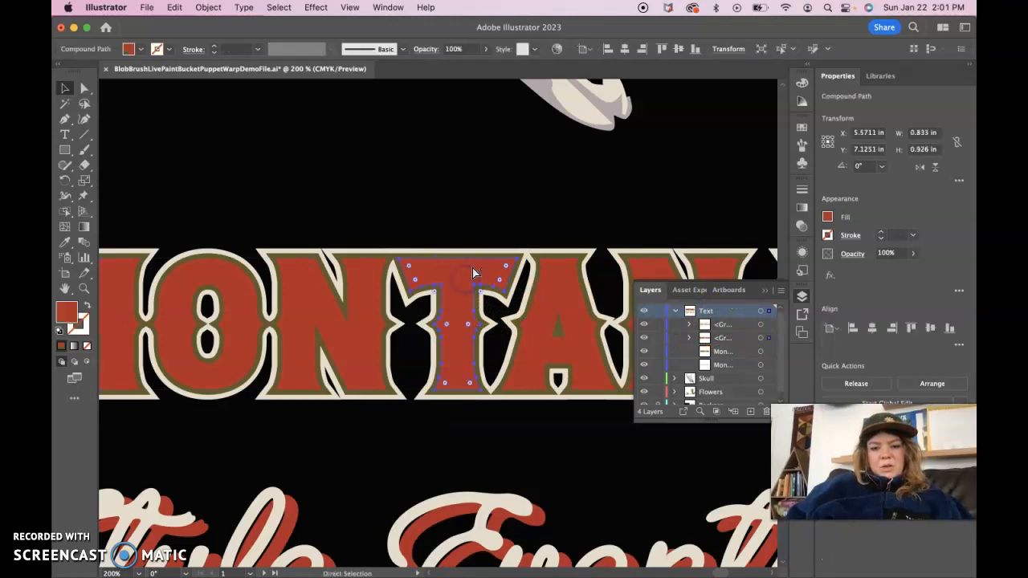
{"action": "left_click", "coordinate": [471, 261]}
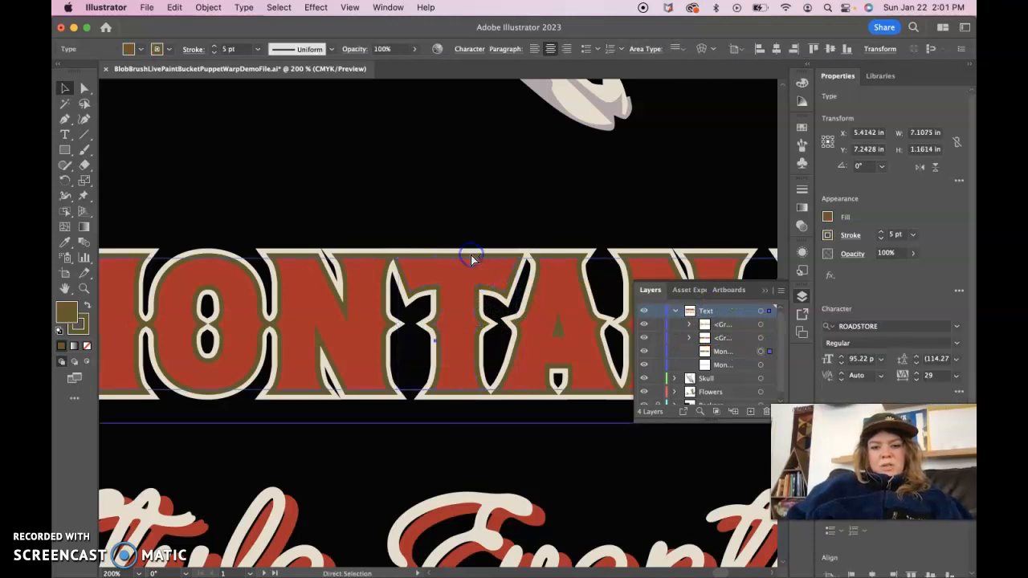
{"action": "left_click", "coordinate": [471, 258]}
{"action": "key", "text": "v"}
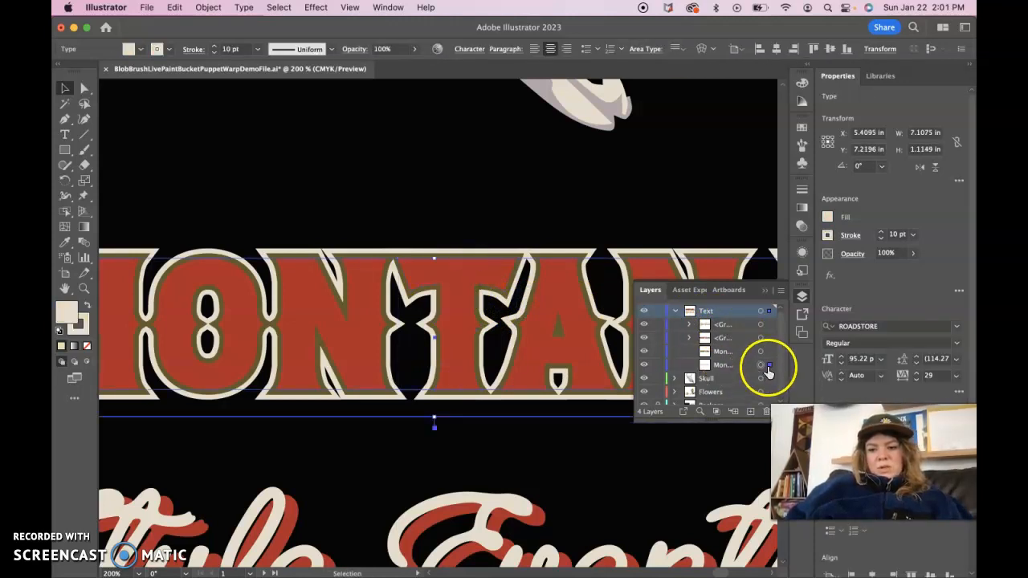
Convert the cream MONTANA text with the 10 pt stroke to outlines
{"action": "key", "text": "a"}
{"action": "left_click", "coordinate": [474, 258]}
{"action": "left_click", "coordinate": [474, 255]}
{"action": "left_click", "coordinate": [474, 256]}
{"action": "left_click", "coordinate": [474, 255]}
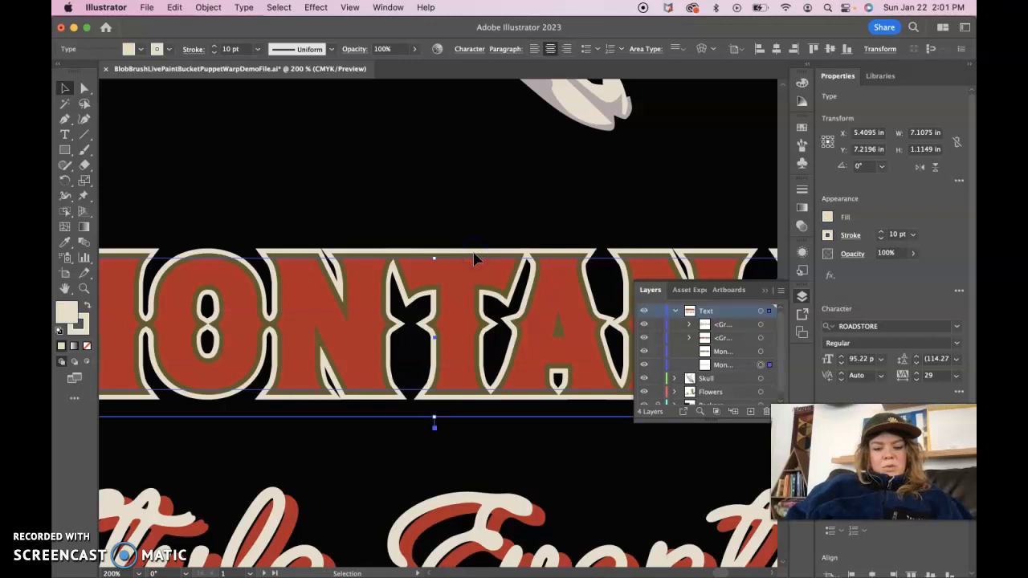
{"action": "right_click", "coordinate": [474, 258]}
{"action": "left_click", "coordinate": [517, 363]}
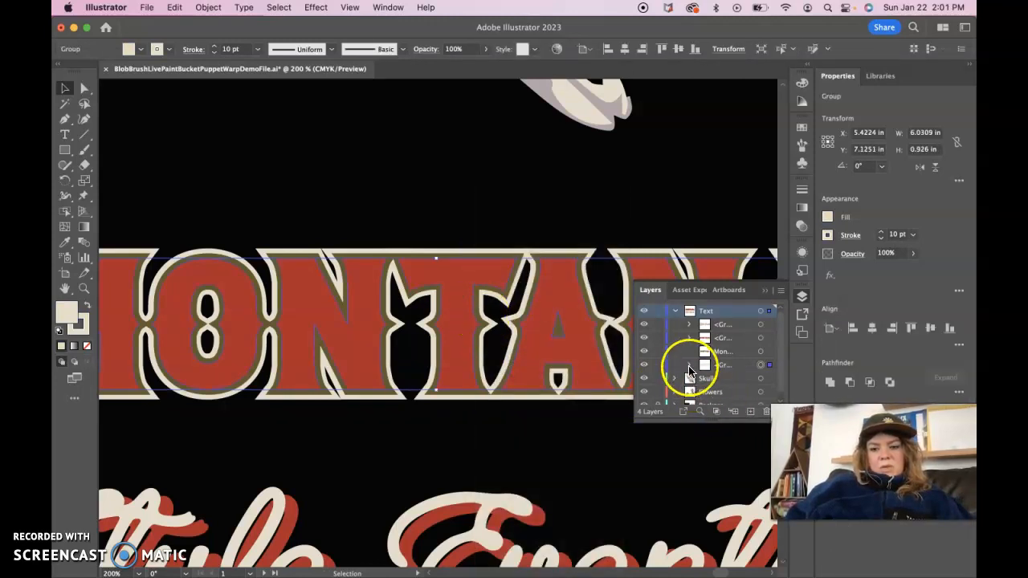
{"action": "left_click", "coordinate": [689, 323]}
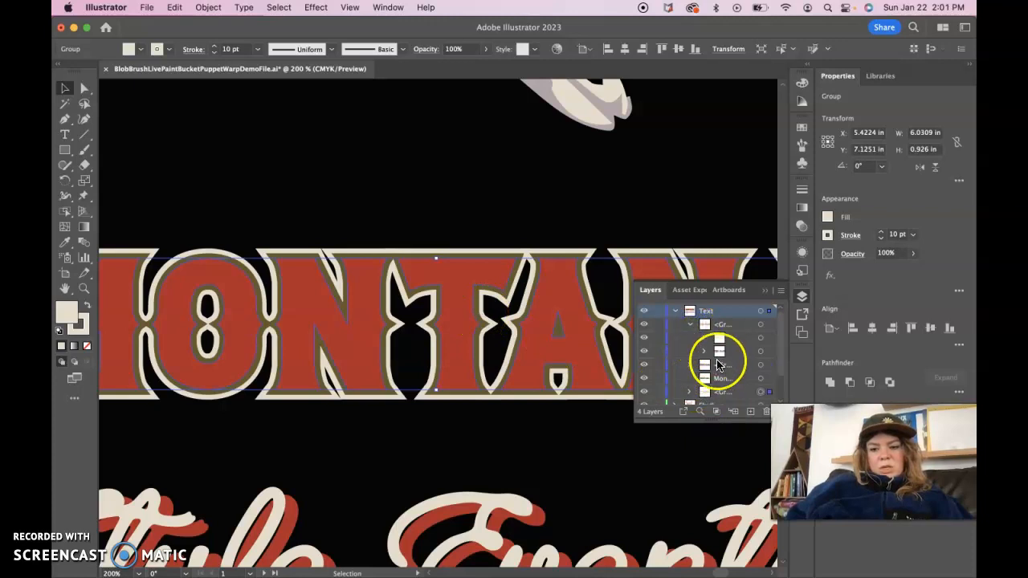
{"action": "left_click", "coordinate": [689, 325]}
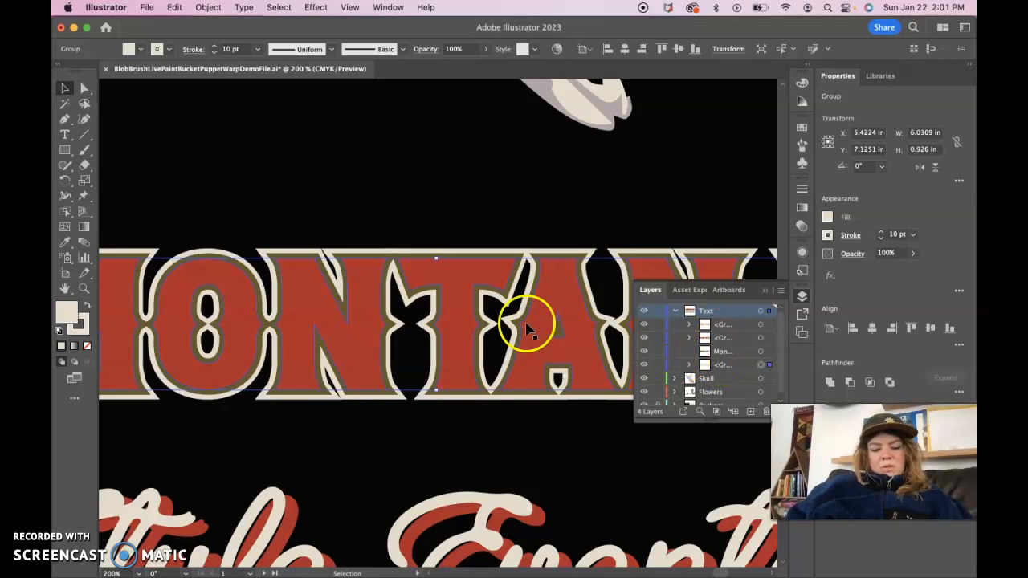
Convert the olive MONTANA text with the 5 pt stroke to outlines
{"action": "key", "text": "a"}
{"action": "left_click", "coordinate": [467, 289]}
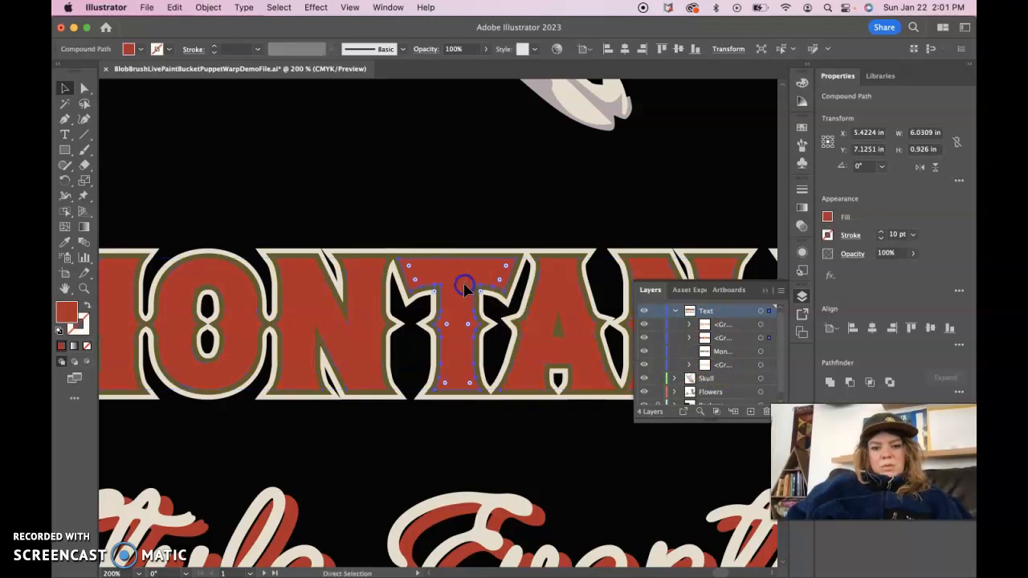
{"action": "left_click", "coordinate": [463, 258]}
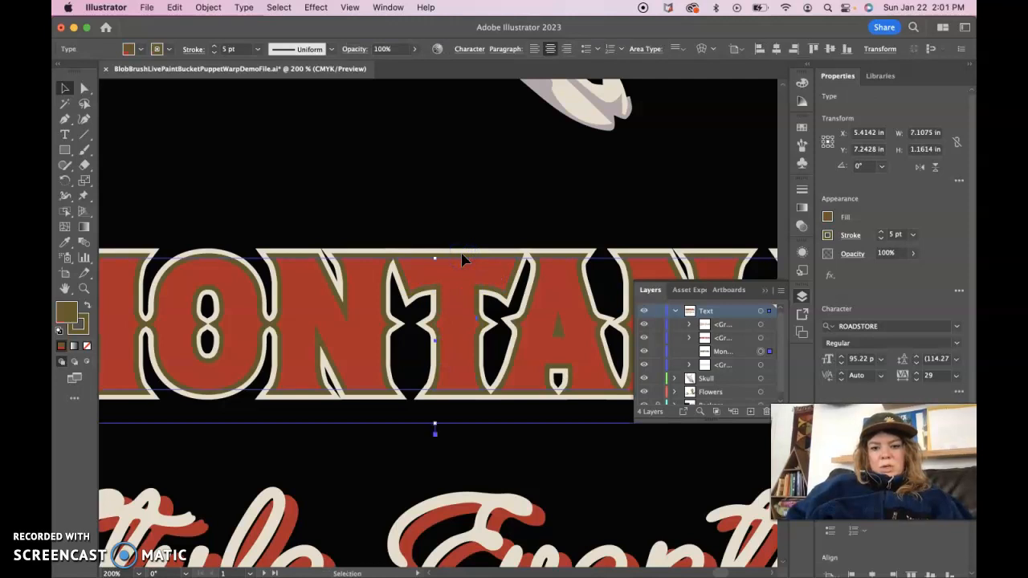
{"action": "right_click", "coordinate": [464, 259]}
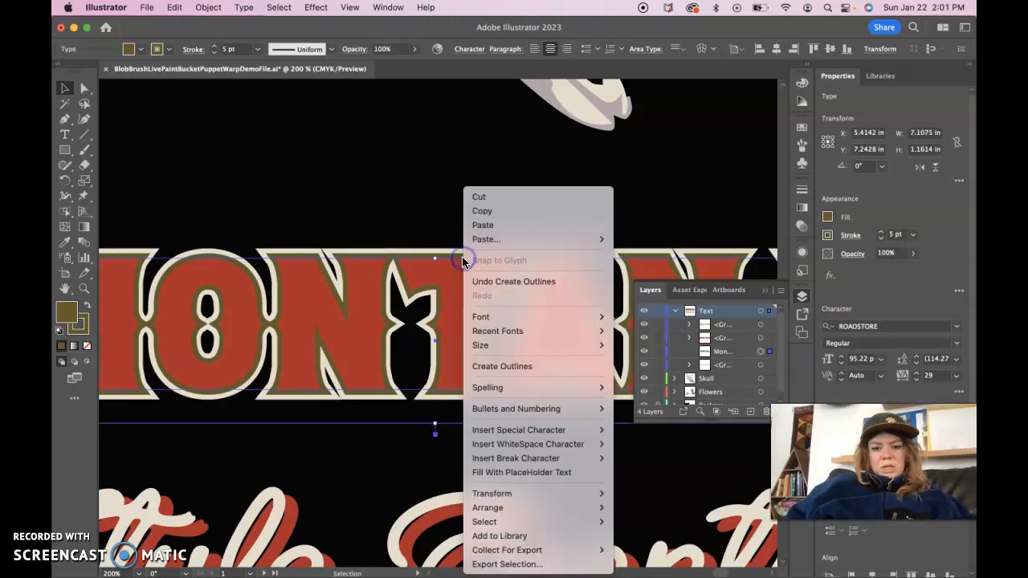
{"action": "left_click", "coordinate": [504, 367]}
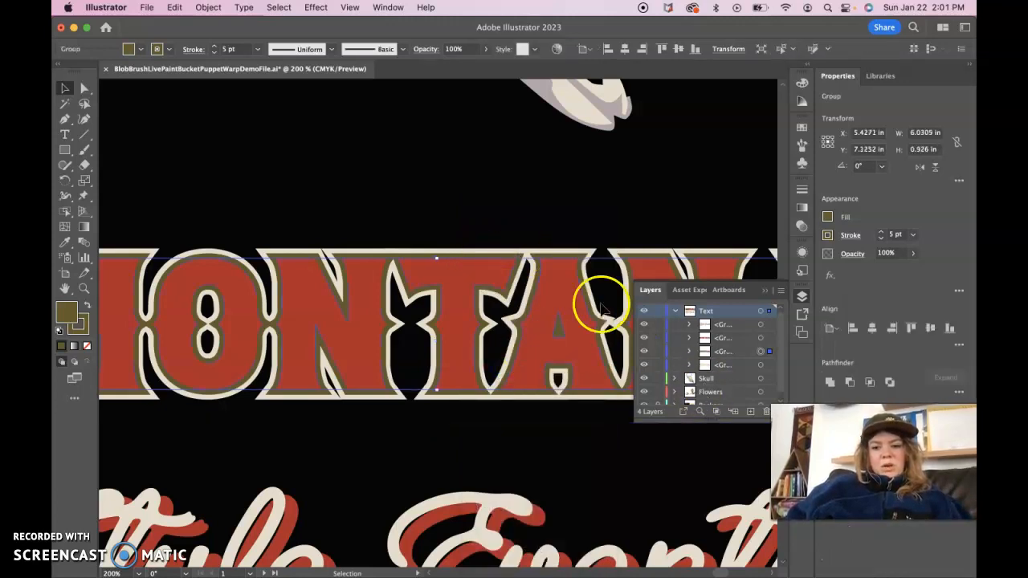
Expand and collapse the two lowest lettering groups in the Text layer to examine their outlined letters
{"action": "left_click", "coordinate": [688, 365]}
{"action": "left_click", "coordinate": [689, 365]}
{"action": "left_click", "coordinate": [688, 352]}
{"action": "left_click", "coordinate": [689, 352]}
Put away the layer list and show the whole black artboard with nothing selected
{"action": "left_click", "coordinate": [764, 291]}
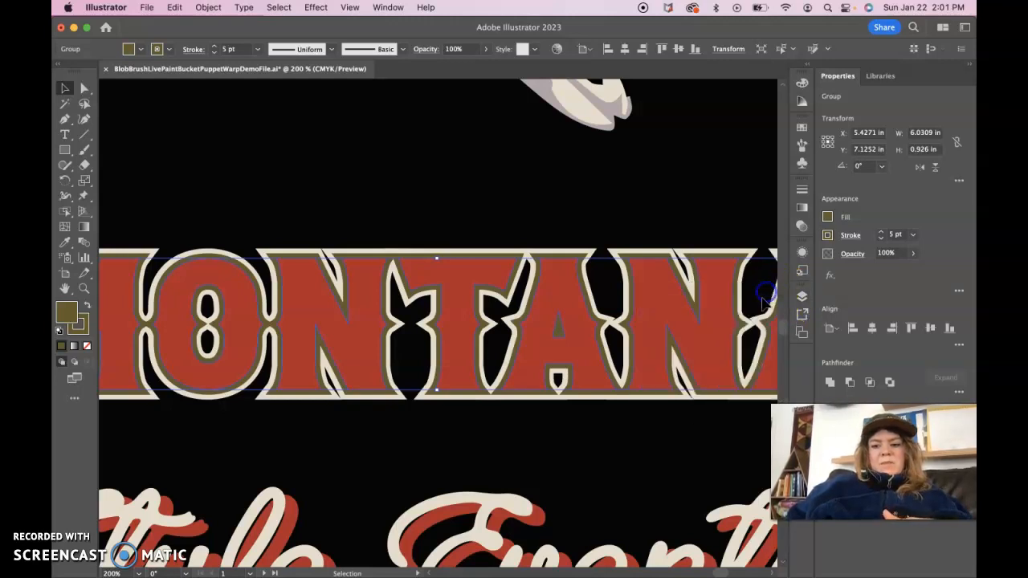
{"action": "key", "text": "super+0"}
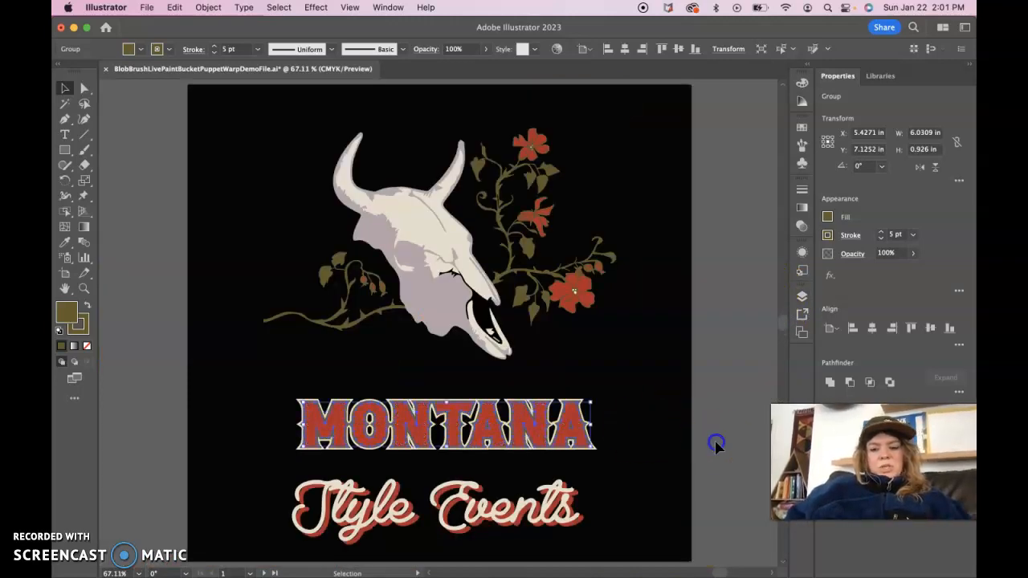
{"action": "left_click", "coordinate": [716, 444]}
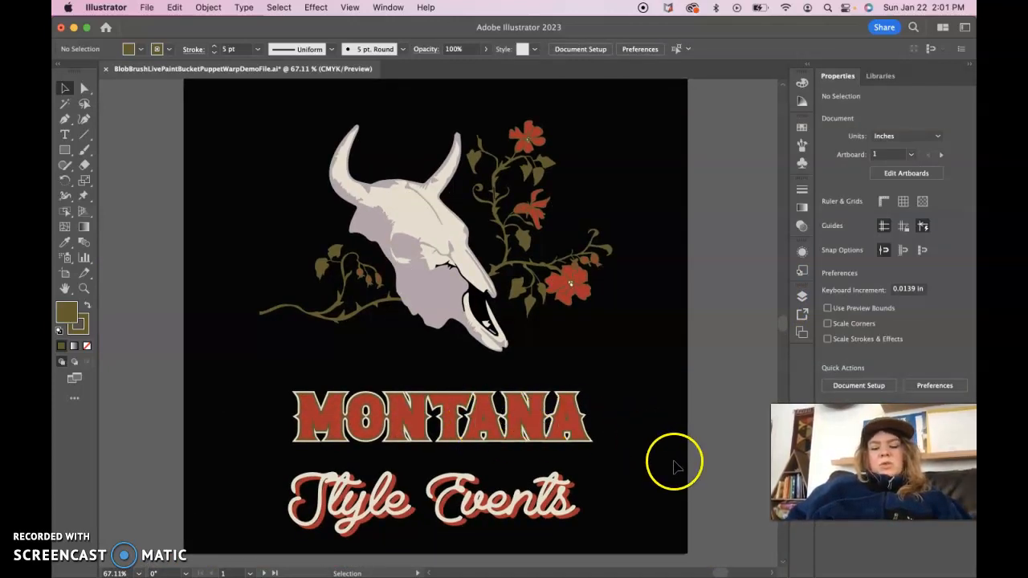
{"action": "left_click", "coordinate": [546, 502]}
{"action": "left_click", "coordinate": [726, 495]}
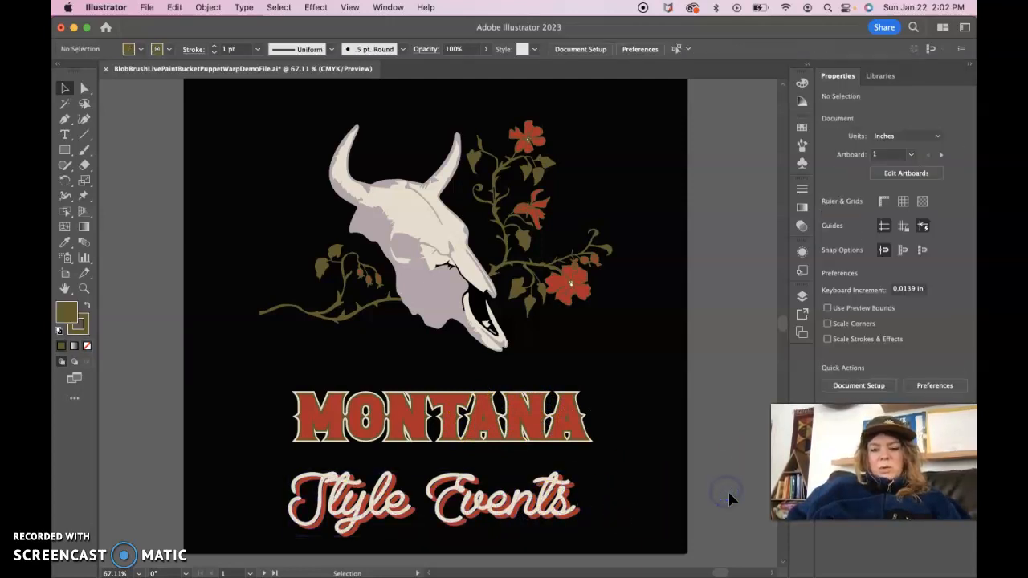
Go to the second artboard with the hand-drawn skull and flower sketch and make it active
{"action": "scroll", "coordinate": [727, 492], "scroll_direction": "right", "scroll_amount": 10}
{"action": "scroll", "coordinate": [728, 498], "scroll_direction": "right", "scroll_amount": 5}
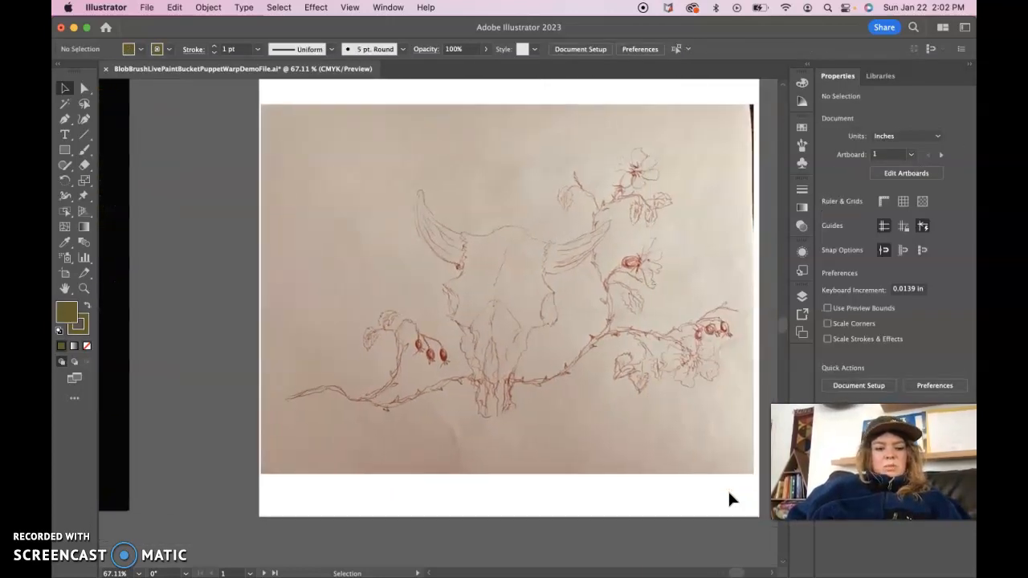
{"action": "left_click", "coordinate": [622, 461]}
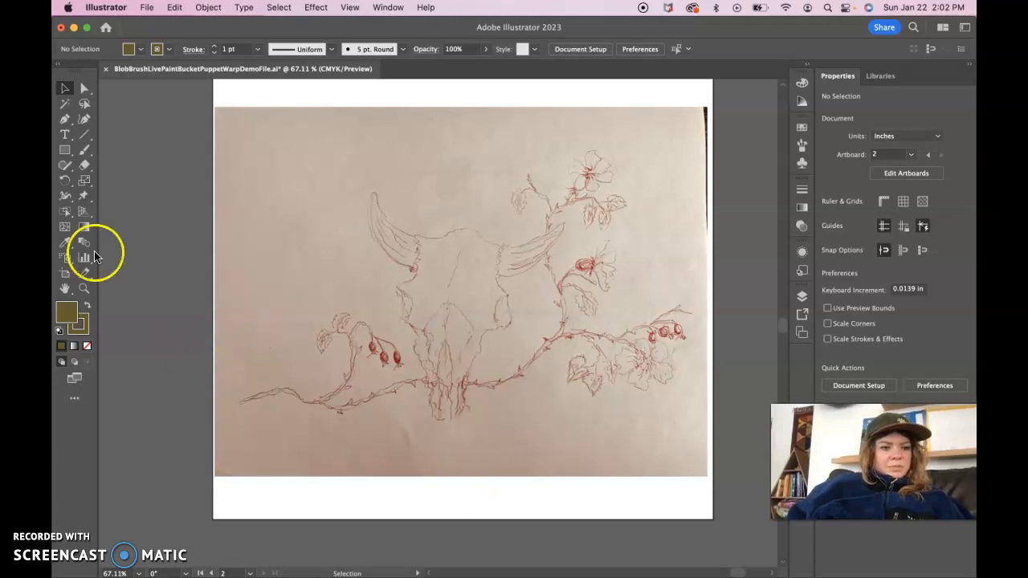
Switch to the Blob Brush and give it a fixed brush size of 1 pt
{"action": "mouse_move", "coordinate": [87, 151]}
{"action": "left_mouse_down"}
{"action": "mouse_move", "coordinate": [123, 152]}
{"action": "mouse_move", "coordinate": [142, 168]}
{"action": "left_mouse_up"}
{"action": "double_click", "coordinate": [85, 151]}
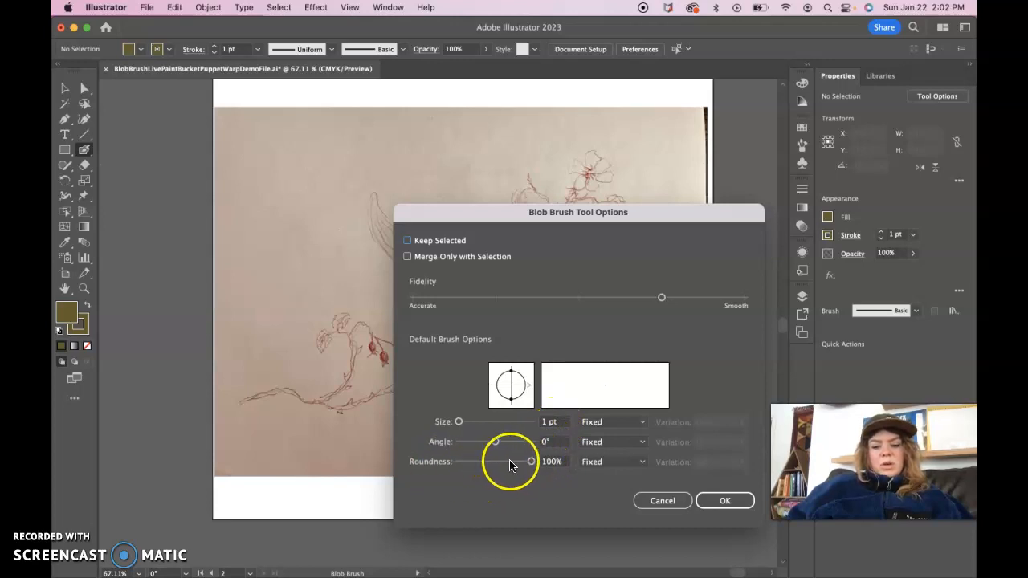
{"action": "left_click", "coordinate": [646, 423]}
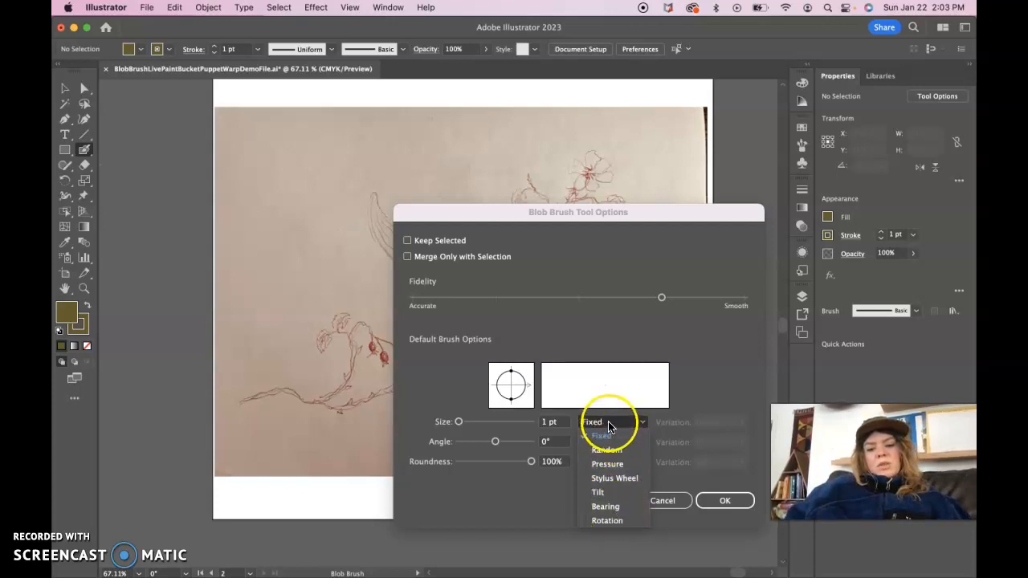
{"action": "left_click", "coordinate": [615, 434]}
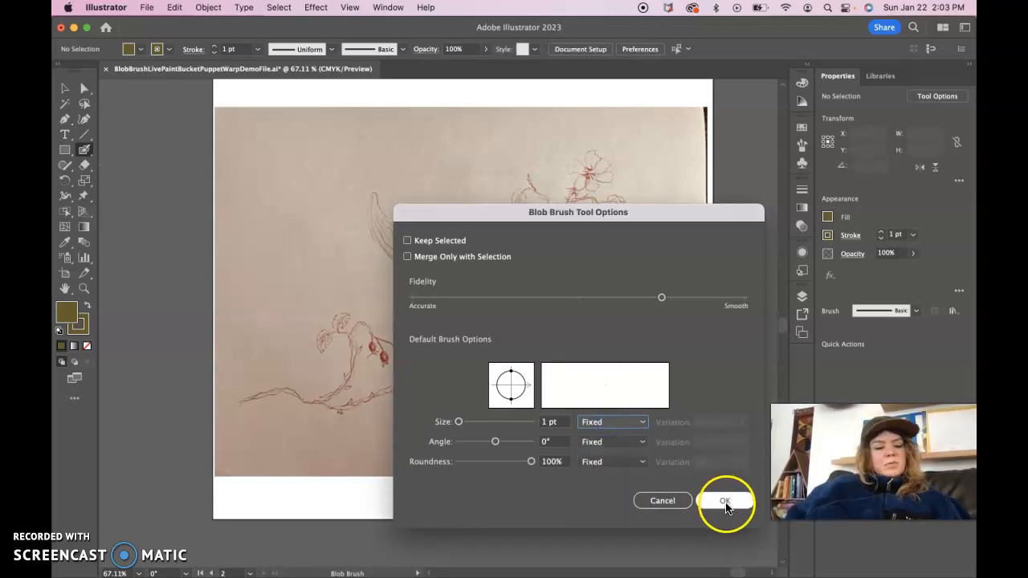
{"action": "left_click", "coordinate": [725, 502]}
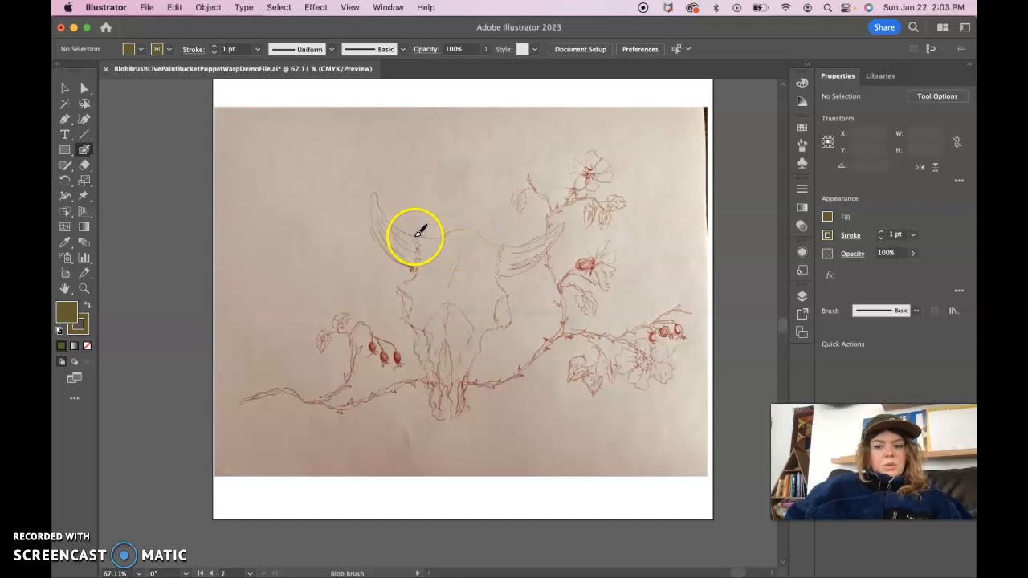
Trace the skull's outline, both eye sockets and both horns over the sketch with olive Blob Brush strokes
{"action": "mouse_move", "coordinate": [417, 241]}
{"action": "left_mouse_down"}
{"action": "mouse_move", "coordinate": [467, 229]}
{"action": "mouse_move", "coordinate": [506, 249]}
{"action": "mouse_move", "coordinate": [497, 277]}
{"action": "mouse_move", "coordinate": [508, 299]}
{"action": "mouse_move", "coordinate": [490, 321]}
{"action": "mouse_move", "coordinate": [499, 332]}
{"action": "mouse_move", "coordinate": [515, 323]}
{"action": "mouse_move", "coordinate": [507, 296]}
{"action": "mouse_move", "coordinate": [499, 328]}
{"action": "mouse_move", "coordinate": [484, 331]}
{"action": "mouse_move", "coordinate": [471, 357]}
{"action": "mouse_move", "coordinate": [452, 430]}
{"action": "mouse_move", "coordinate": [445, 378]}
{"action": "mouse_move", "coordinate": [440, 421]}
{"action": "mouse_move", "coordinate": [428, 407]}
{"action": "mouse_move", "coordinate": [428, 373]}
{"action": "mouse_move", "coordinate": [404, 320]}
{"action": "mouse_move", "coordinate": [410, 298]}
{"action": "mouse_move", "coordinate": [393, 289]}
{"action": "mouse_move", "coordinate": [400, 311]}
{"action": "mouse_move", "coordinate": [411, 298]}
{"action": "mouse_move", "coordinate": [397, 287]}
{"action": "mouse_move", "coordinate": [407, 320]}
{"action": "mouse_move", "coordinate": [395, 289]}
{"action": "mouse_move", "coordinate": [412, 283]}
{"action": "mouse_move", "coordinate": [419, 237]}
{"action": "left_mouse_up"}
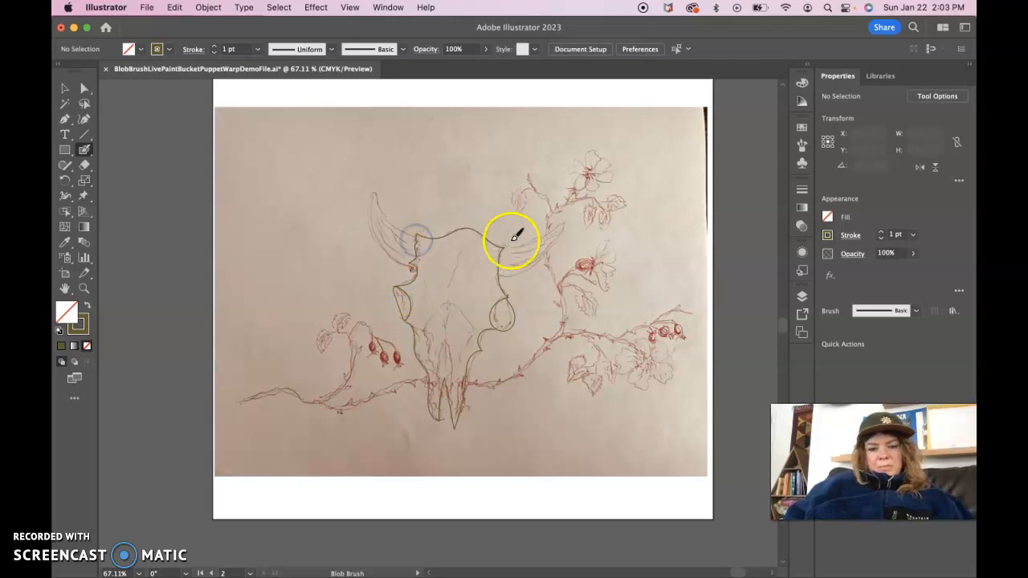
{"action": "mouse_move", "coordinate": [502, 248]}
{"action": "left_mouse_down"}
{"action": "mouse_move", "coordinate": [560, 224]}
{"action": "mouse_move", "coordinate": [547, 259]}
{"action": "mouse_move", "coordinate": [499, 284]}
{"action": "left_mouse_up"}
{"action": "mouse_move", "coordinate": [417, 238]}
{"action": "left_mouse_down"}
{"action": "mouse_move", "coordinate": [369, 191]}
{"action": "mouse_move", "coordinate": [368, 231]}
{"action": "mouse_move", "coordinate": [410, 264]}
{"action": "left_mouse_up"}
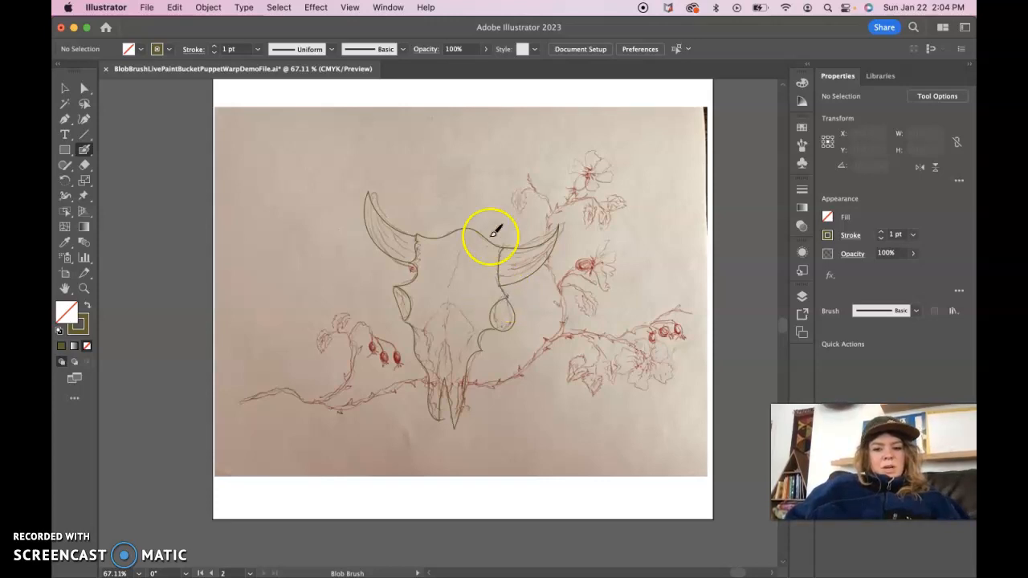
Collapse the Text layer in the layer list and toggle its visibility to check whether it holds the skull strokes
{"action": "left_click", "coordinate": [802, 299]}
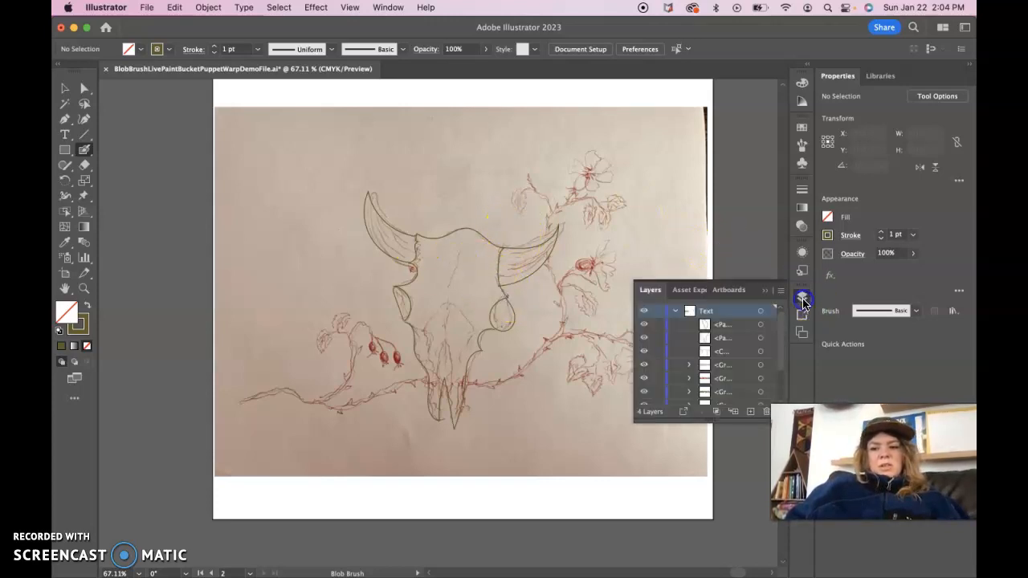
{"action": "left_click", "coordinate": [677, 313]}
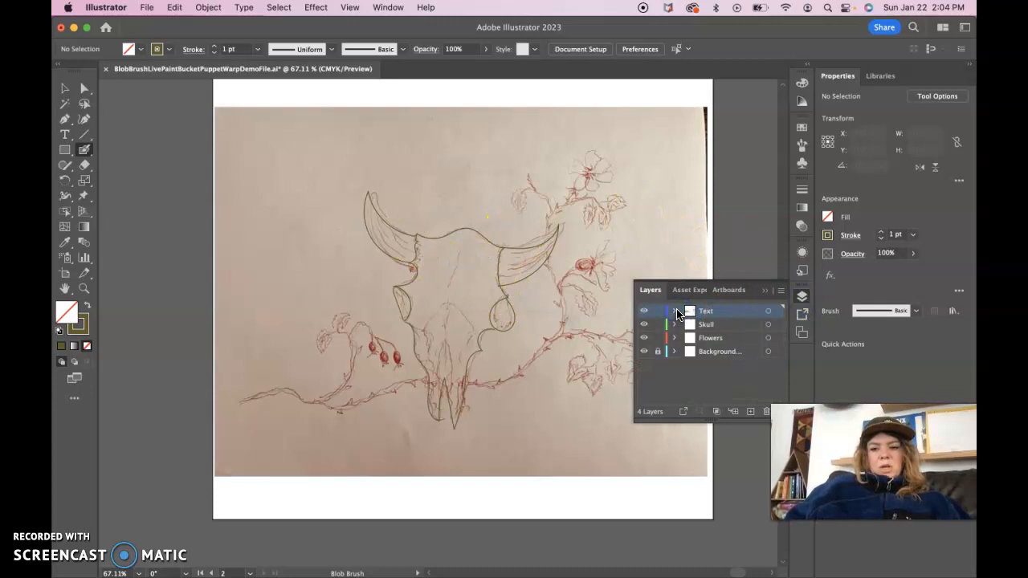
{"action": "left_click", "coordinate": [643, 312]}
{"action": "left_click", "coordinate": [643, 312]}
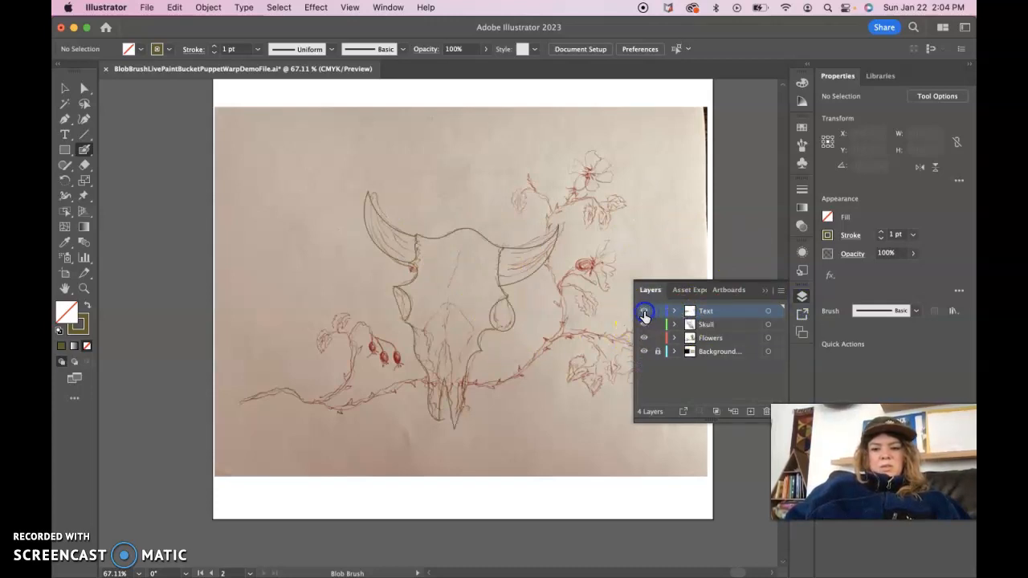
Select all the traced skull strokes and move them from the Text layer to the Skull layer
{"action": "left_click", "coordinate": [67, 90]}
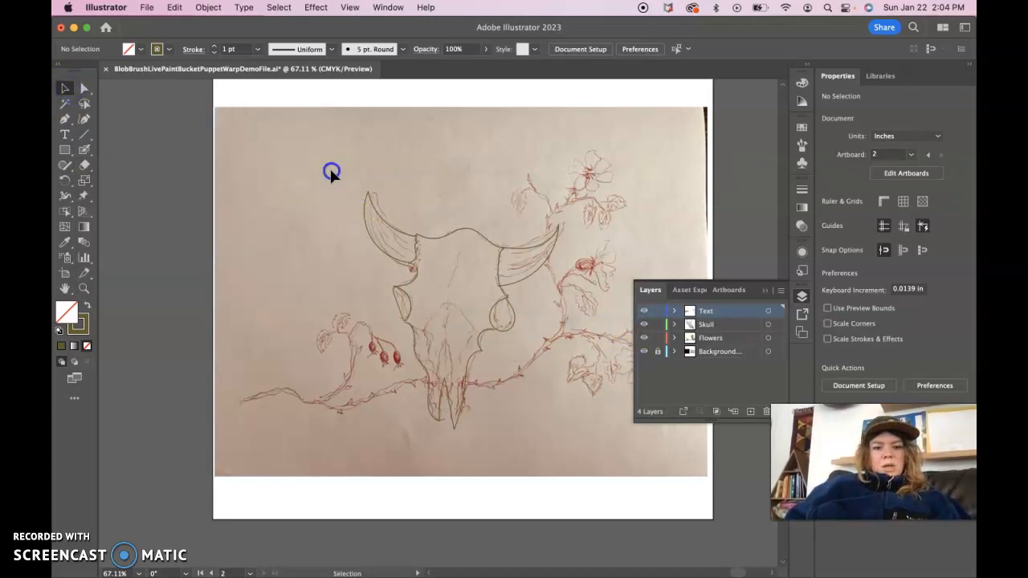
{"action": "left_click_drag", "start_coordinate": [558, 447], "coordinate": [559, 448]}
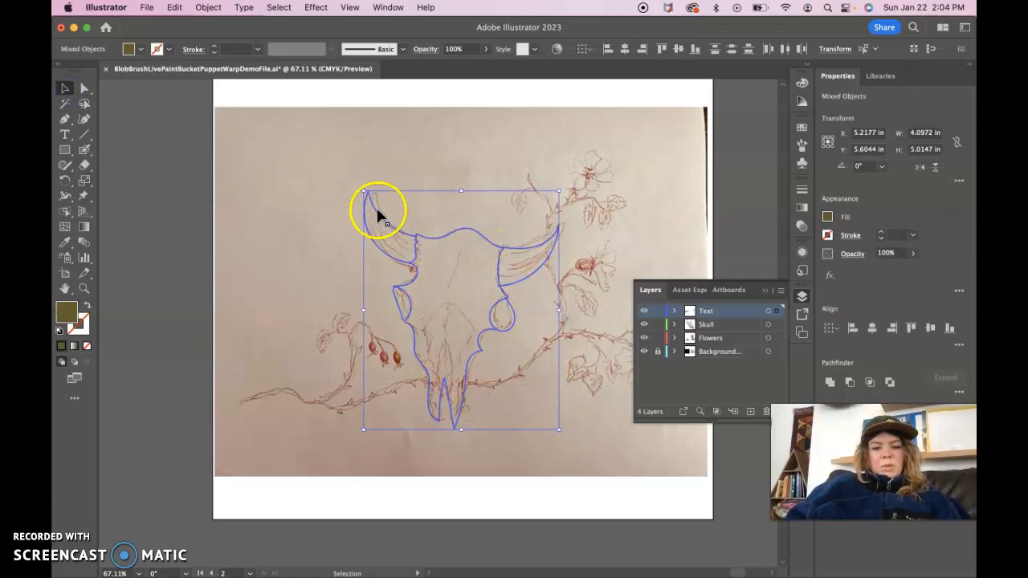
{"action": "left_click", "coordinate": [775, 315]}
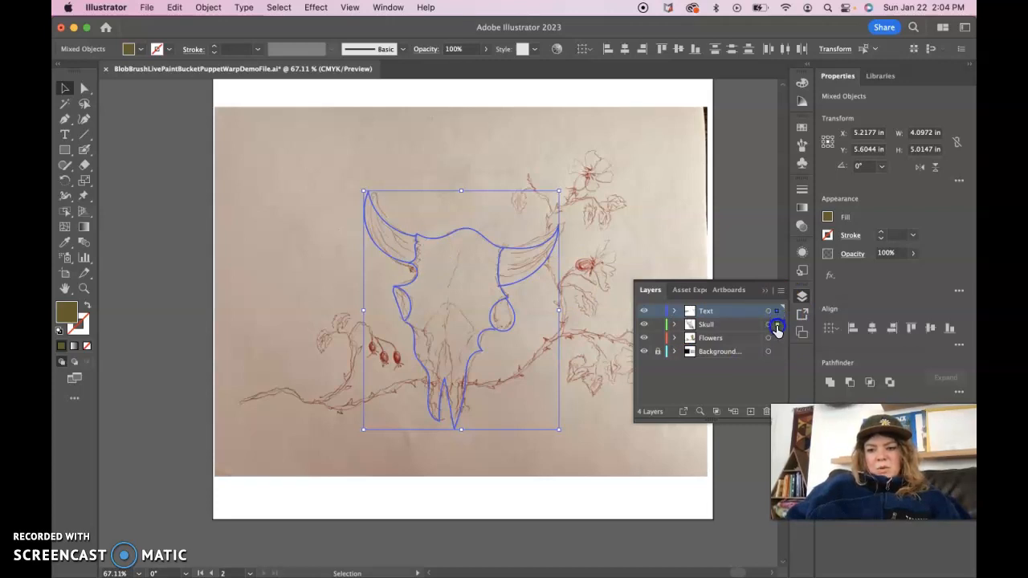
{"action": "left_click_drag", "start_coordinate": [776, 329], "coordinate": [777, 330]}
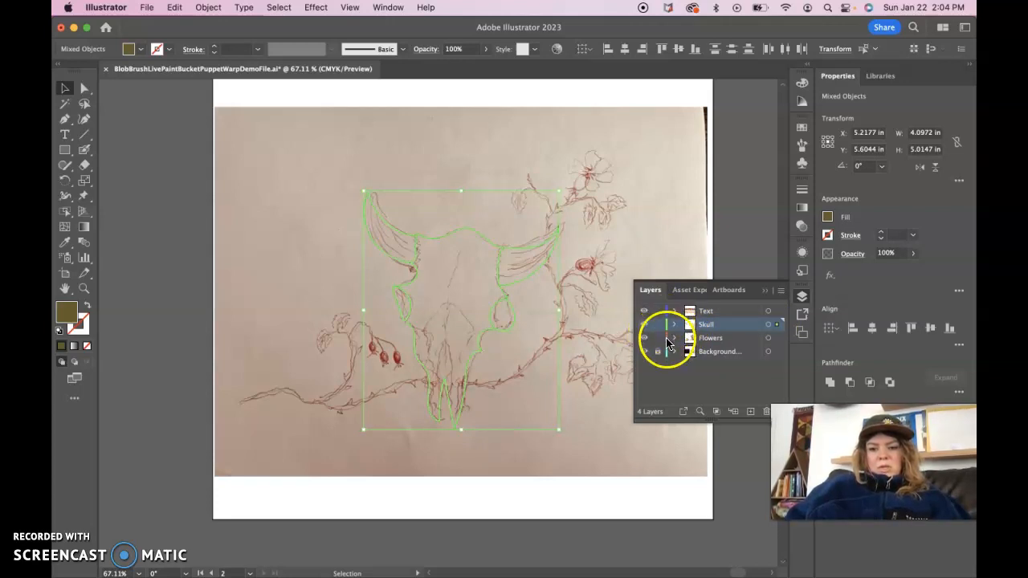
Deselect the skull tracing and select individual parts to examine its separate paths
{"action": "left_click", "coordinate": [633, 240]}
{"action": "left_click", "coordinate": [546, 265]}
{"action": "left_click", "coordinate": [477, 348]}
{"action": "left_click", "coordinate": [409, 304]}
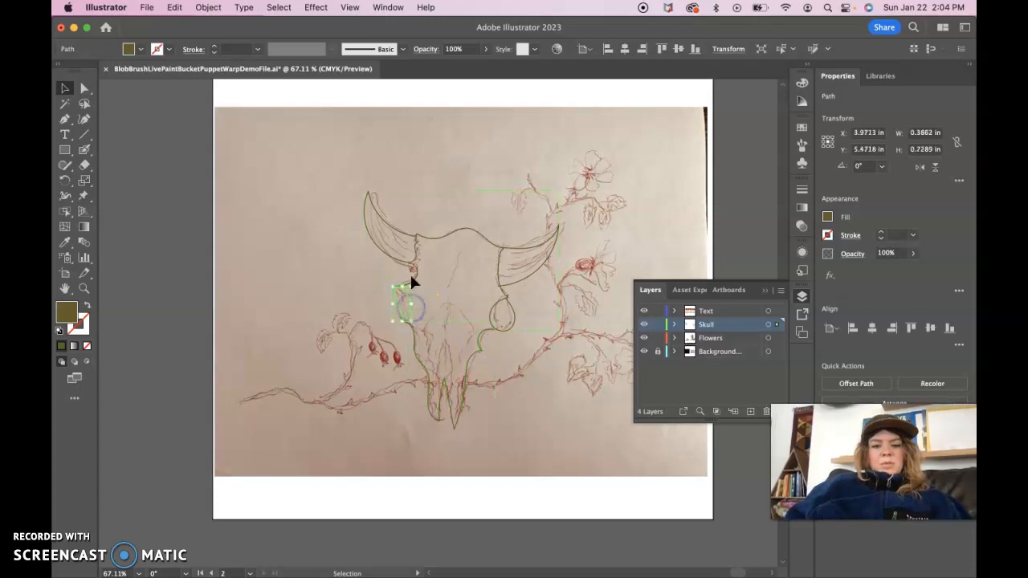
{"action": "left_click", "coordinate": [427, 377]}
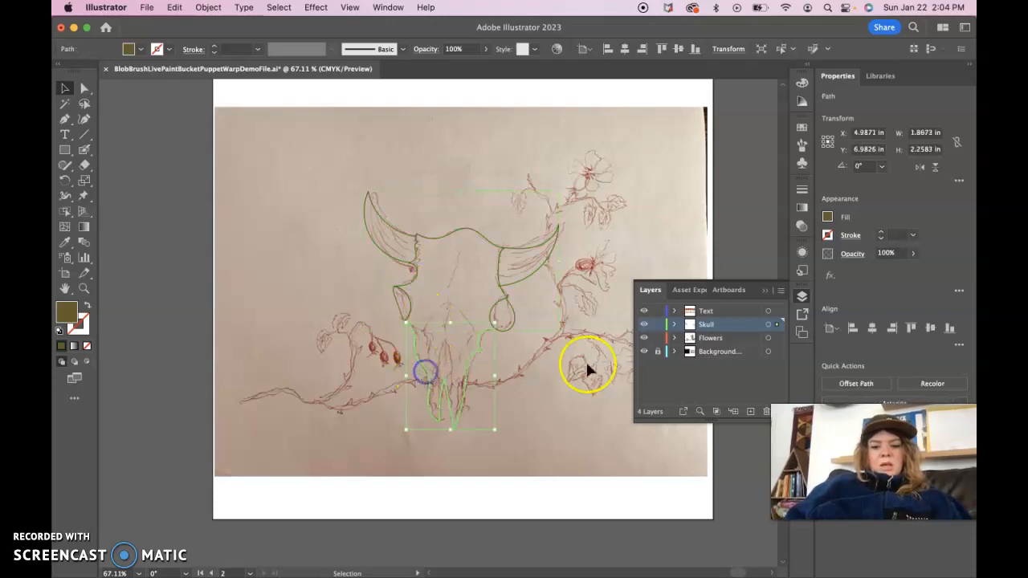
Hide the locked Background layer and deselect the skull path
{"action": "left_click", "coordinate": [644, 352]}
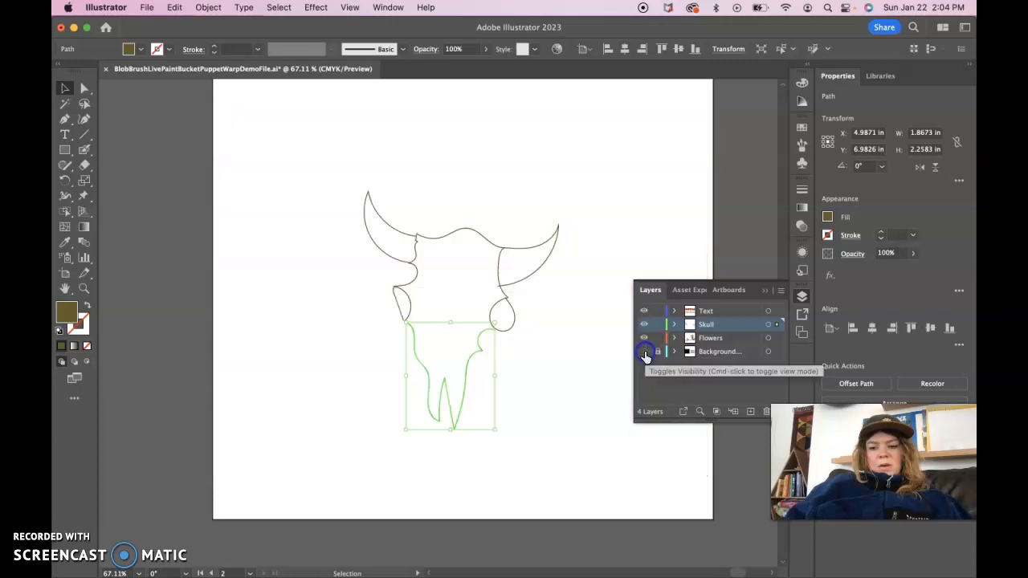
{"action": "left_click", "coordinate": [553, 387]}
{"action": "left_click", "coordinate": [450, 303]}
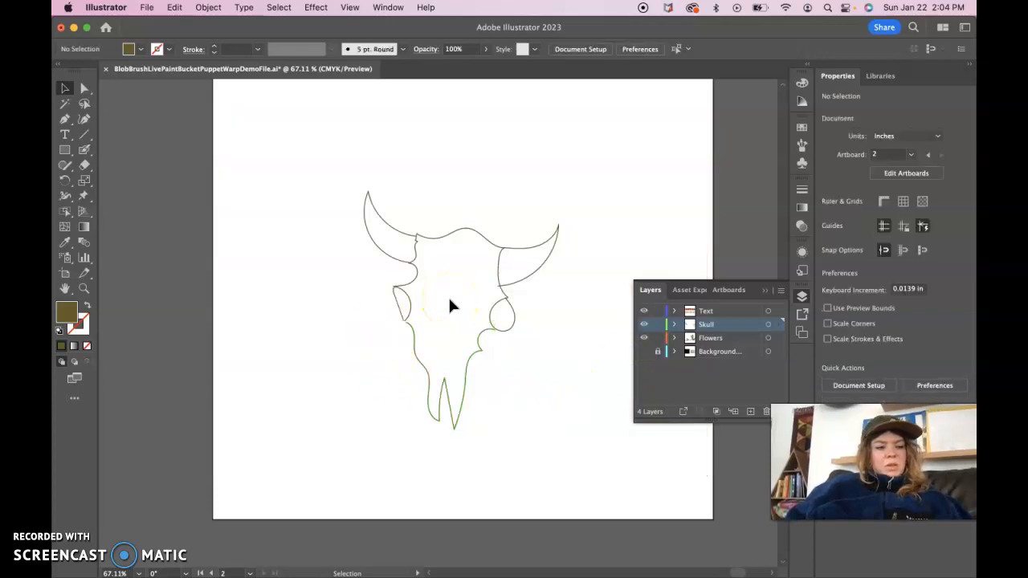
Select the whole skull tracing and look for the Live Paint Bucket among the grouped tools
{"action": "left_click_drag", "start_coordinate": [331, 161], "coordinate": [571, 453]}
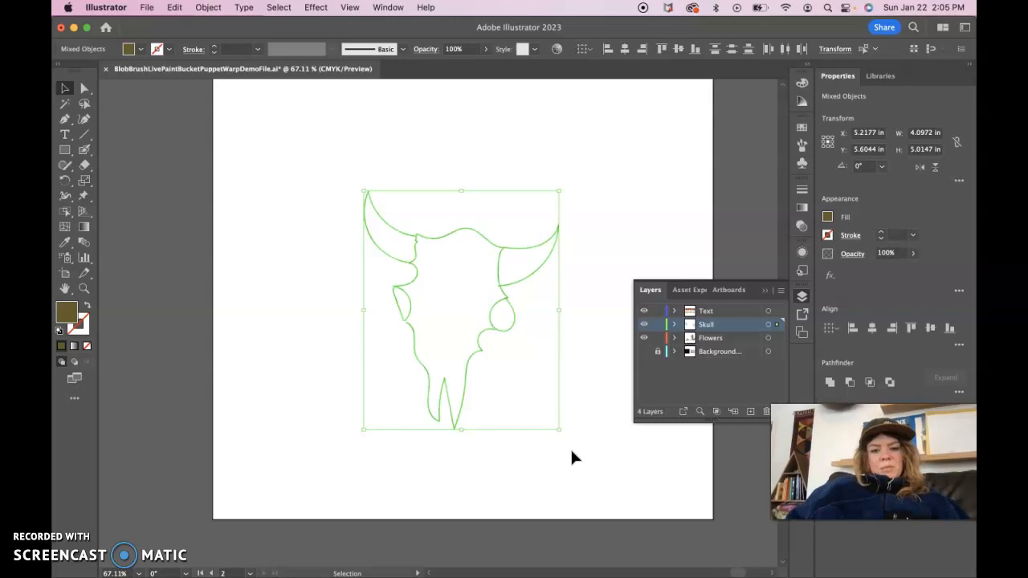
{"action": "left_click", "coordinate": [65, 213]}
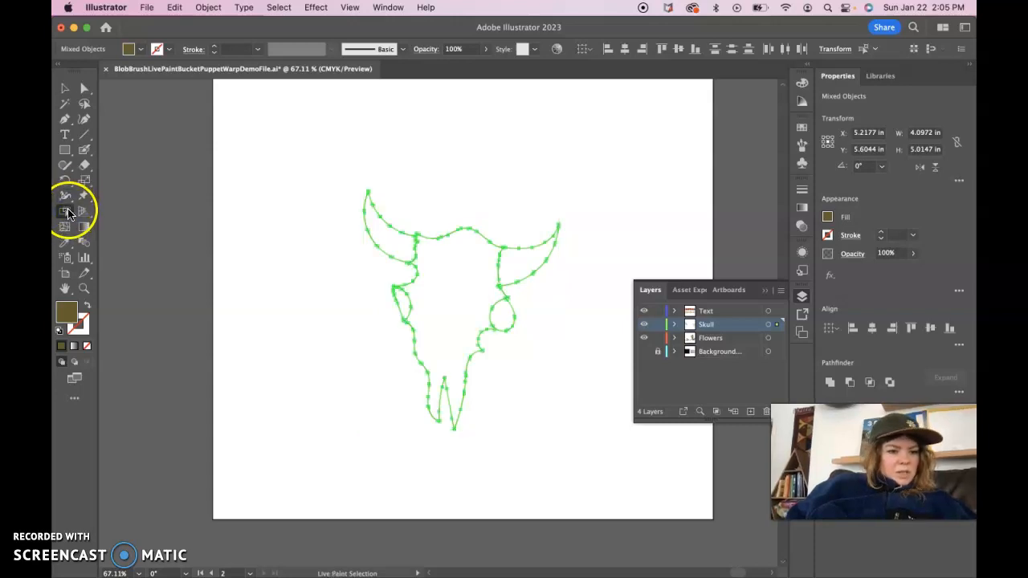
{"action": "left_click", "coordinate": [425, 7]}
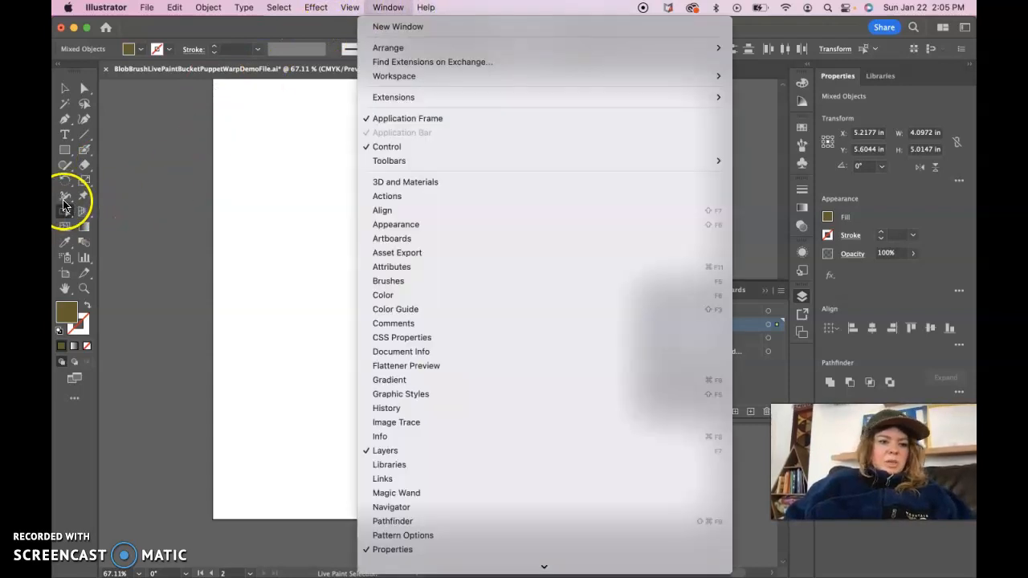
{"action": "left_click", "coordinate": [63, 211]}
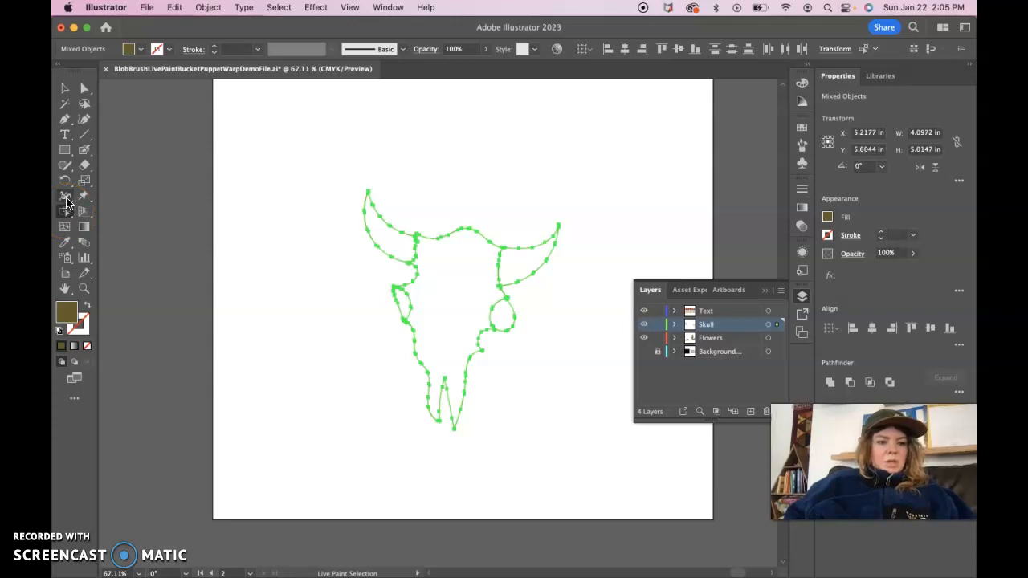
{"action": "left_click", "coordinate": [65, 210]}
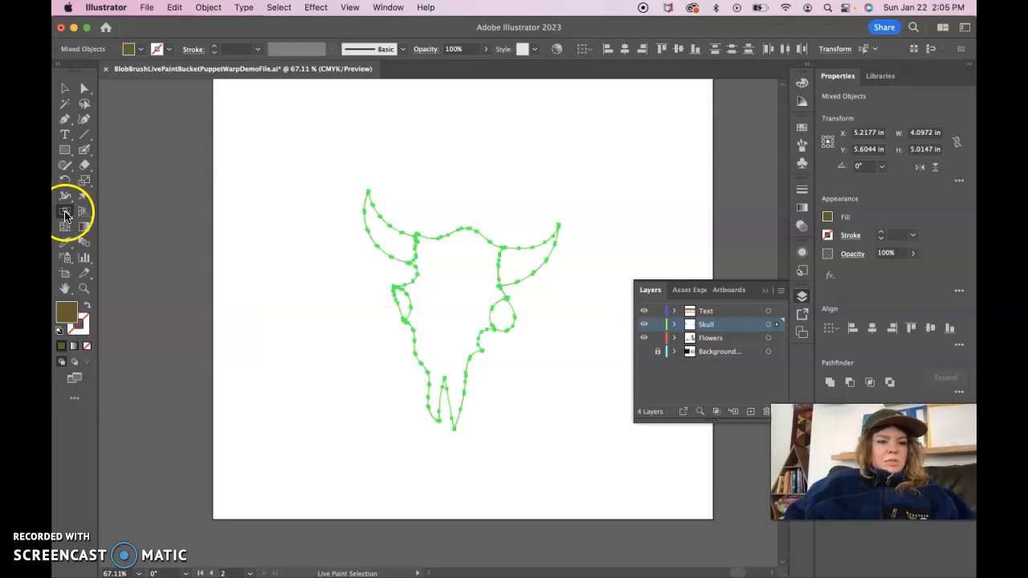
{"action": "mouse_move", "coordinate": [65, 214]}
{"action": "left_mouse_down"}
{"action": "mouse_move", "coordinate": [166, 231]}
{"action": "mouse_move", "coordinate": [66, 215]}
{"action": "left_mouse_up"}
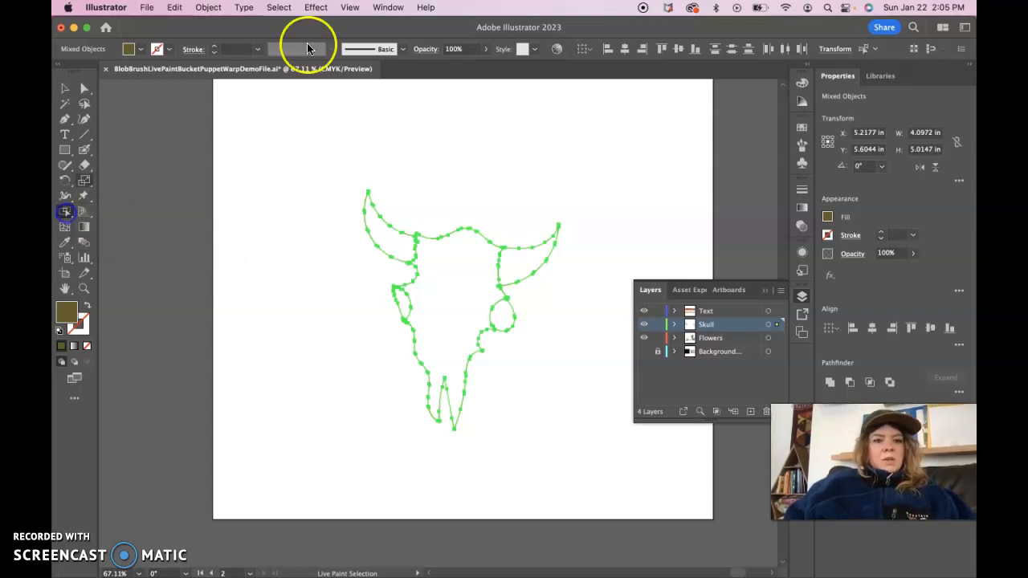
Search the application help for Live Paint Bucket, activate that tool and close the search results
{"action": "left_click", "coordinate": [426, 7]}
{"action": "type", "text": "Live Paint Bucket"}
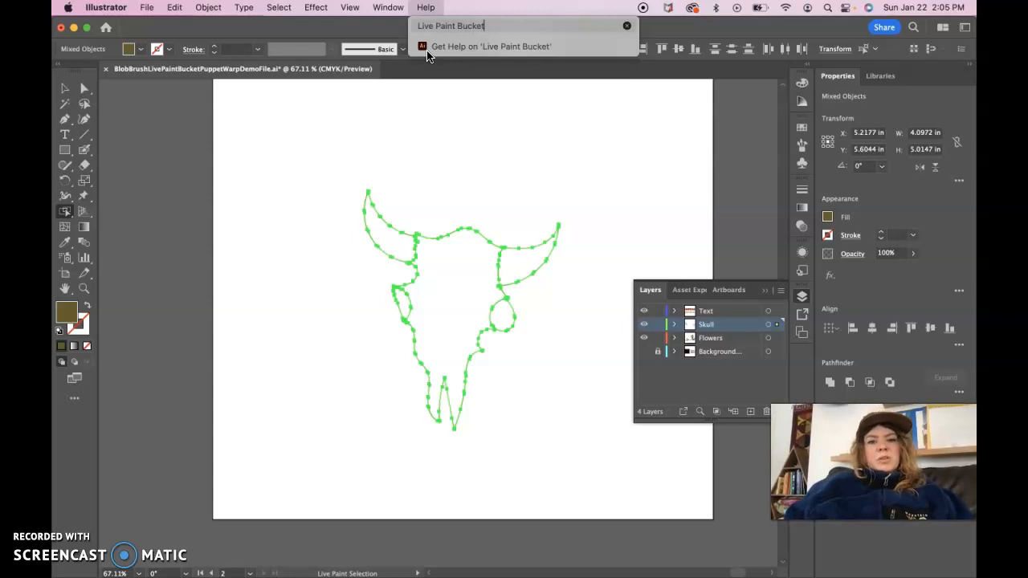
{"action": "left_click", "coordinate": [459, 46]}
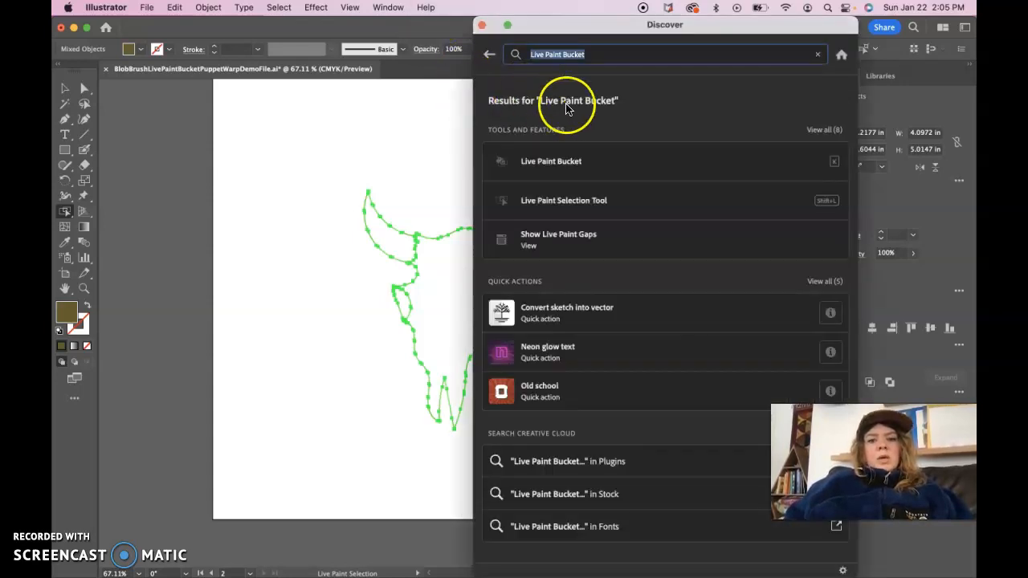
{"action": "mouse_move", "coordinate": [556, 167]}
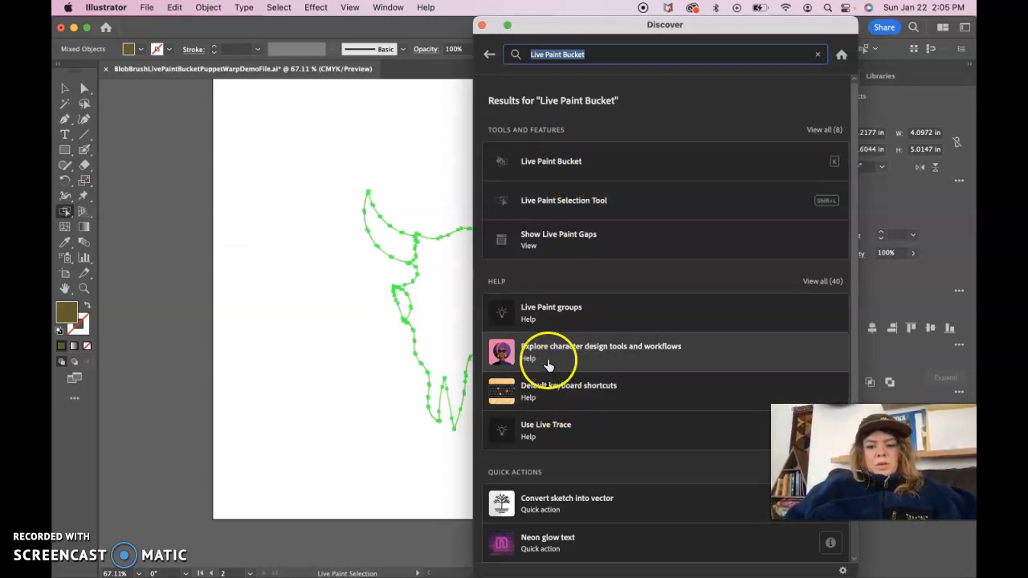
{"action": "left_click", "coordinate": [556, 178]}
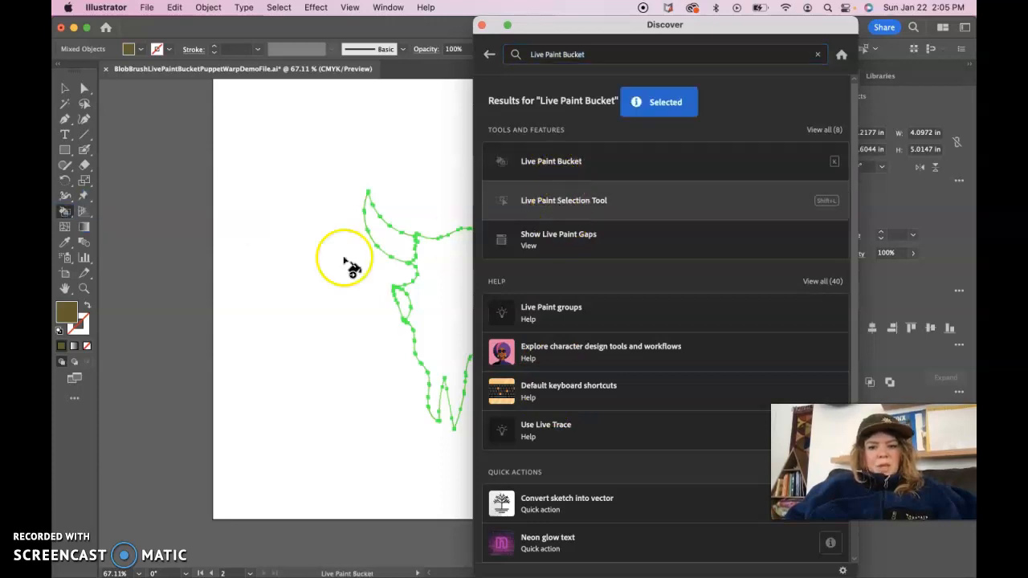
{"action": "left_click", "coordinate": [66, 215]}
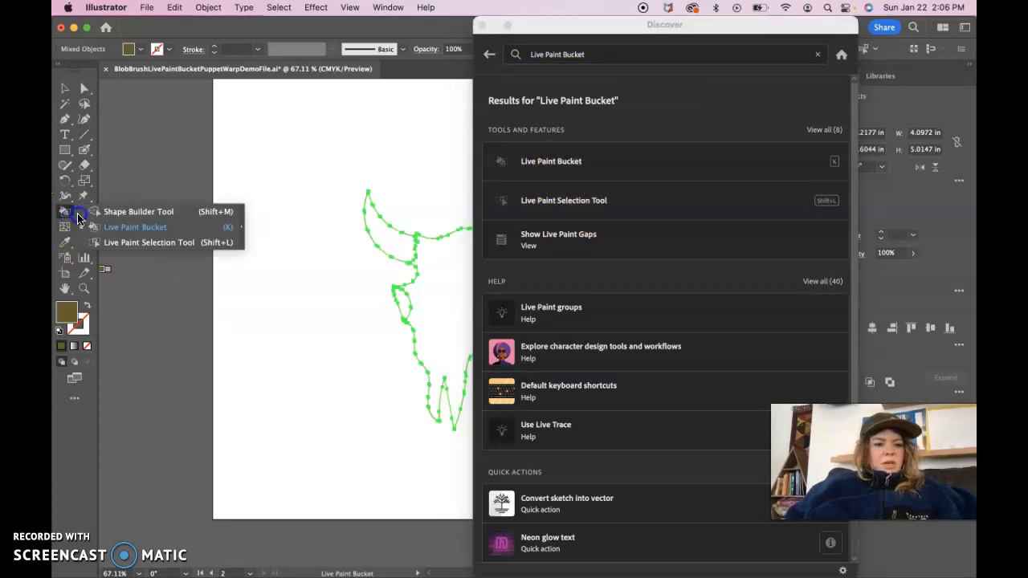
{"action": "left_click_drag", "start_coordinate": [78, 216], "coordinate": [112, 231]}
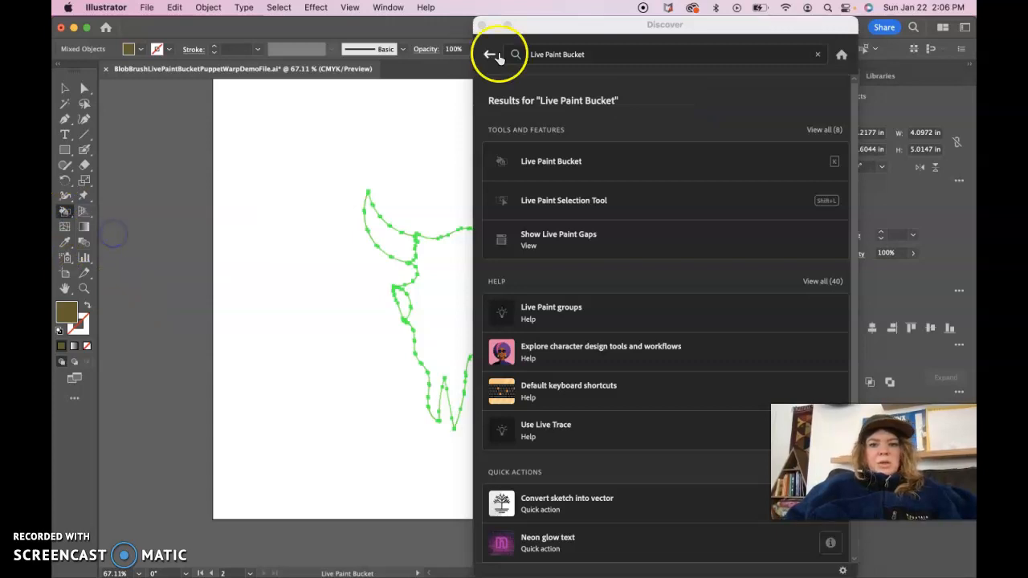
{"action": "left_click", "coordinate": [482, 25]}
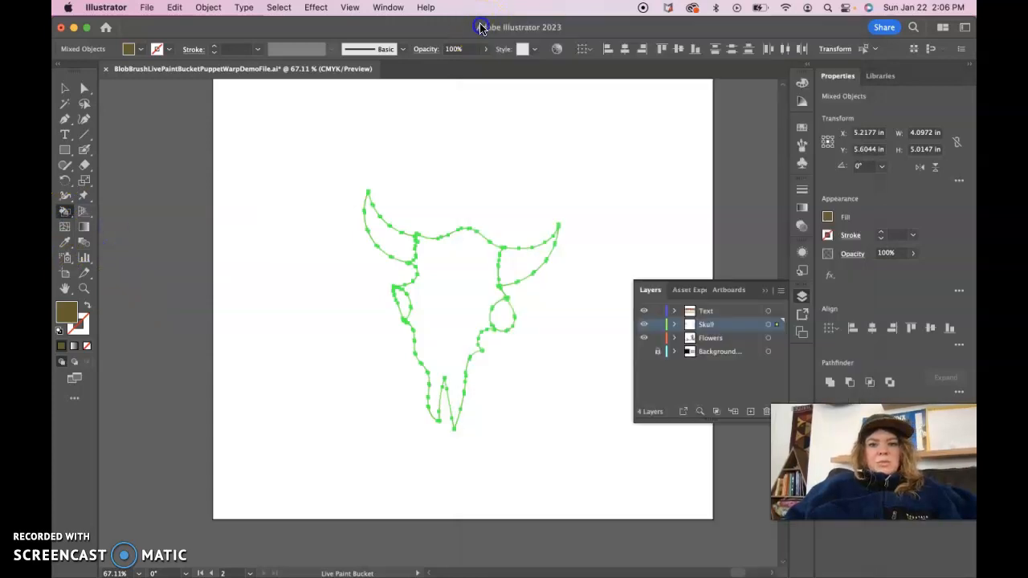
Reselect all the skull paths and make the Live Paint Bucket active again
{"action": "left_click", "coordinate": [377, 231]}
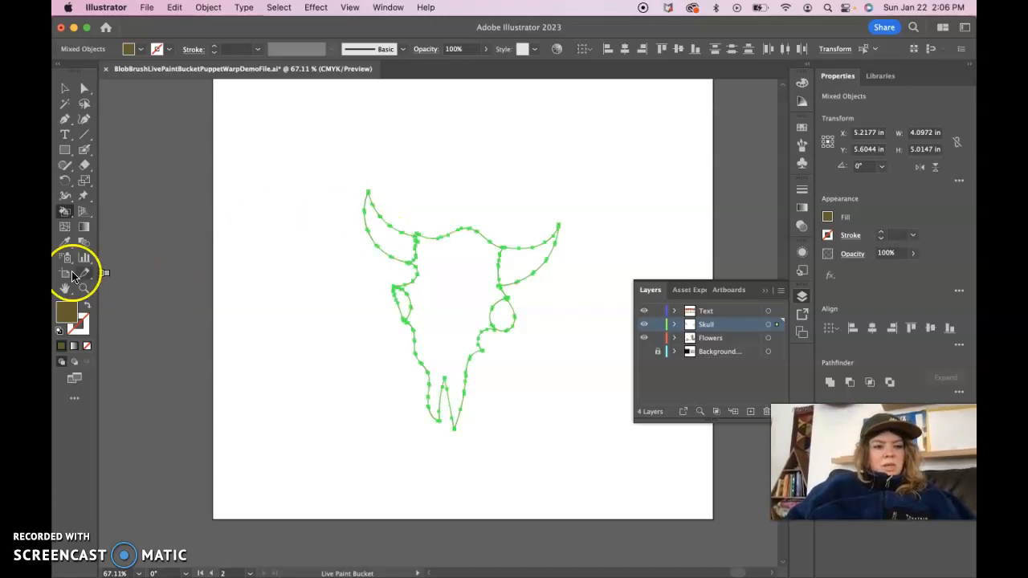
{"action": "left_click", "coordinate": [64, 88]}
{"action": "left_click_drag", "start_coordinate": [297, 170], "coordinate": [587, 466]}
{"action": "left_click", "coordinate": [75, 212]}
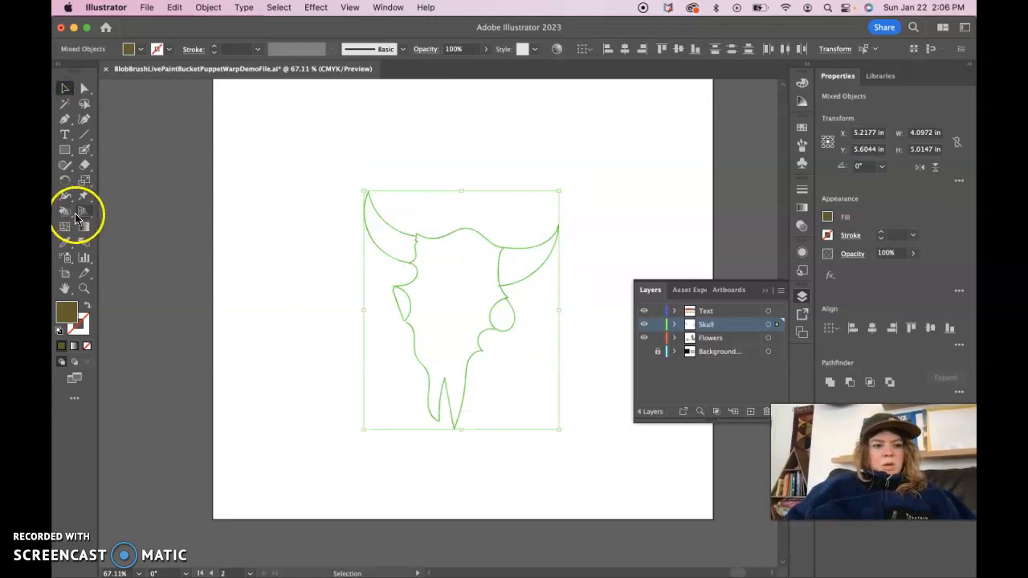
{"action": "left_click", "coordinate": [65, 214]}
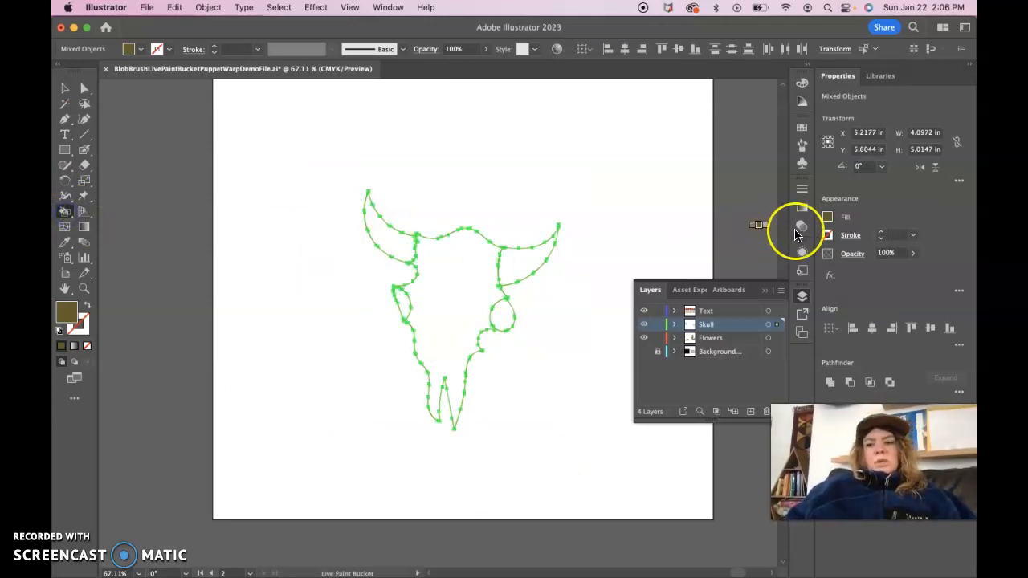
Choose the gold swatch as fill and paint the skull's main face area, making a Live Paint group
{"action": "left_click", "coordinate": [828, 217]}
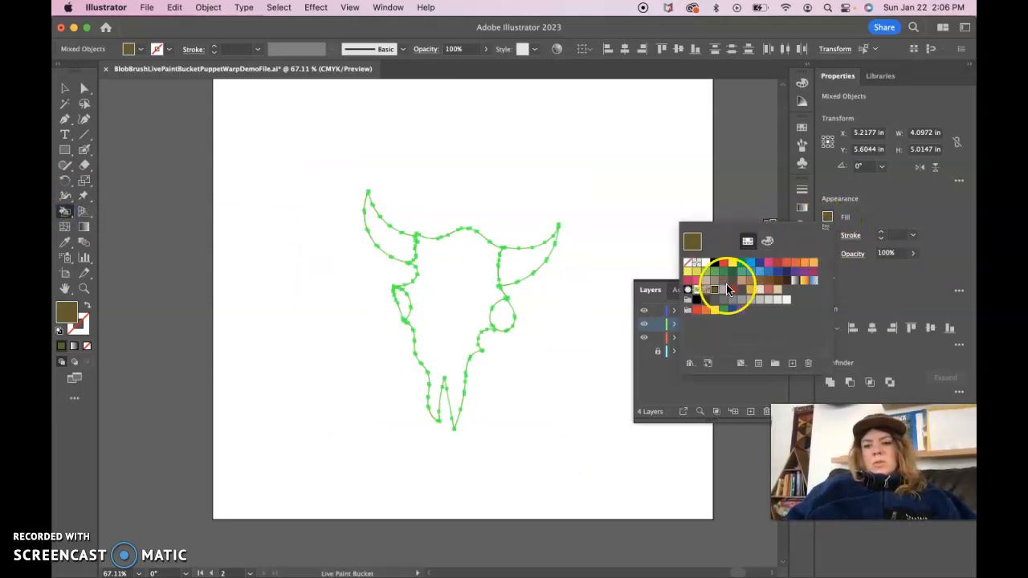
{"action": "left_click", "coordinate": [751, 291]}
{"action": "left_click", "coordinate": [757, 287]}
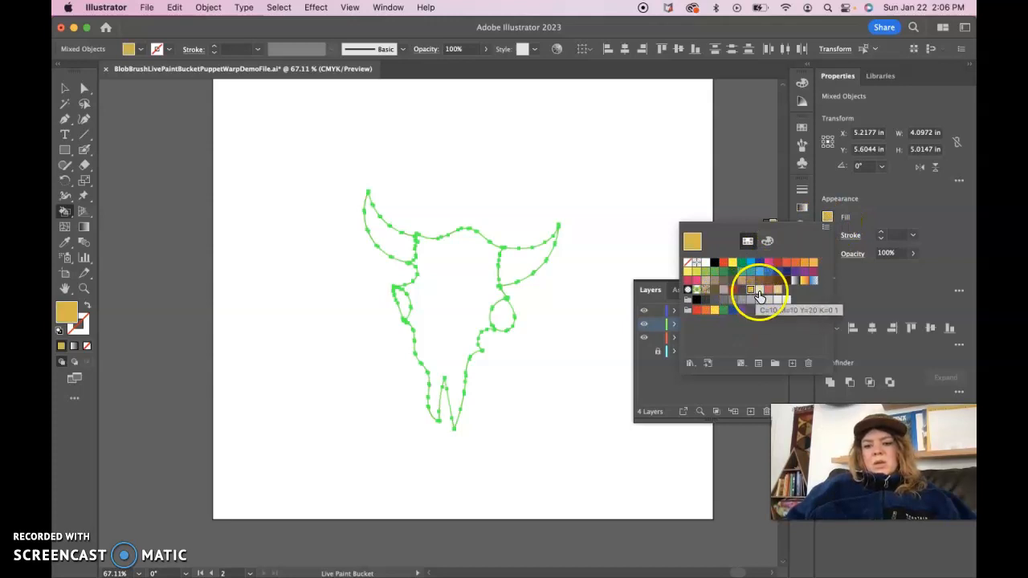
{"action": "left_click", "coordinate": [700, 241]}
{"action": "left_click", "coordinate": [485, 286]}
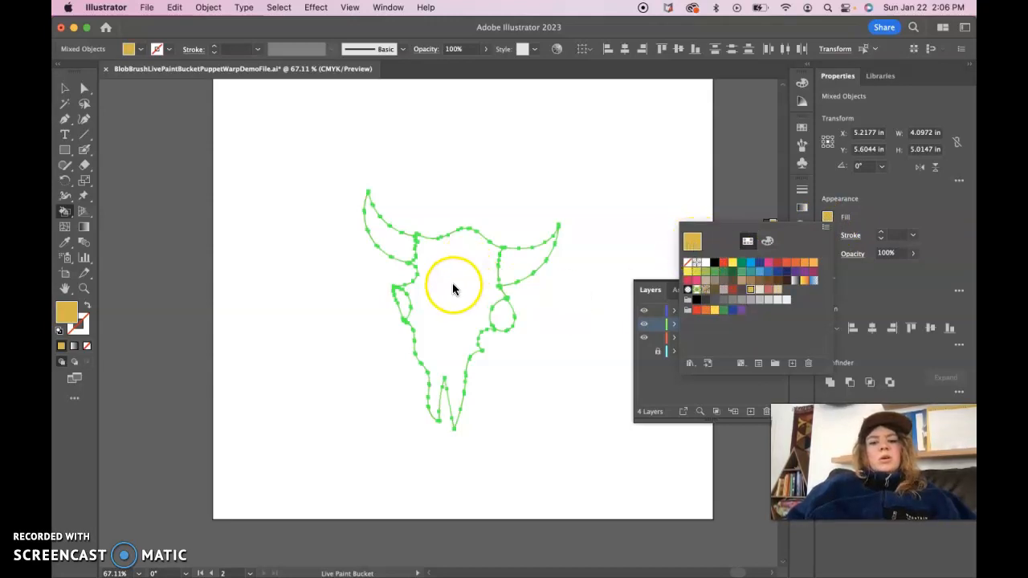
{"action": "left_click", "coordinate": [65, 210]}
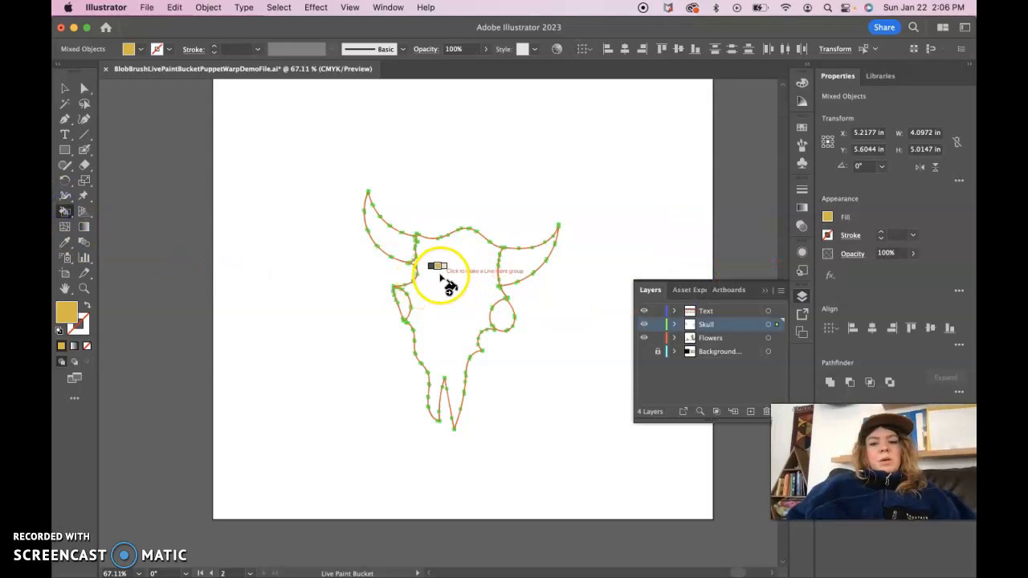
{"action": "left_click", "coordinate": [441, 277]}
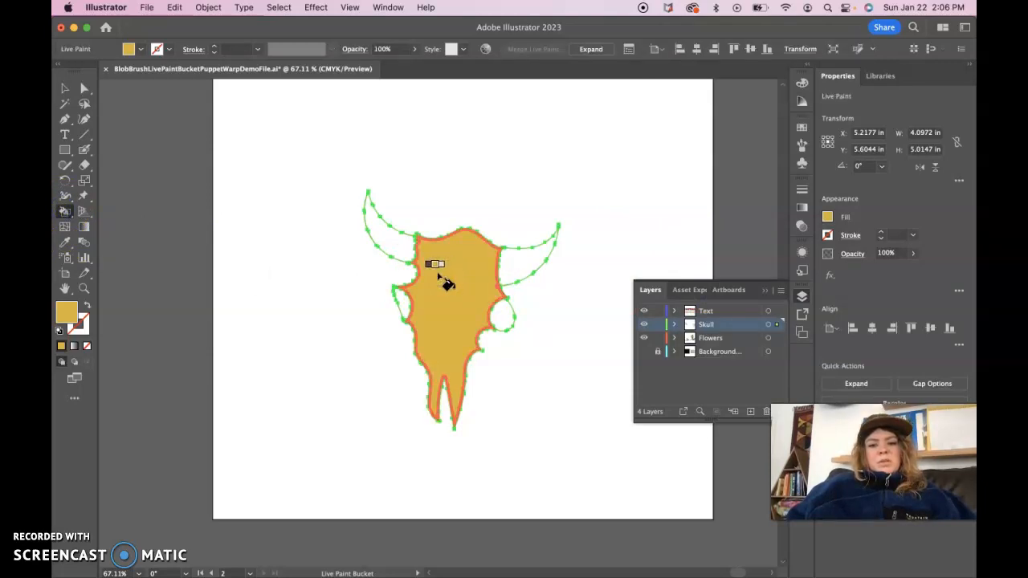
Cycle the Live Paint swatches to yellow-green and fill the skull's left horn
{"action": "key", "text": "Right"}
{"action": "key", "text": "Right"}
{"action": "key", "text": "Right"}
{"action": "key", "text": "Right"}
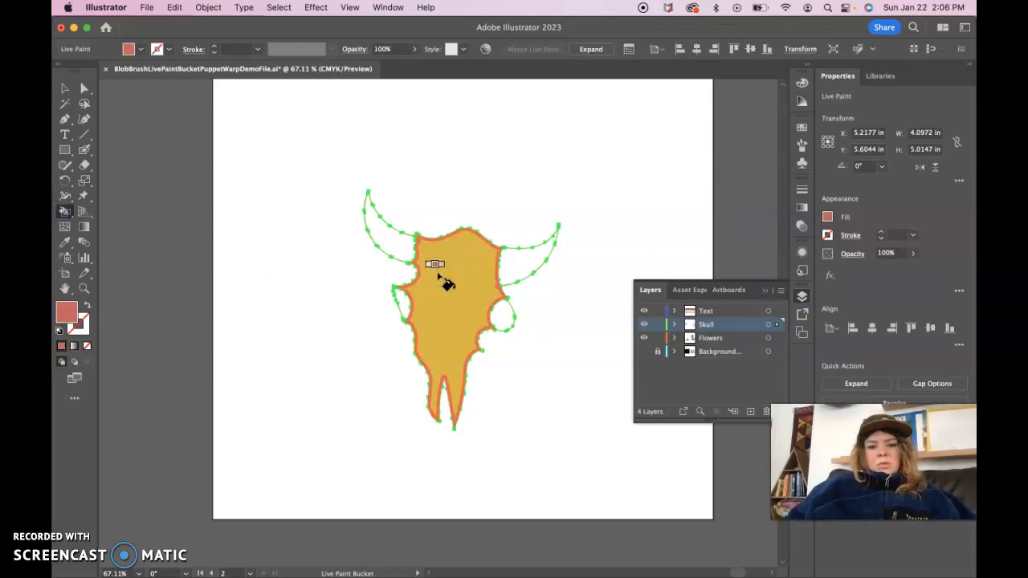
{"action": "key", "text": "Right"}
{"action": "key", "text": "Right"}
{"action": "key", "text": "Right"}
{"action": "key", "text": "Right"}
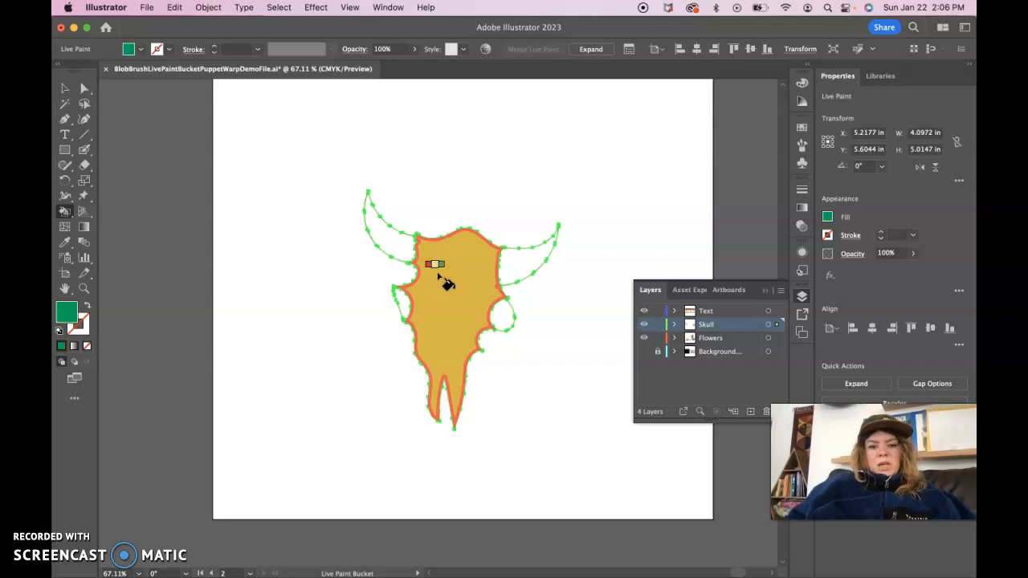
{"action": "key", "text": "Right"}
{"action": "key", "text": "Right"}
{"action": "key", "text": "Right"}
{"action": "left_click", "coordinate": [397, 242]}
Switch the Live Paint colour to light orange and fill the skull's right horn
{"action": "left_click", "coordinate": [536, 255]}
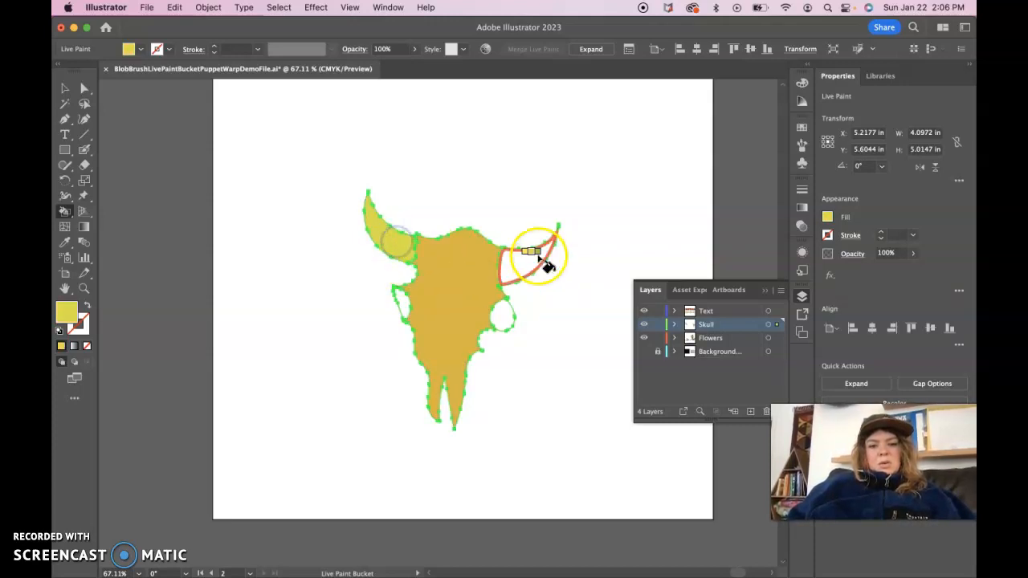
{"action": "key", "text": "Right"}
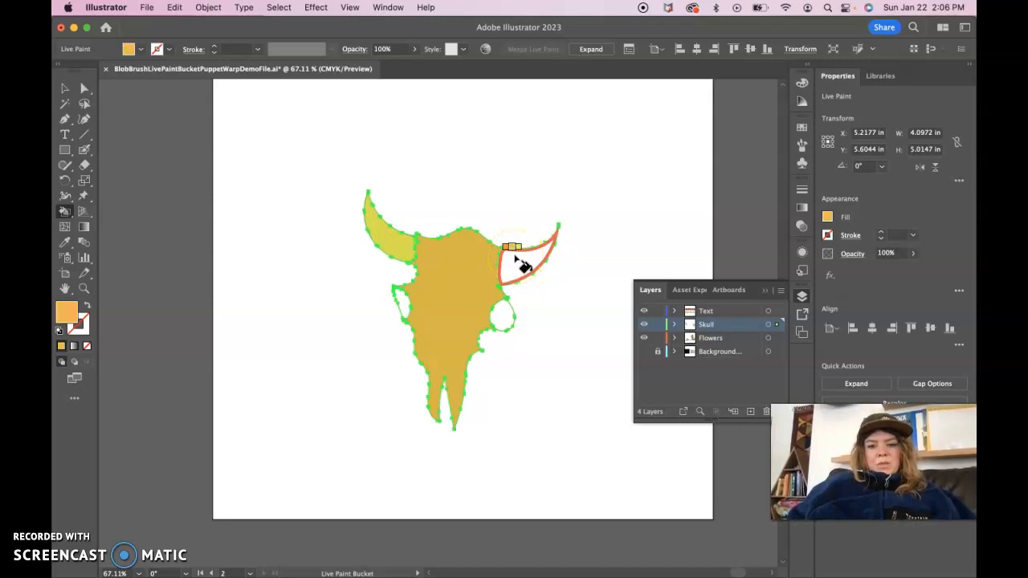
{"action": "left_click", "coordinate": [516, 257]}
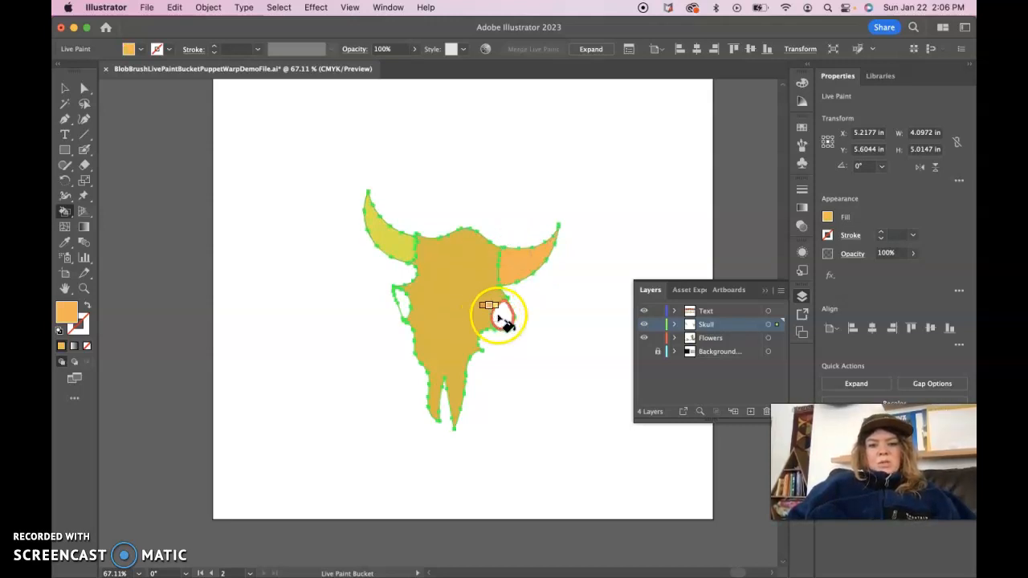
Review the available swatches, and fill the skull's right eye socket yellow-green and the left eye socket green
{"action": "left_click", "coordinate": [800, 131]}
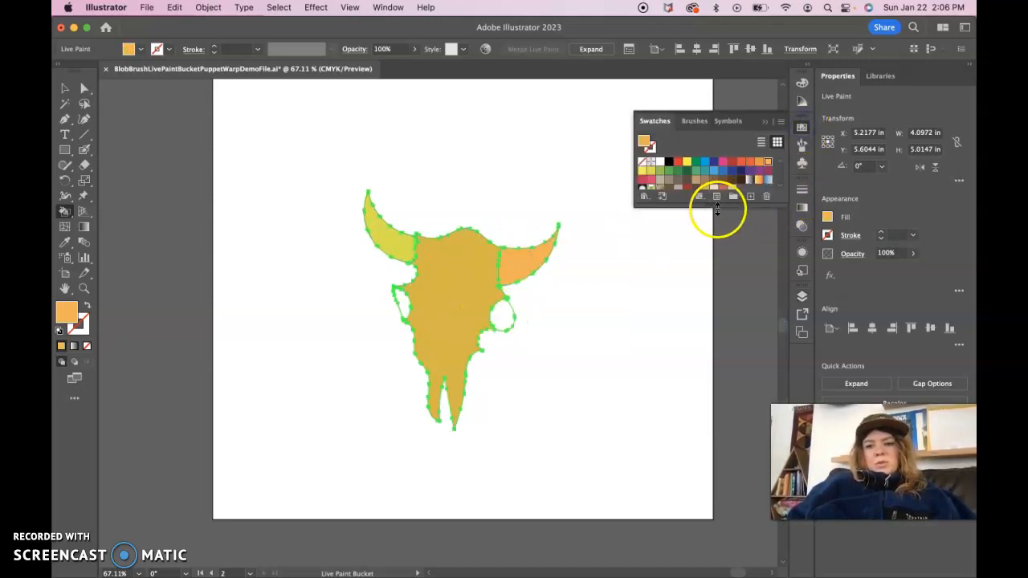
{"action": "left_click_drag", "start_coordinate": [717, 231], "coordinate": [728, 407]}
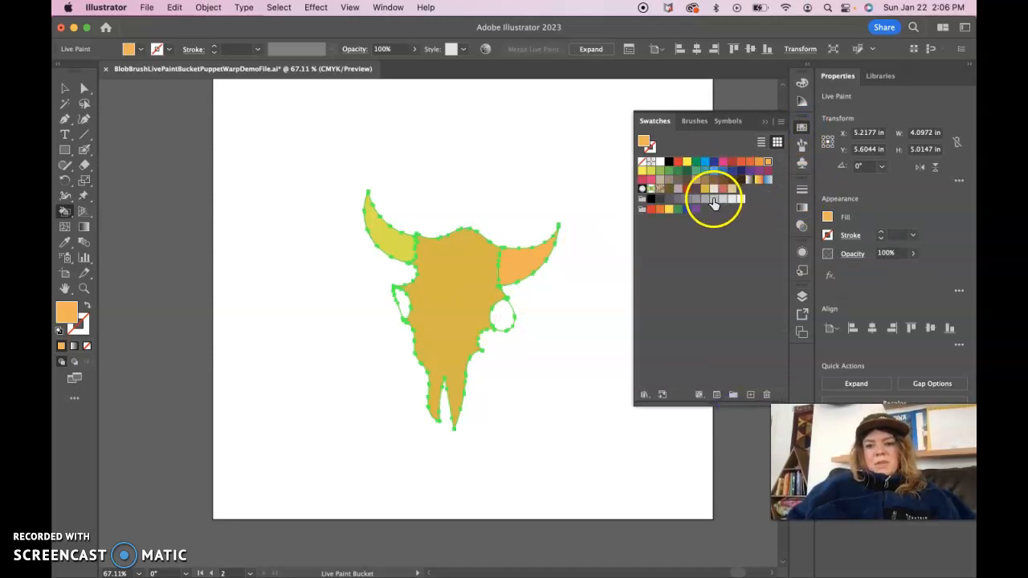
{"action": "left_click", "coordinate": [765, 120]}
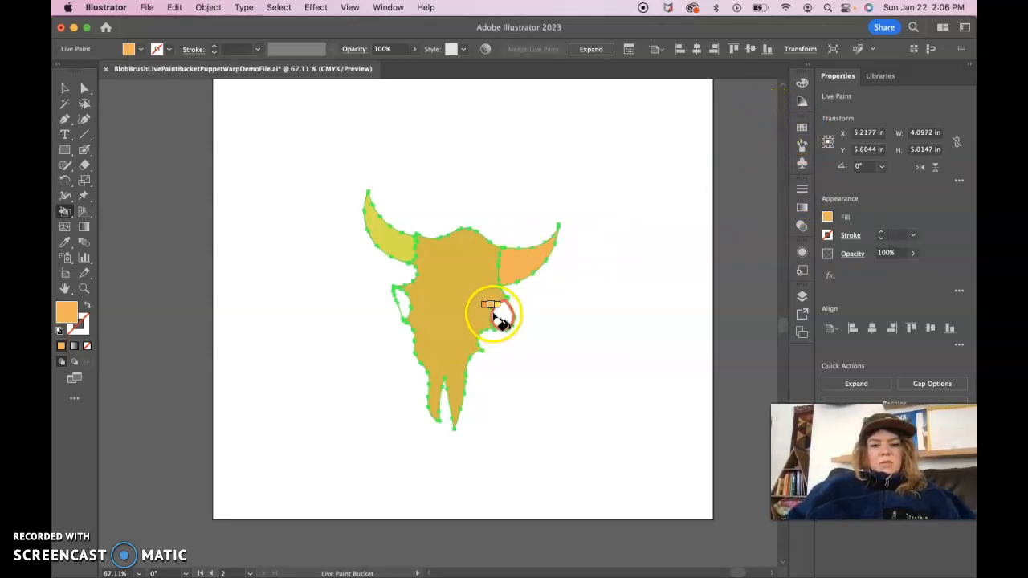
{"action": "key", "text": "Right"}
{"action": "left_click", "coordinate": [499, 317]}
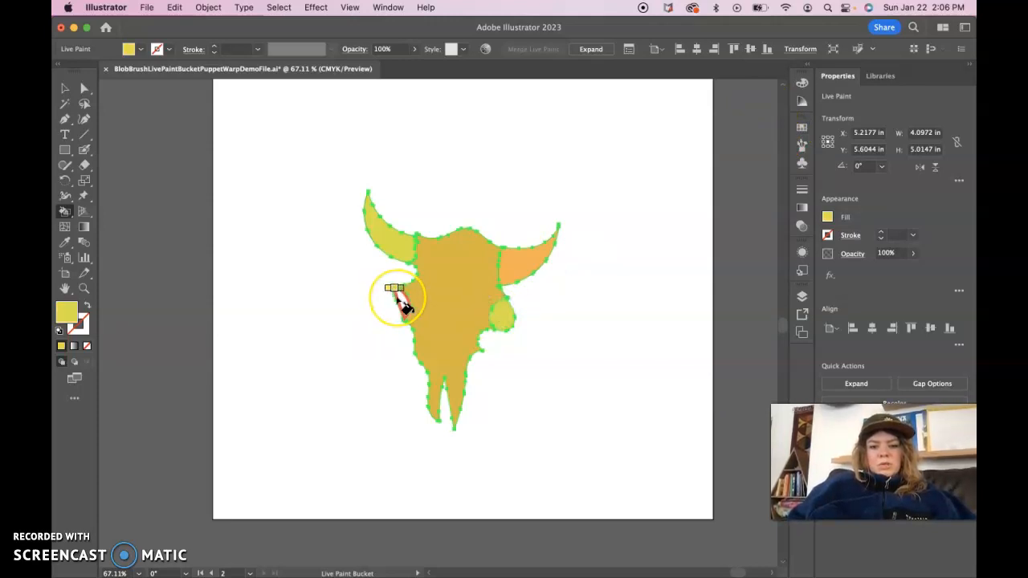
{"action": "key", "text": "Right"}
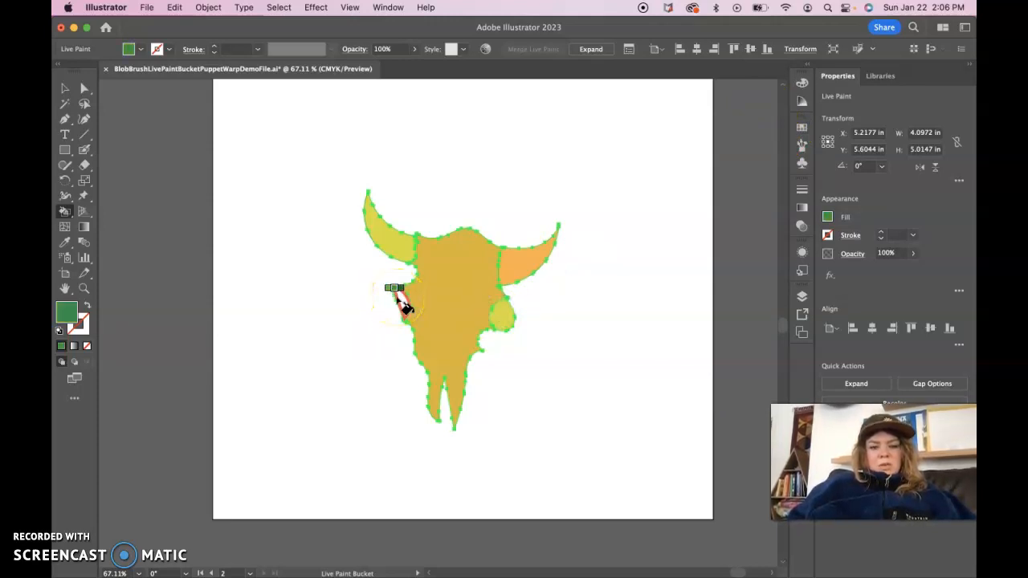
{"action": "left_click", "coordinate": [399, 299]}
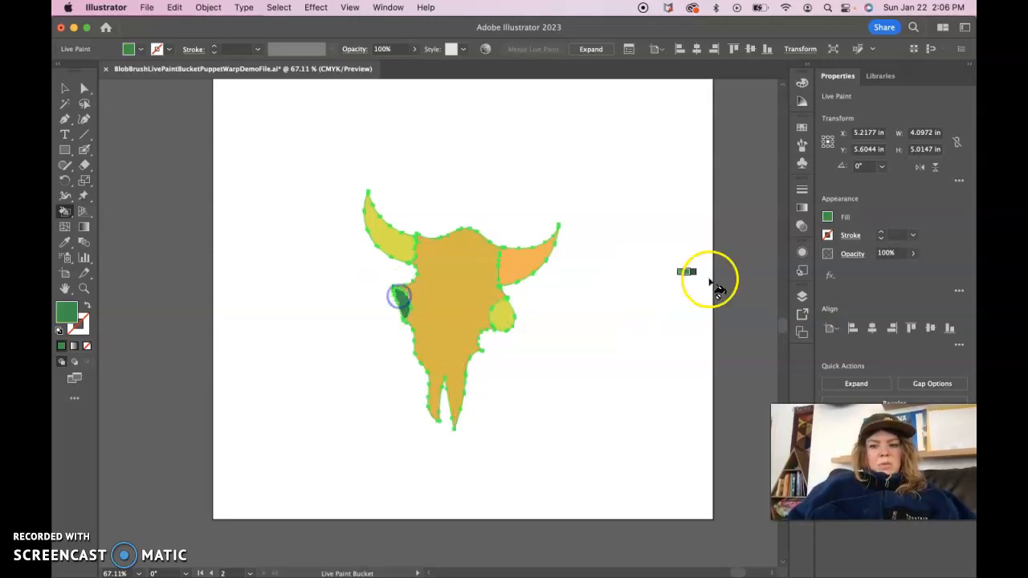
Leave the Live Paint Bucket and deselect the painted skull
{"action": "left_click", "coordinate": [828, 218]}
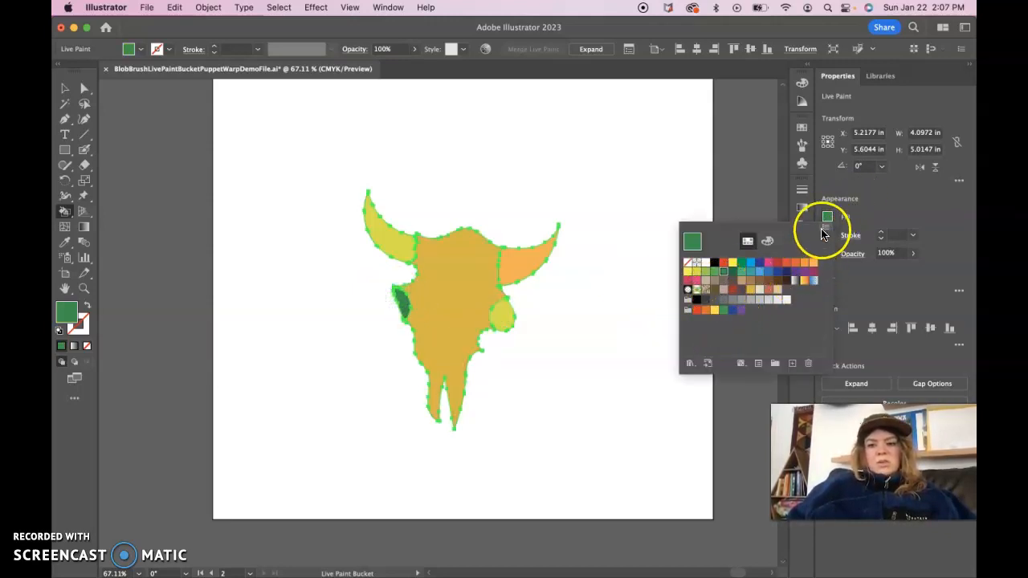
{"action": "left_click", "coordinate": [827, 217]}
{"action": "left_click", "coordinate": [65, 89]}
{"action": "left_click", "coordinate": [310, 298]}
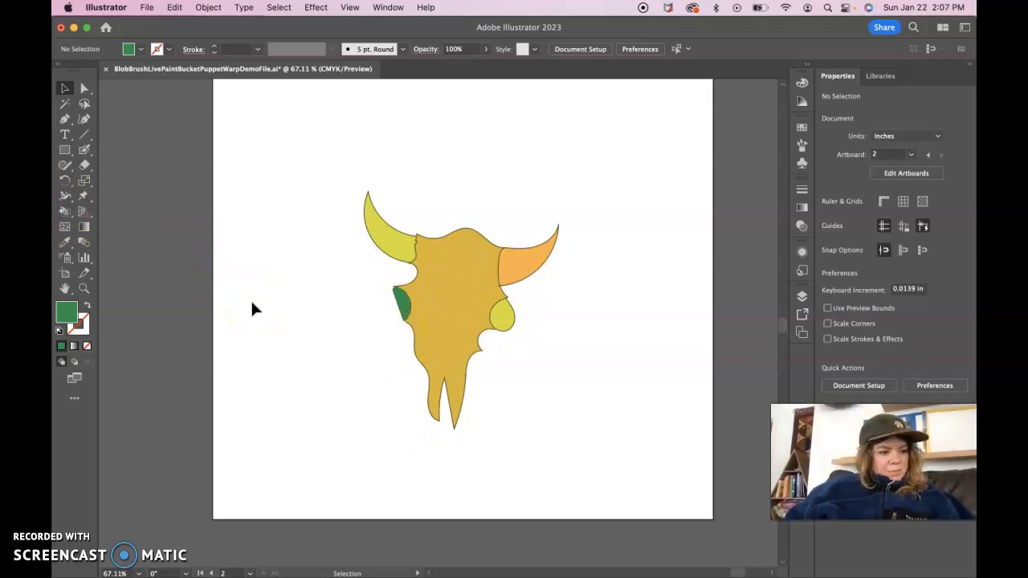
Draw three separate green circles, each about 1.27 in wide, in a row above the skull with the Ellipse tool
{"action": "left_click", "coordinate": [66, 151]}
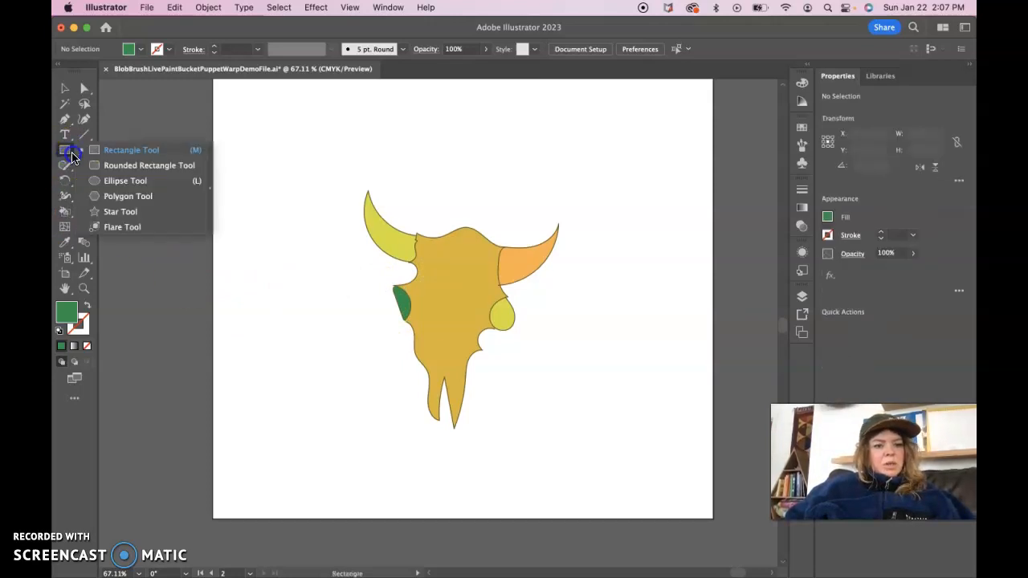
{"action": "left_click", "coordinate": [108, 180]}
{"action": "left_click_drag", "start_coordinate": [257, 120], "coordinate": [312, 167]}
{"action": "left_click_drag", "start_coordinate": [325, 132], "coordinate": [387, 183]}
{"action": "left_click_drag", "start_coordinate": [414, 139], "coordinate": [477, 193]}
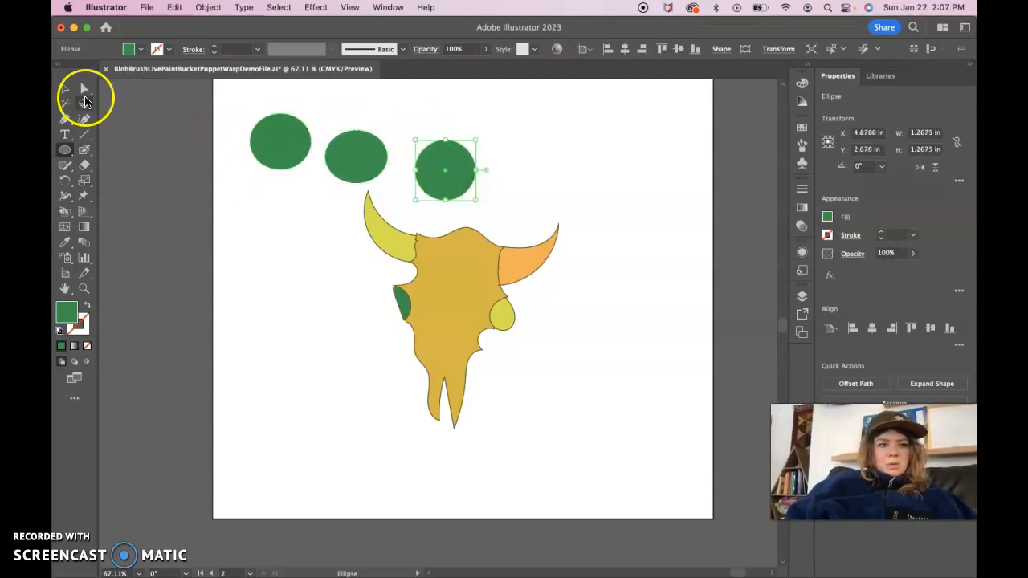
Select each of the three circles individually to check that they are separate objects, and clear the selection
{"action": "left_click", "coordinate": [65, 89]}
{"action": "left_click", "coordinate": [266, 160]}
{"action": "left_click", "coordinate": [340, 157]}
{"action": "left_click", "coordinate": [457, 166]}
{"action": "left_click", "coordinate": [302, 268]}
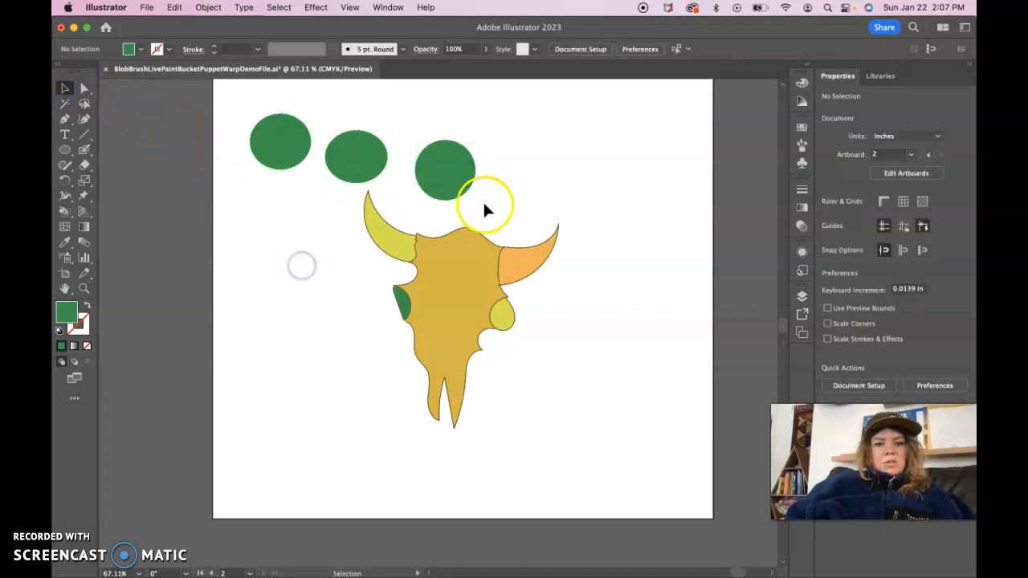
Fill the rightmost of the three circles with orange
{"action": "left_click", "coordinate": [448, 172]}
{"action": "left_click", "coordinate": [827, 217]}
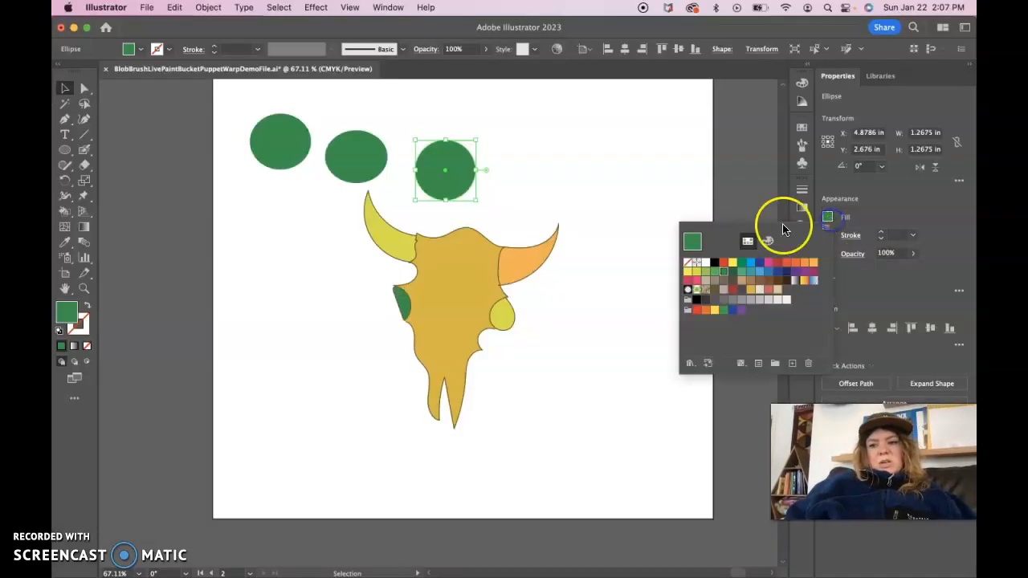
{"action": "left_click", "coordinate": [795, 262]}
{"action": "left_click", "coordinate": [390, 178]}
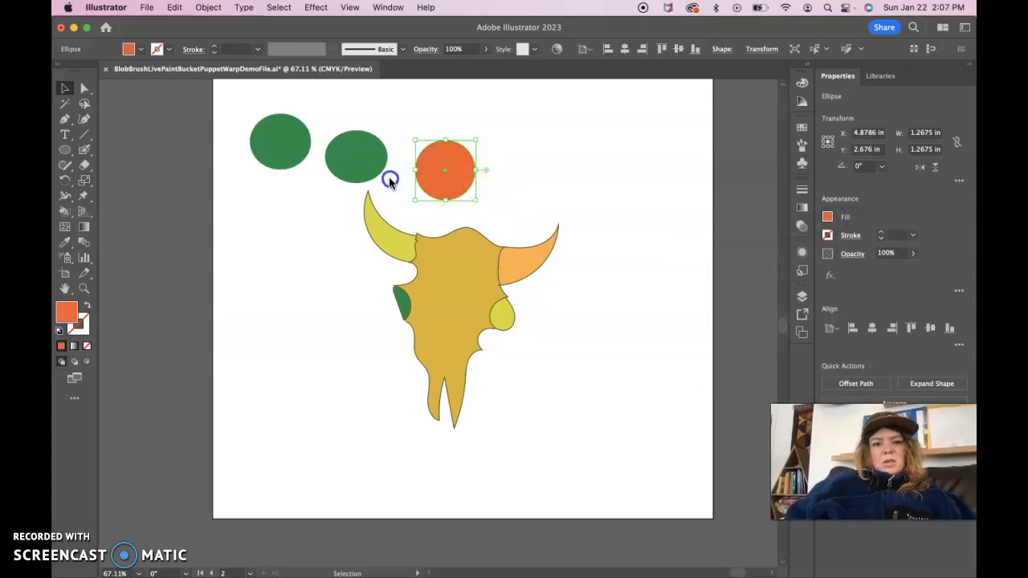
Move the two outer circles to overlap the middle one and fill the left circle with yellow
{"action": "left_click_drag", "start_coordinate": [451, 180], "coordinate": [397, 165]}
{"action": "left_click_drag", "start_coordinate": [270, 153], "coordinate": [313, 173]}
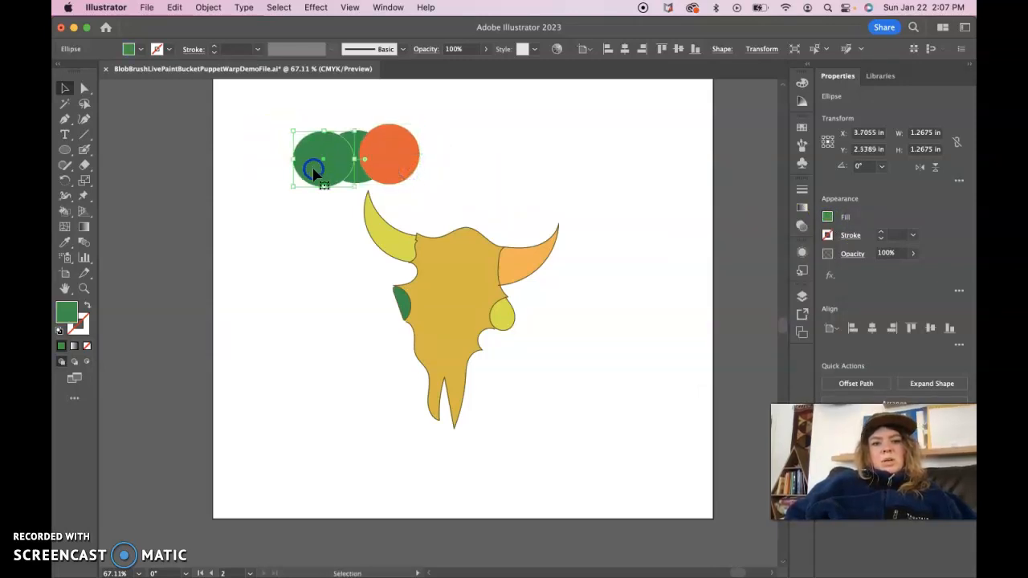
{"action": "left_click", "coordinate": [827, 217]}
{"action": "left_click", "coordinate": [732, 263]}
{"action": "left_click", "coordinate": [558, 171]}
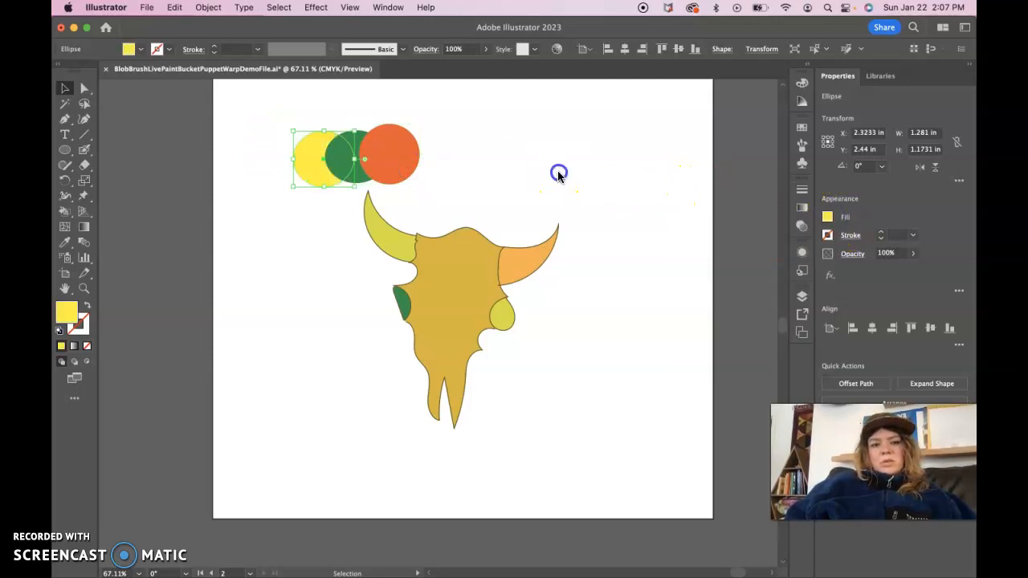
Turn the three circles into a Live Paint group and fill the left overlap blue and the right overlap pink
{"action": "left_click_drag", "start_coordinate": [287, 114], "coordinate": [457, 166]}
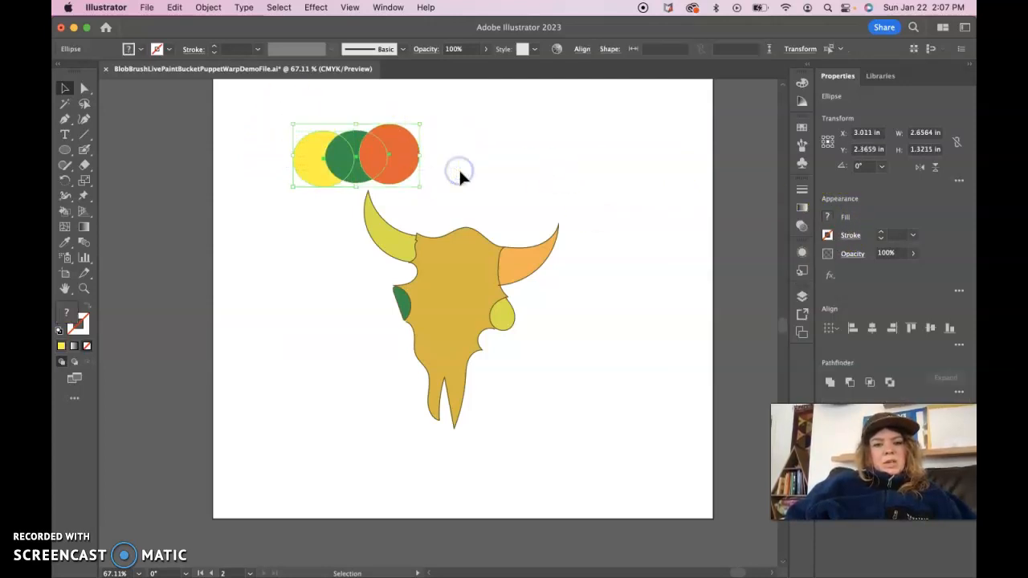
{"action": "left_click", "coordinate": [65, 211]}
{"action": "left_click", "coordinate": [346, 170]}
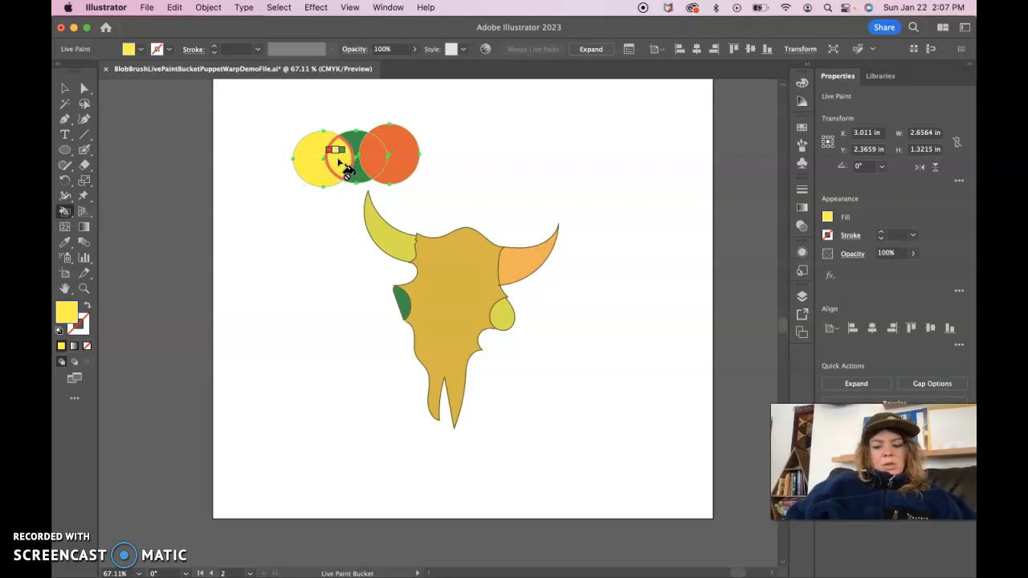
{"action": "key", "text": "Right"}
{"action": "left_click", "coordinate": [339, 157]}
{"action": "key", "text": "Right"}
{"action": "key", "text": "Right"}
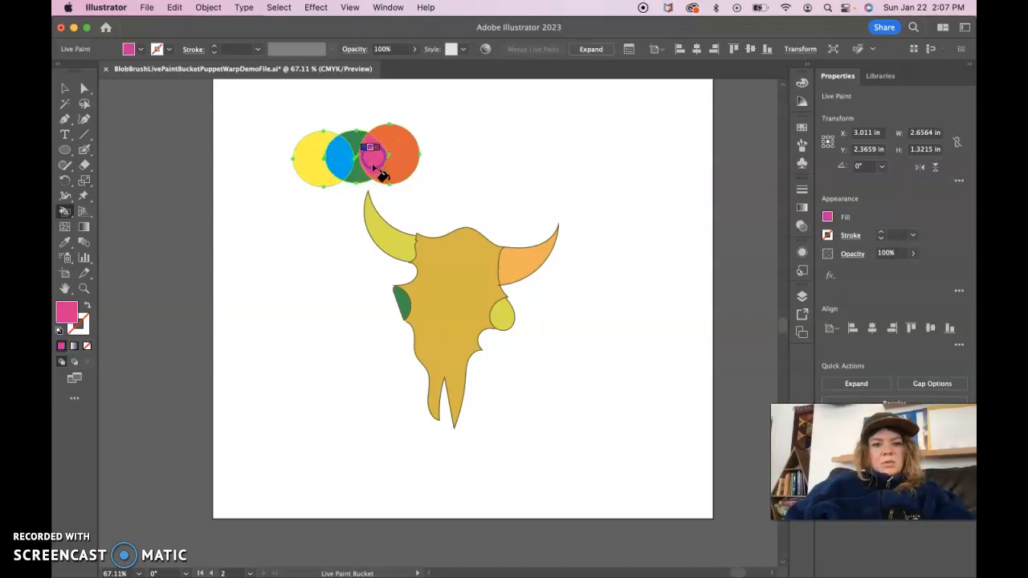
Move the painted circle group to the artboard's upper-left corner and deselect it
{"action": "left_click", "coordinate": [66, 88]}
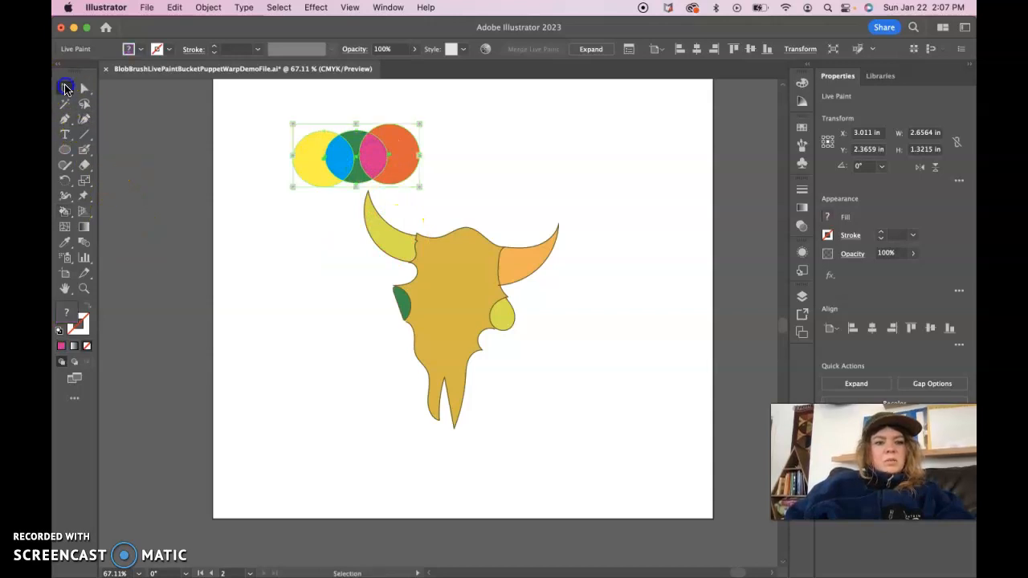
{"action": "left_click", "coordinate": [270, 279]}
{"action": "left_click_drag", "start_coordinate": [278, 126], "coordinate": [346, 137]}
{"action": "left_click", "coordinate": [442, 166]}
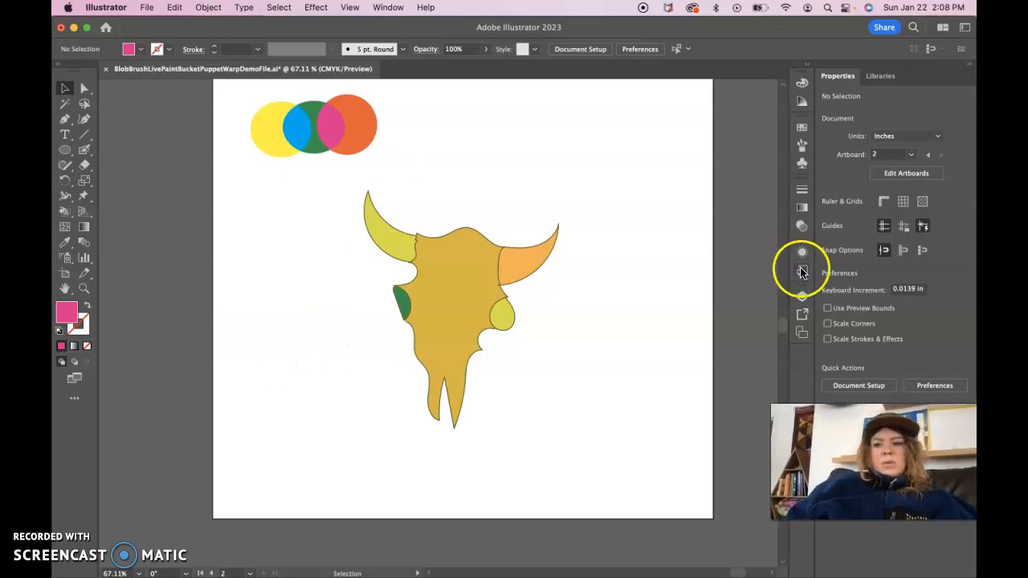
Show the Background layer and trace the upper leaf of the sketch's left branch in pink with the Blob Brush
{"action": "left_click", "coordinate": [802, 297]}
{"action": "left_click", "coordinate": [643, 350]}
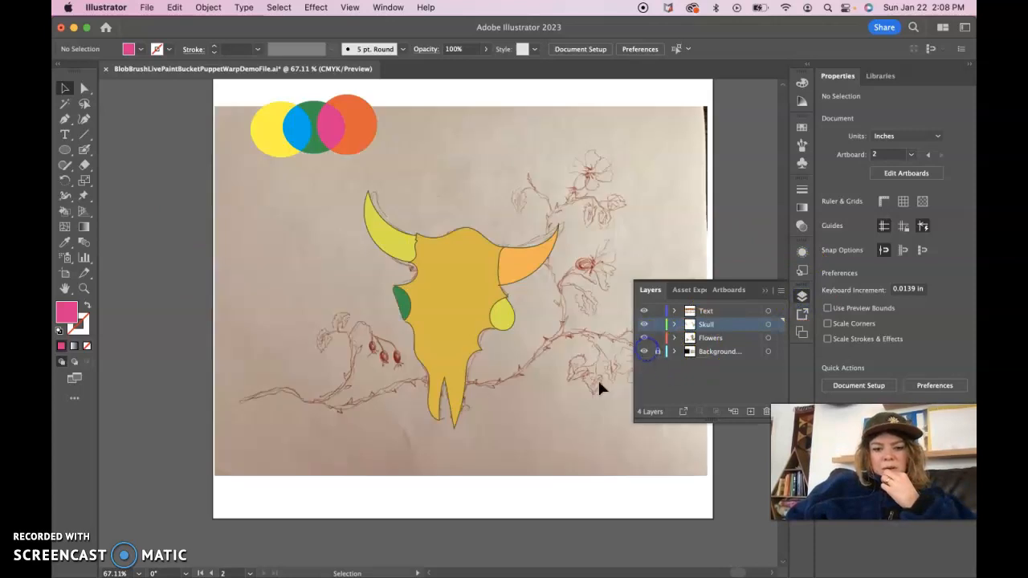
{"action": "left_click", "coordinate": [84, 149]}
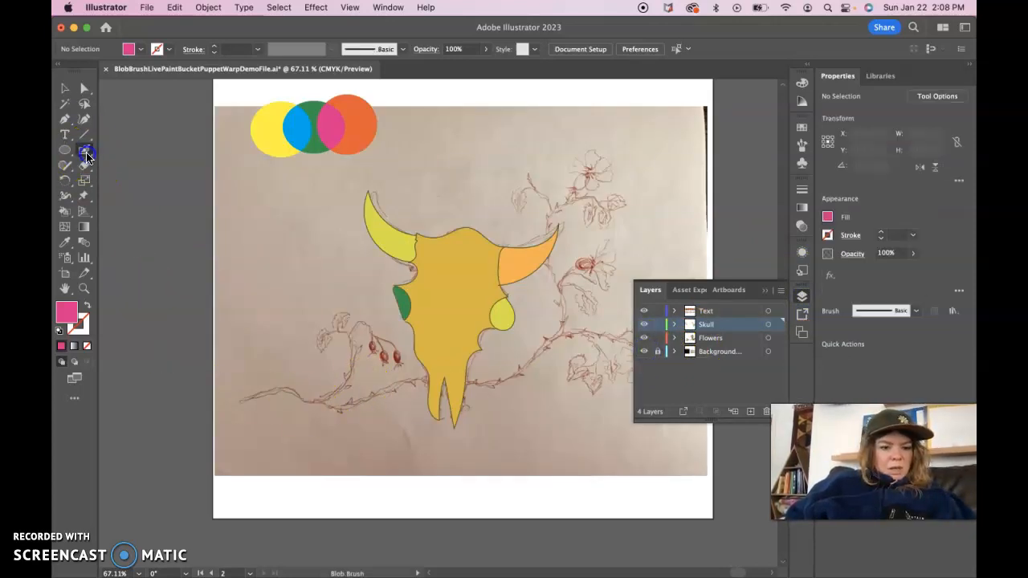
{"action": "key", "text": "super+equal"}
{"action": "key", "text": "super+equal"}
{"action": "key", "text": "super+equal"}
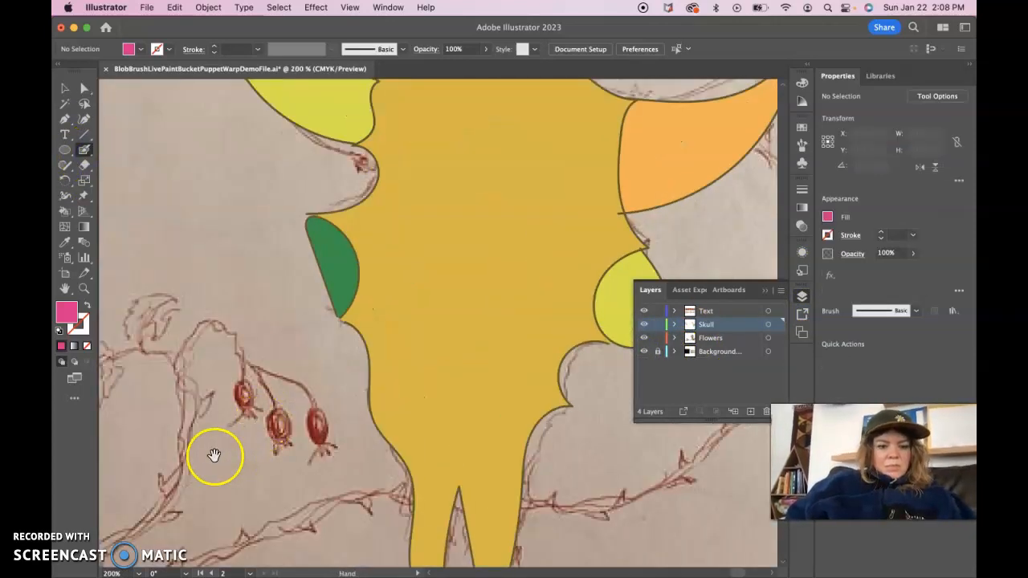
{"action": "left_click_drag", "start_coordinate": [214, 455], "coordinate": [507, 448]}
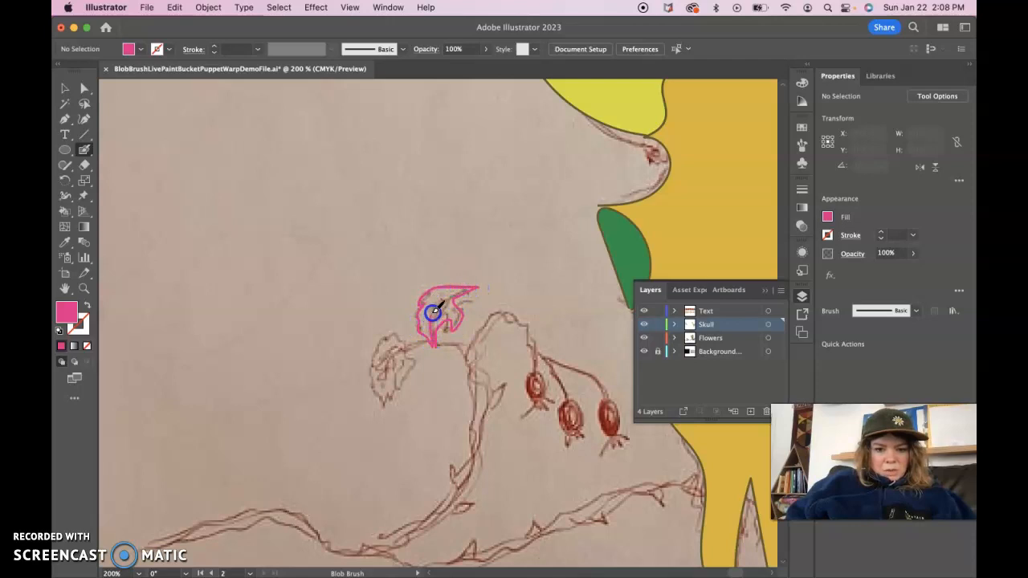
{"action": "key", "text": "shift+x"}
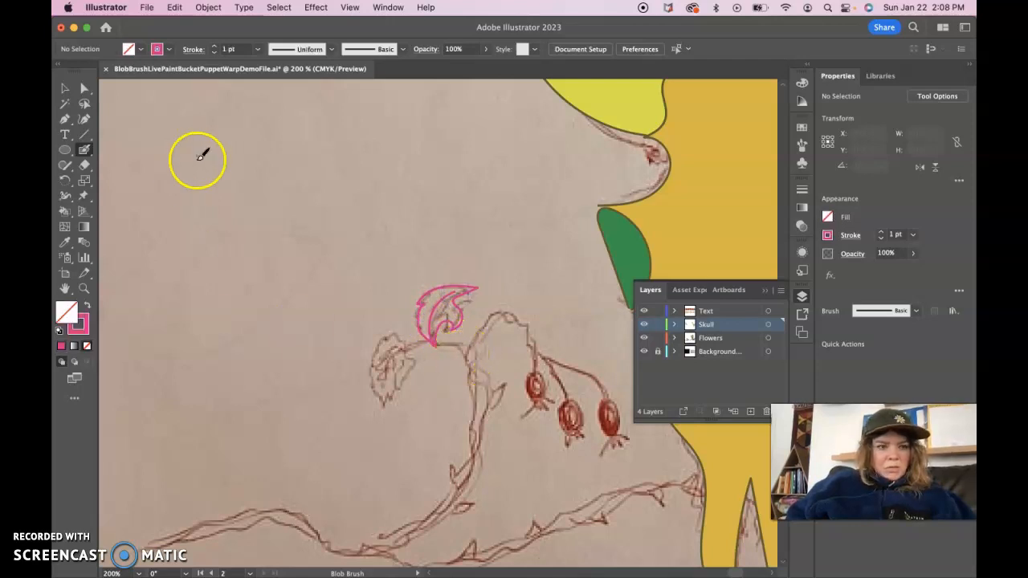
Turn the traced pink leaf into a Live Paint group, filling its left part red and its right part orange, and deselect it
{"action": "left_click", "coordinate": [64, 88]}
{"action": "left_click", "coordinate": [450, 309]}
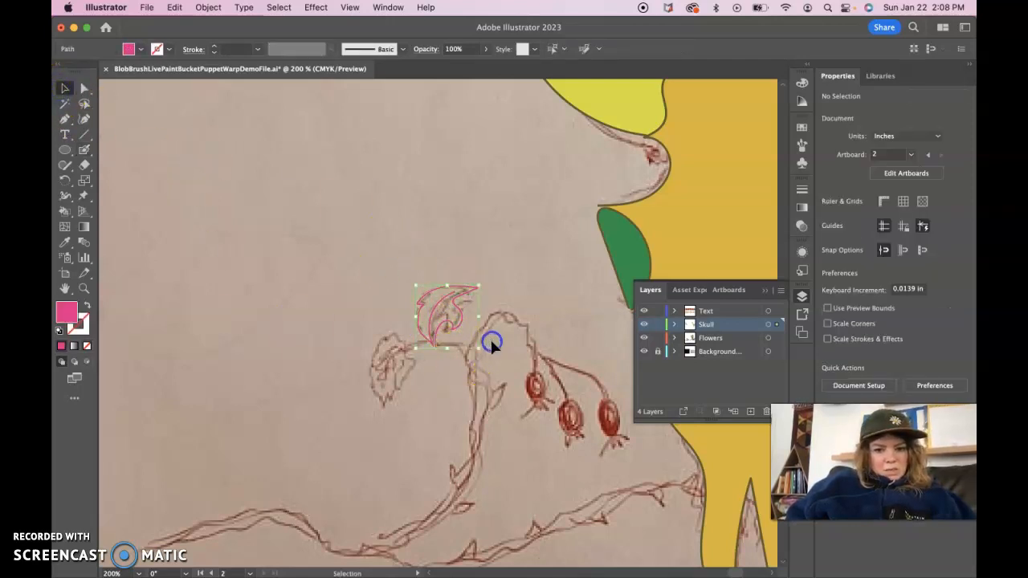
{"action": "left_click", "coordinate": [65, 211]}
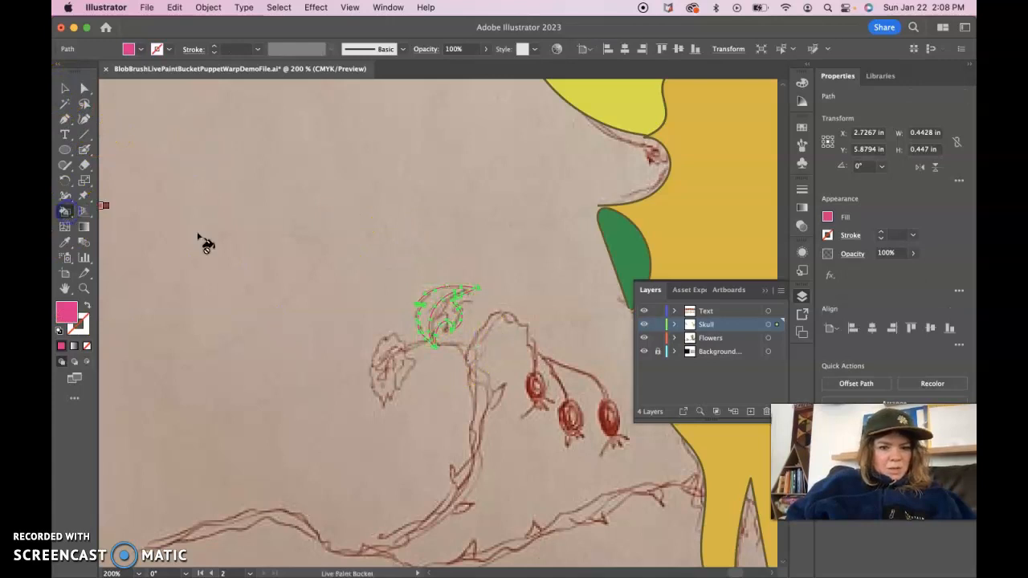
{"action": "left_click", "coordinate": [431, 309]}
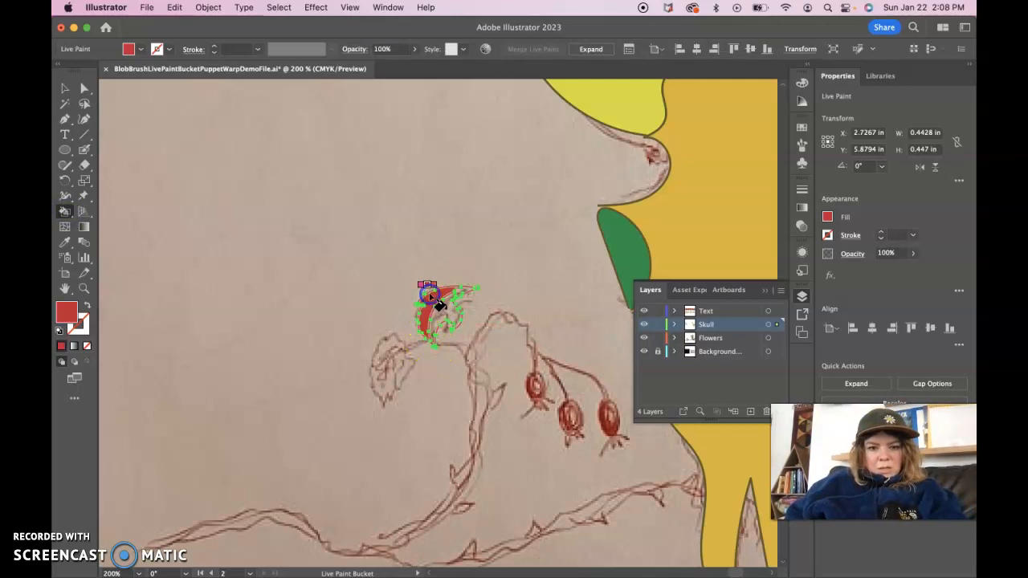
{"action": "key", "text": "Right"}
{"action": "left_click", "coordinate": [449, 314]}
{"action": "left_click", "coordinate": [65, 88]}
{"action": "left_click", "coordinate": [221, 203]}
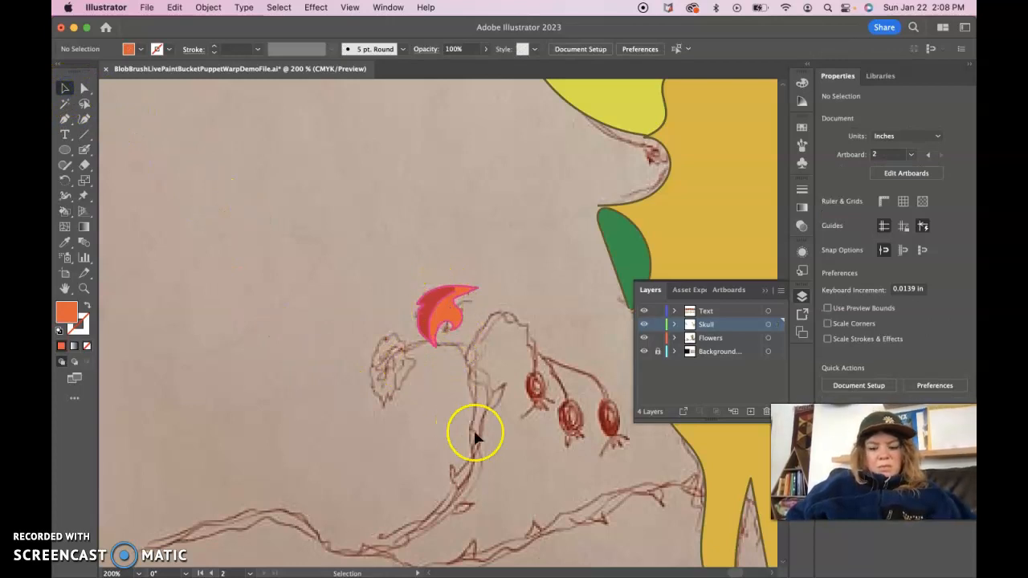
Examine the finished Montana poster on the first artboard, including how its skull artwork is grouped
{"action": "key", "text": "super+minus"}
{"action": "key", "text": "super+minus"}
{"action": "key", "text": "super+minus"}
{"action": "scroll", "coordinate": [469, 413], "scroll_direction": "right", "scroll_amount": 3}
{"action": "scroll", "coordinate": [469, 414], "scroll_direction": "down", "scroll_amount": 1}
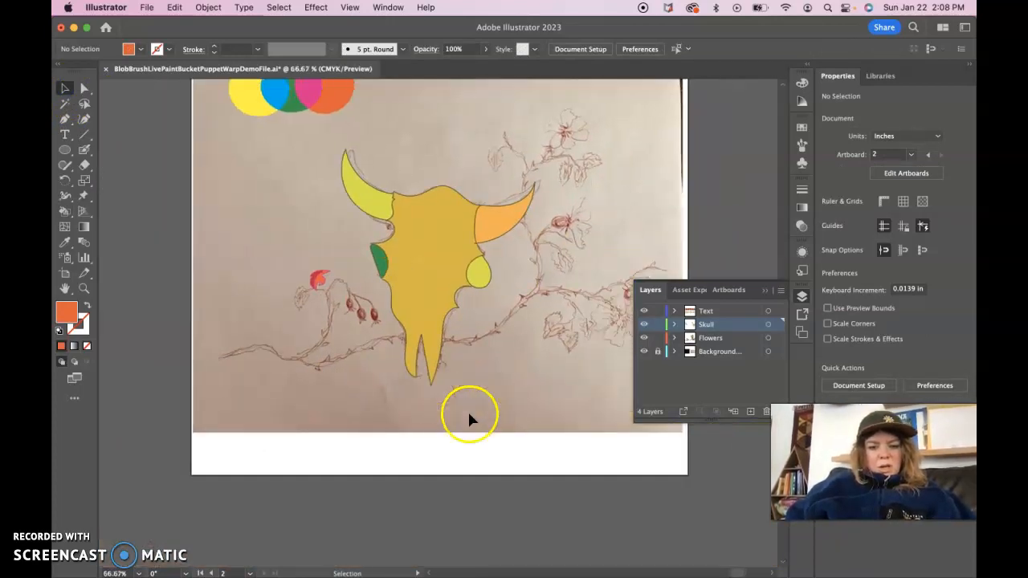
{"action": "scroll", "coordinate": [469, 414], "scroll_direction": "right", "scroll_amount": 1}
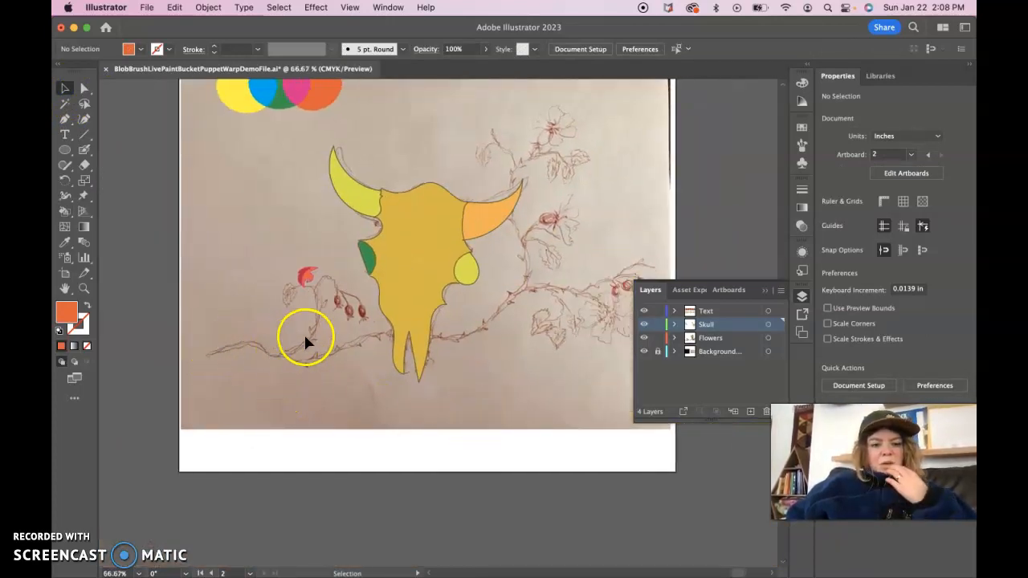
{"action": "scroll", "coordinate": [261, 348], "scroll_direction": "left", "scroll_amount": 15}
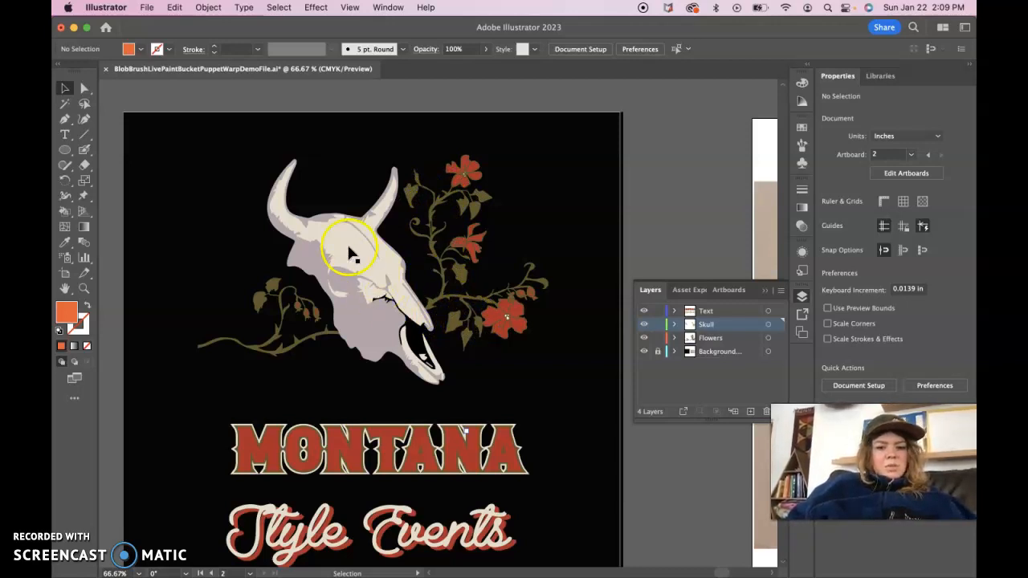
{"action": "left_click", "coordinate": [377, 332]}
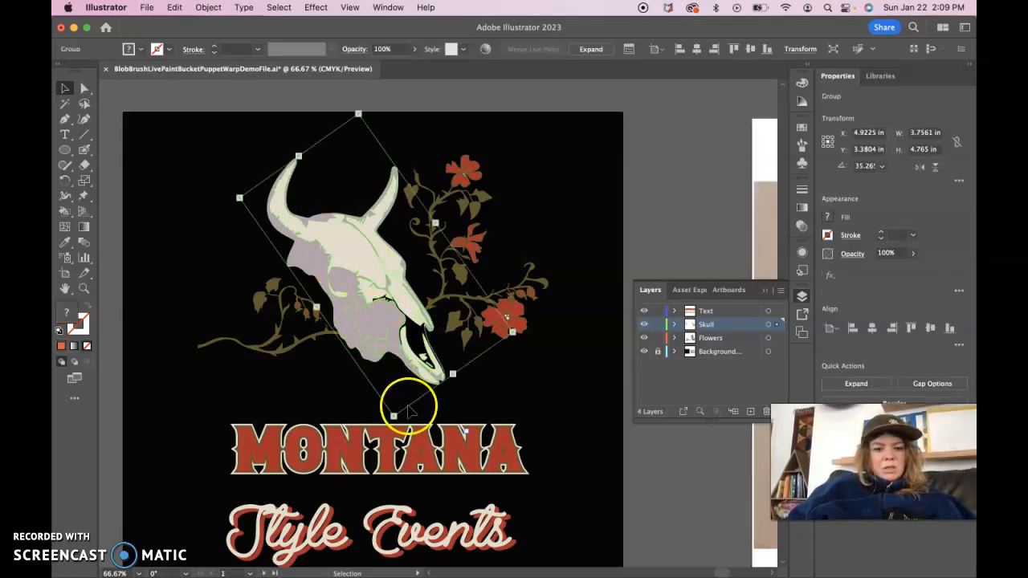
{"action": "scroll", "coordinate": [402, 405], "scroll_direction": "down", "scroll_amount": 1}
{"action": "left_click", "coordinate": [730, 237]}
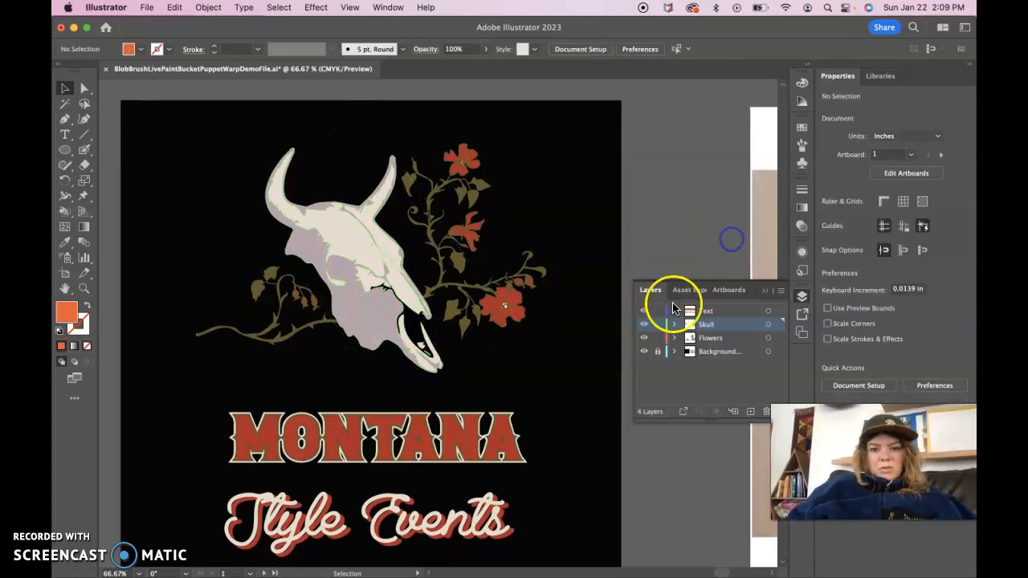
{"action": "left_click", "coordinate": [768, 291]}
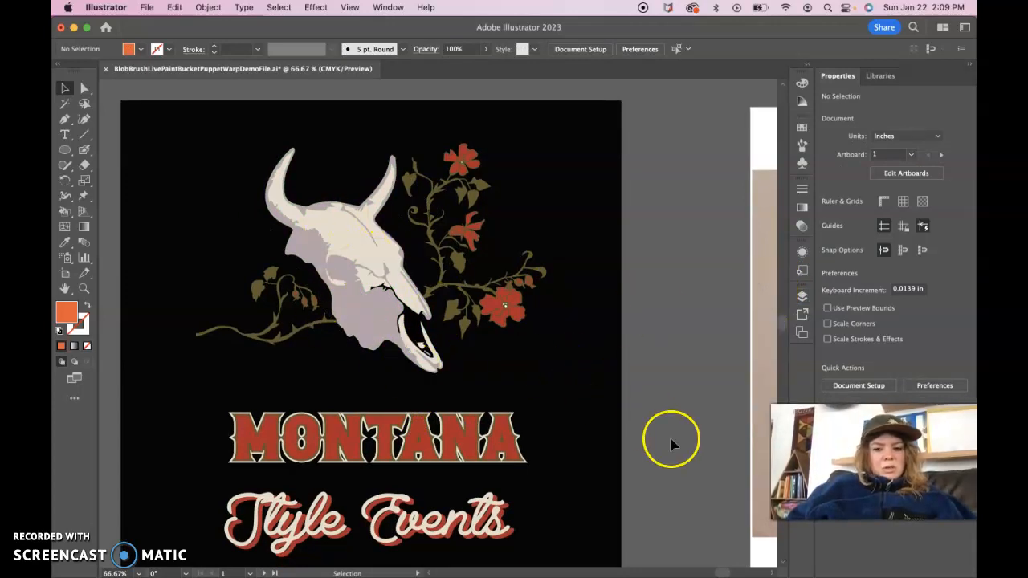
{"action": "scroll", "coordinate": [669, 439], "scroll_direction": "down", "scroll_amount": 2}
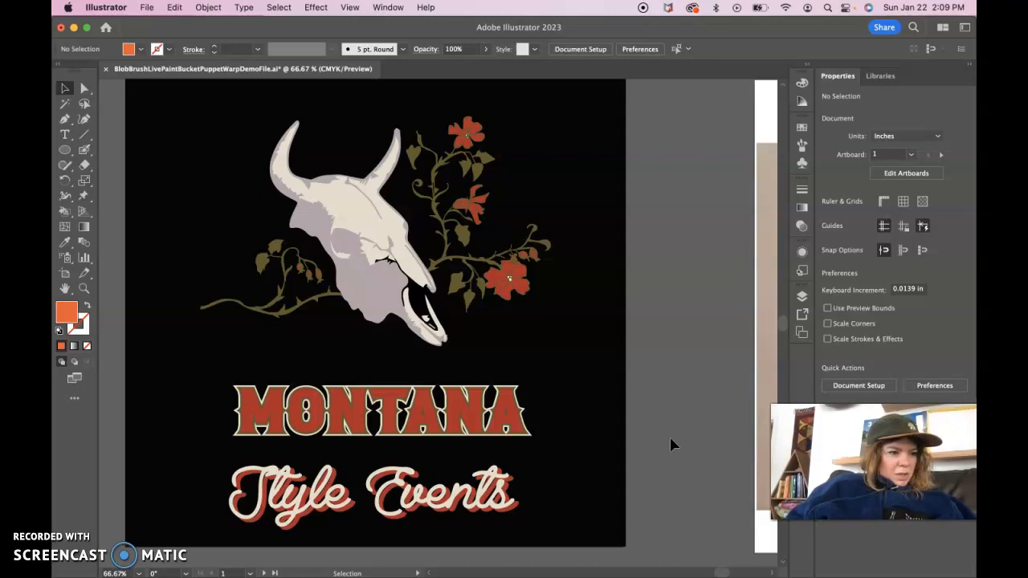
Copy the "Style Events" lettering from the finished poster and place the copy below the skull on the second artboard
{"action": "scroll", "coordinate": [672, 443], "scroll_direction": "down", "scroll_amount": 3}
{"action": "left_click", "coordinate": [462, 452]}
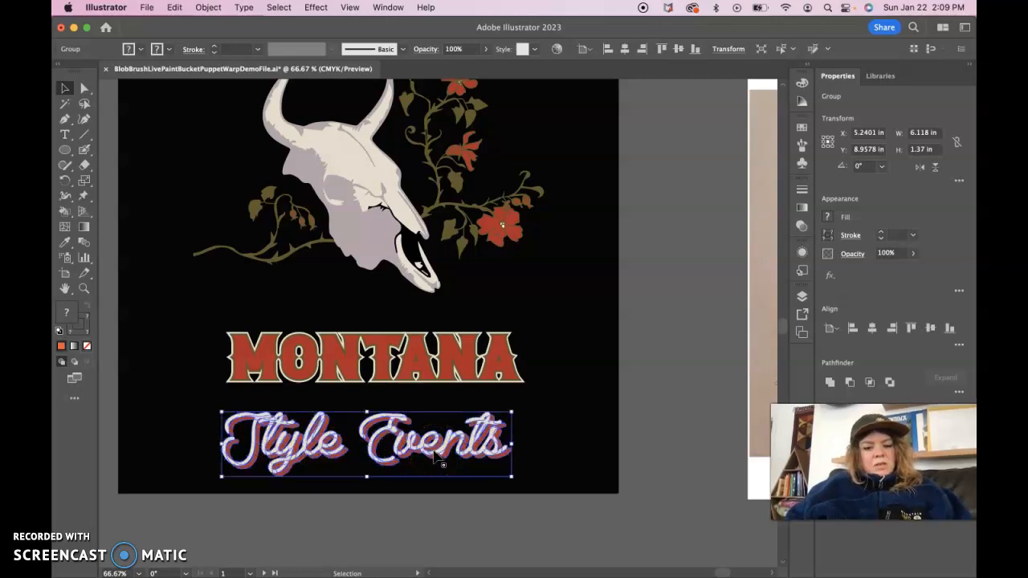
{"action": "scroll", "coordinate": [650, 455], "scroll_direction": "right", "scroll_amount": 15}
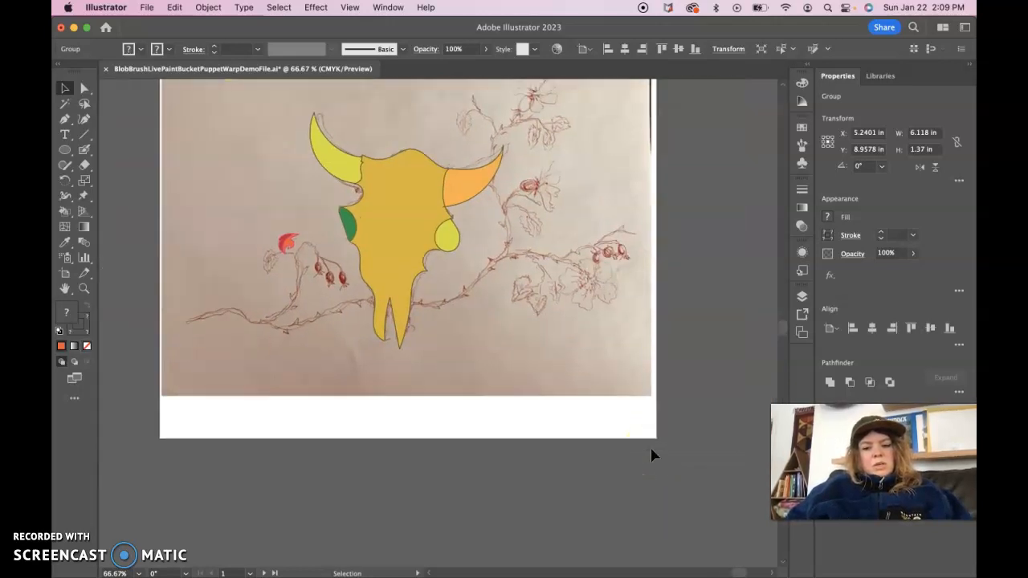
{"action": "key", "text": "super+v"}
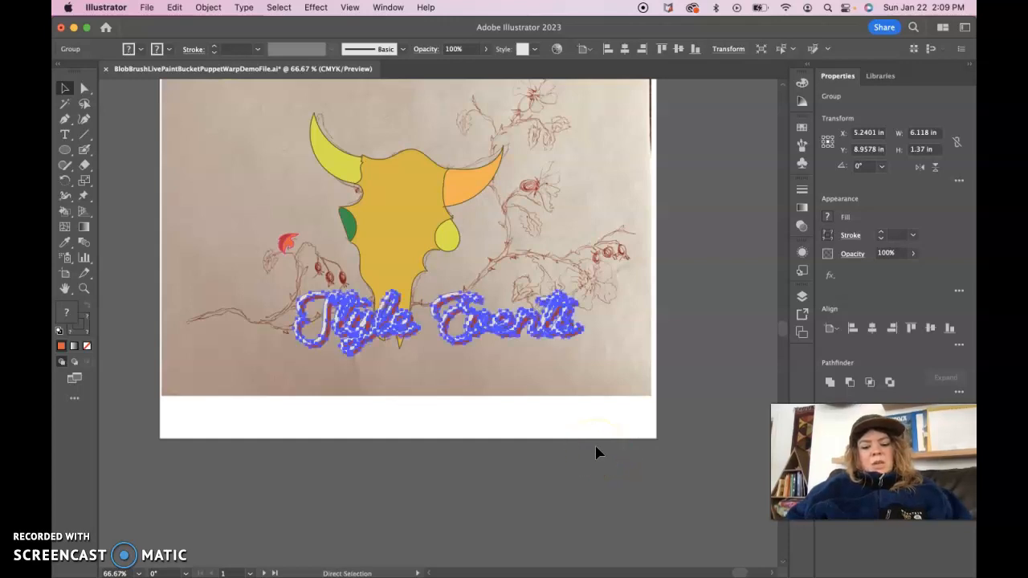
{"action": "left_click_drag", "start_coordinate": [537, 346], "coordinate": [473, 400]}
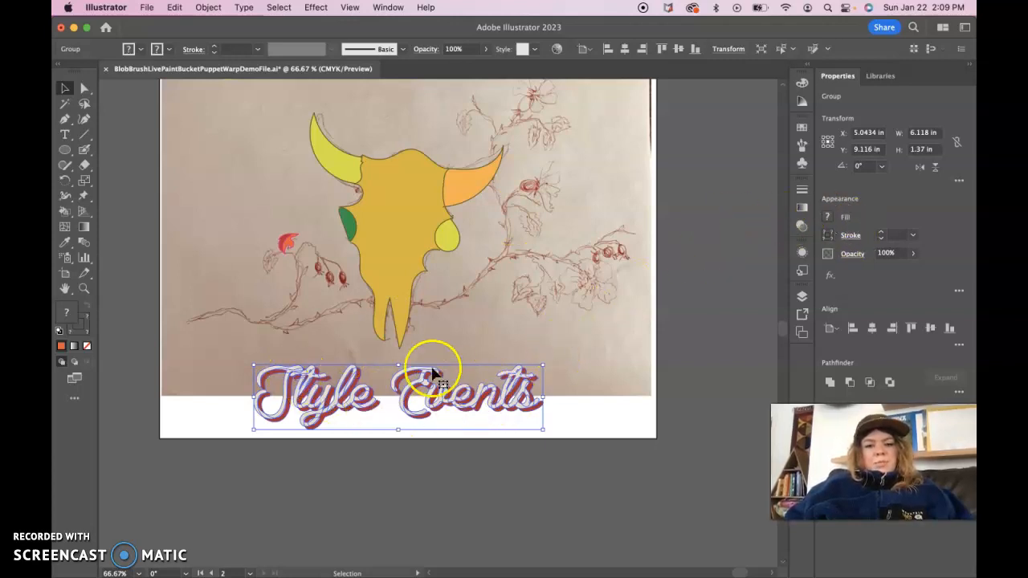
Hide the Background layer and activate Puppet Warp on the copied "Style Events" lettering
{"action": "left_click", "coordinate": [801, 296]}
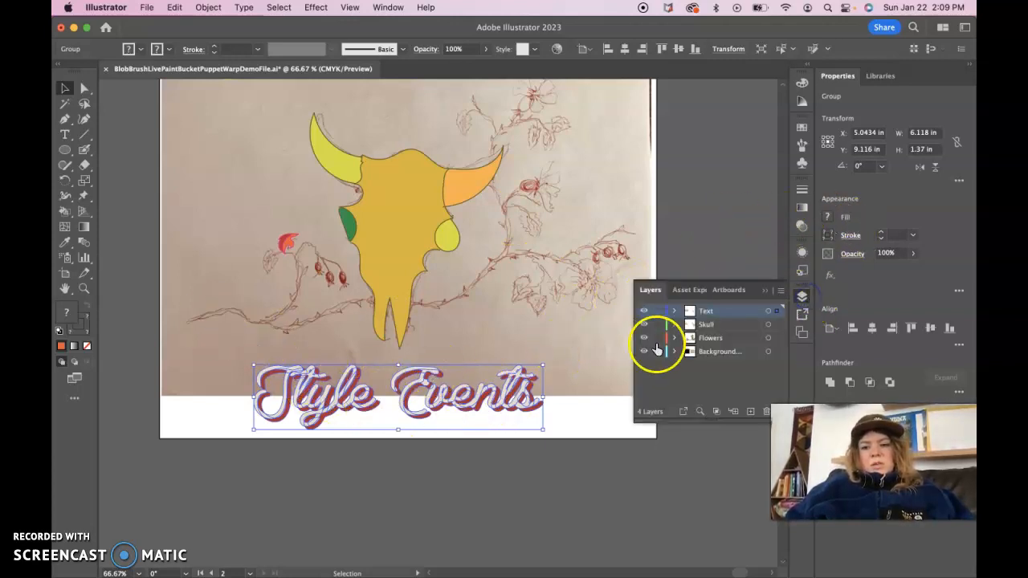
{"action": "left_click", "coordinate": [643, 351]}
{"action": "left_click", "coordinate": [764, 290]}
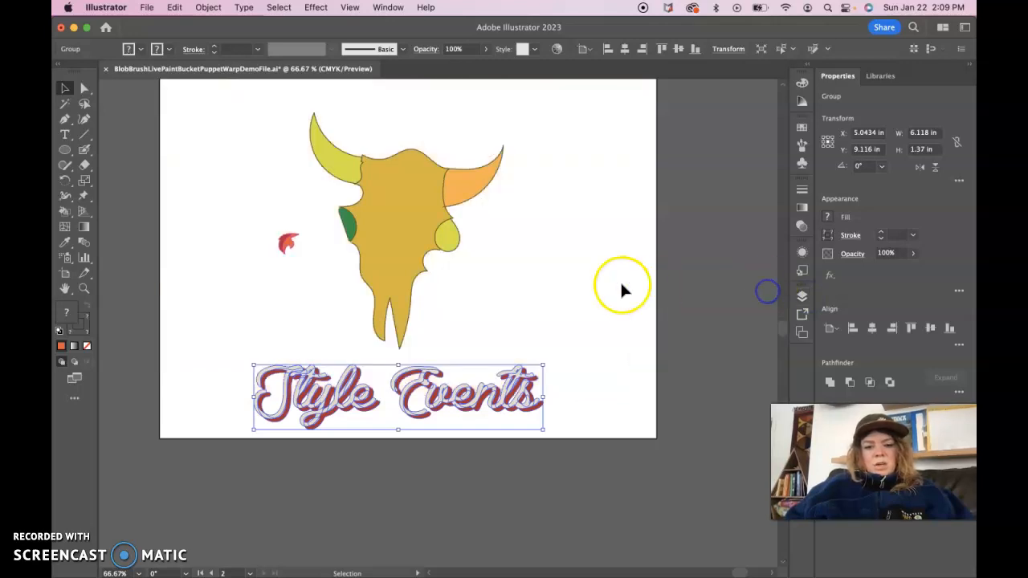
{"action": "left_click", "coordinate": [622, 285]}
{"action": "left_click", "coordinate": [492, 376]}
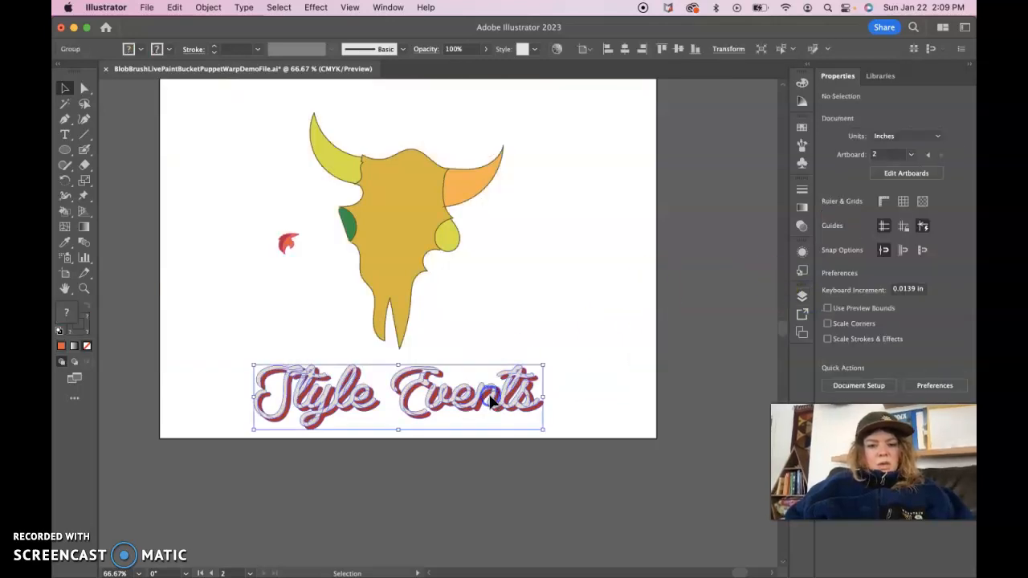
{"action": "left_click", "coordinate": [84, 196]}
{"action": "mouse_move", "coordinate": [84, 196]}
{"action": "left_mouse_down"}
{"action": "mouse_move", "coordinate": [137, 205]}
{"action": "mouse_move", "coordinate": [82, 187]}
{"action": "mouse_move", "coordinate": [86, 201]}
{"action": "left_mouse_up"}
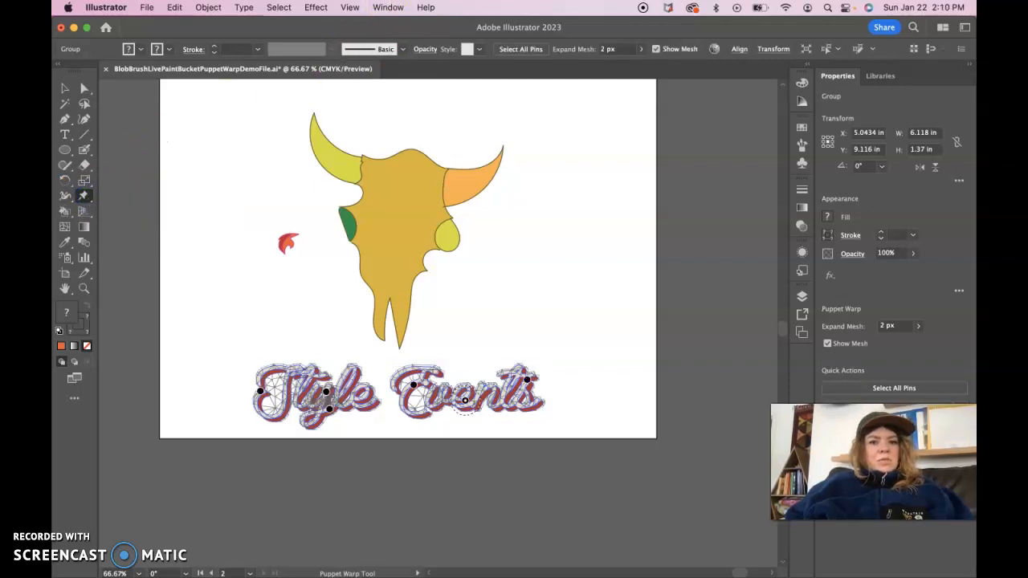
Search the application help for "puppet warp" and close the results
{"action": "left_click", "coordinate": [426, 7]}
{"action": "type", "text": "pupp"}
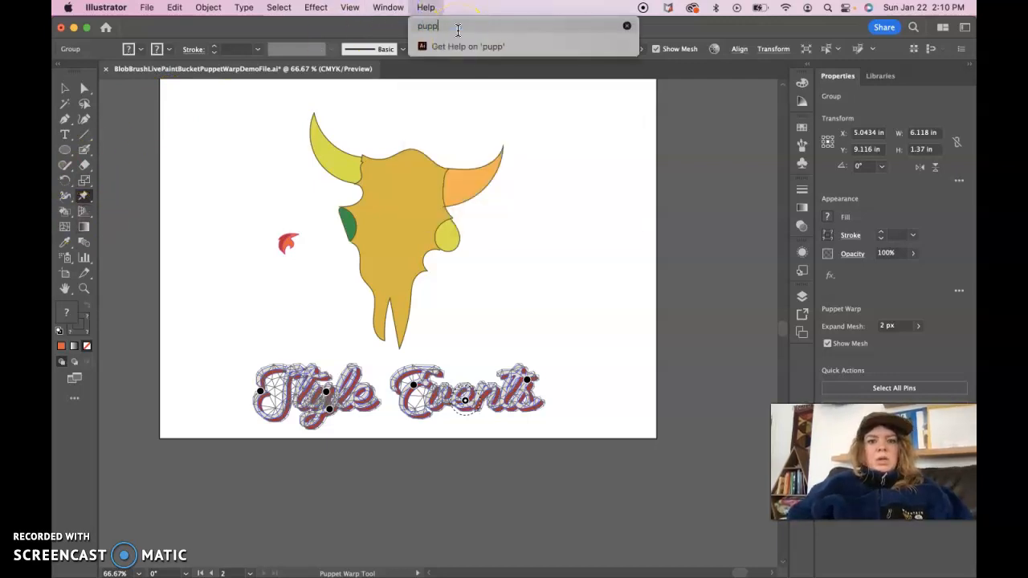
{"action": "type", "text": "et warp"}
{"action": "left_click", "coordinate": [489, 46]}
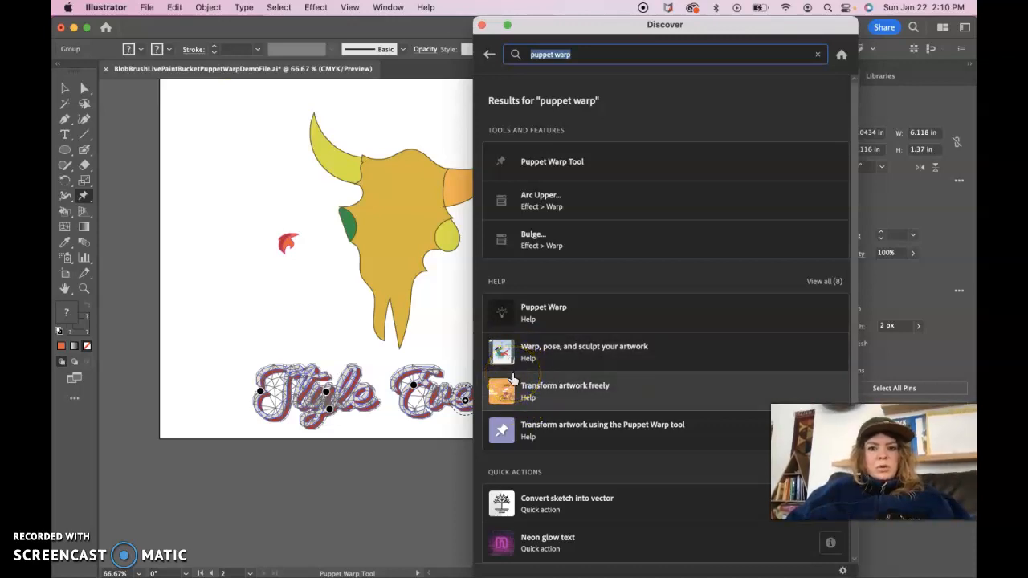
{"action": "left_click", "coordinate": [480, 27]}
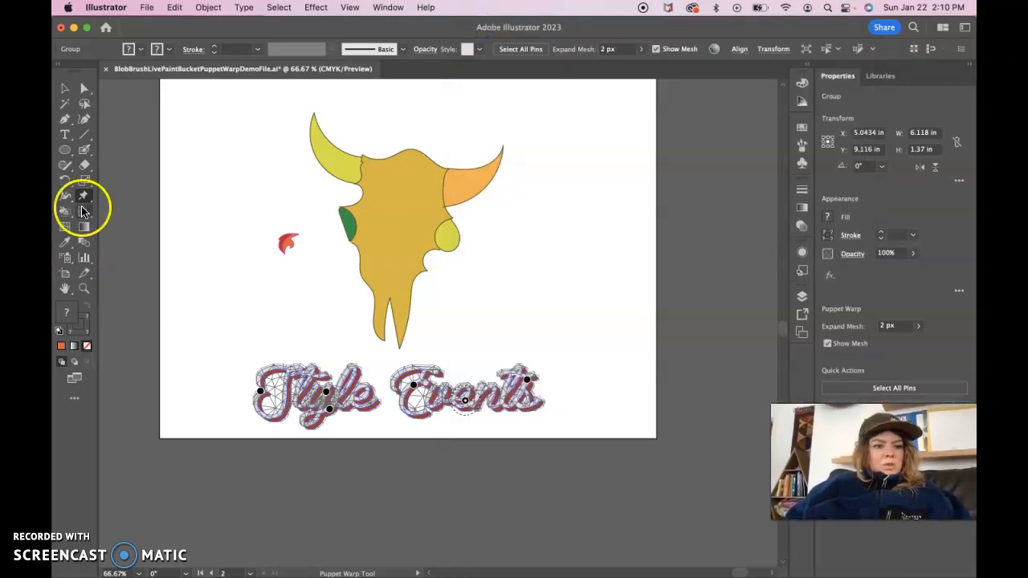
Bend the word "Style" by moving its upper middle Puppet Warp pin up toward the S and adjusting the pin at its start
{"action": "left_click_drag", "start_coordinate": [326, 392], "coordinate": [260, 395]}
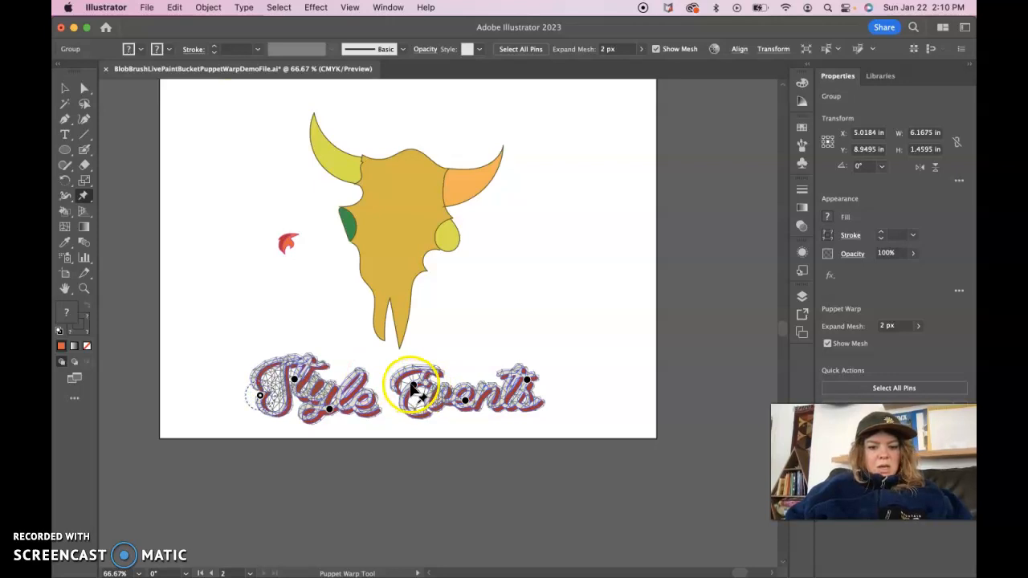
Try twisting the E of "Events" around its pin and adding a pin beside it, and undo these warps
{"action": "left_click_drag", "start_coordinate": [413, 385], "coordinate": [415, 446]}
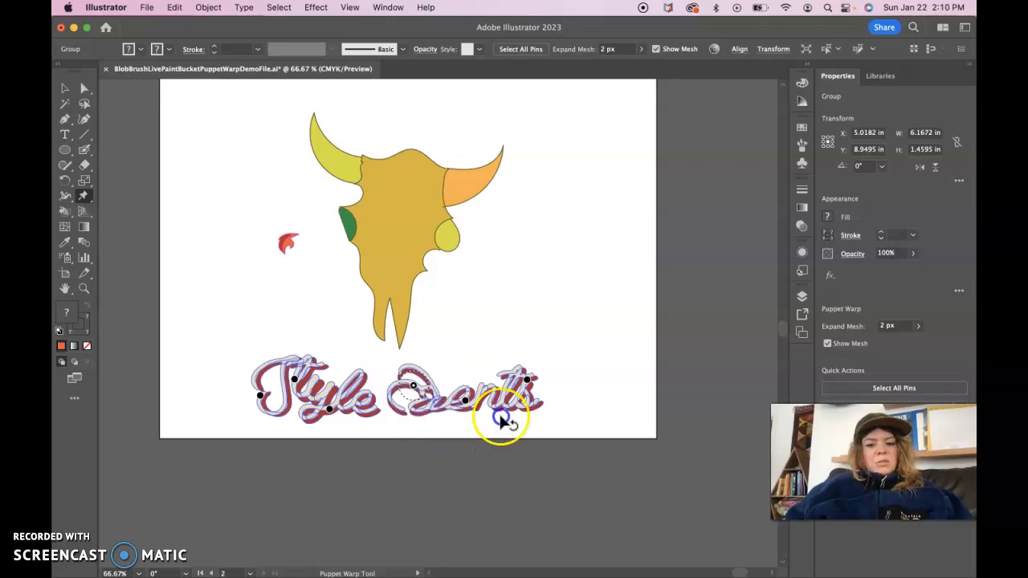
{"action": "left_click_drag", "start_coordinate": [500, 419], "coordinate": [527, 412]}
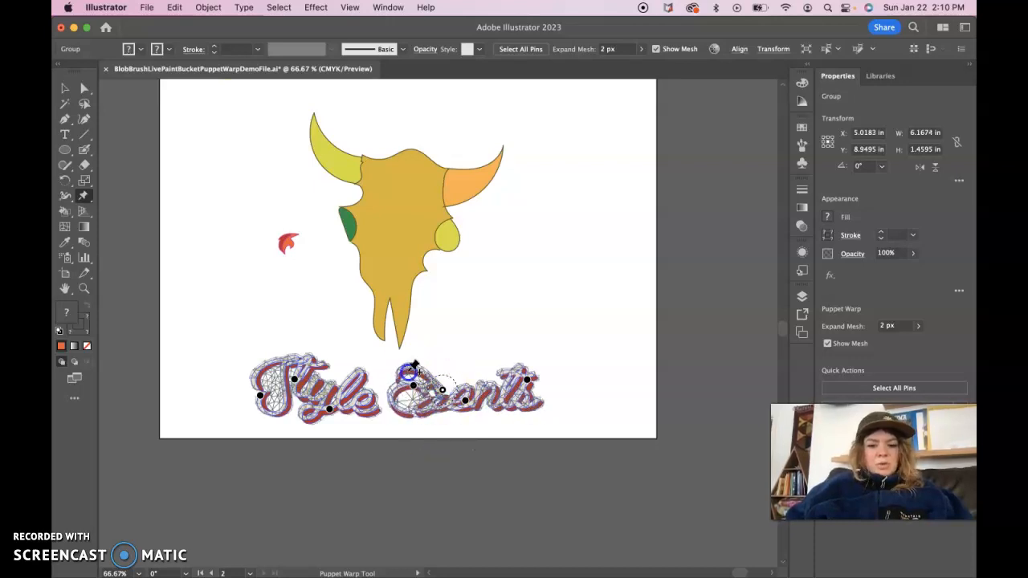
{"action": "left_click_drag", "start_coordinate": [444, 387], "coordinate": [462, 390]}
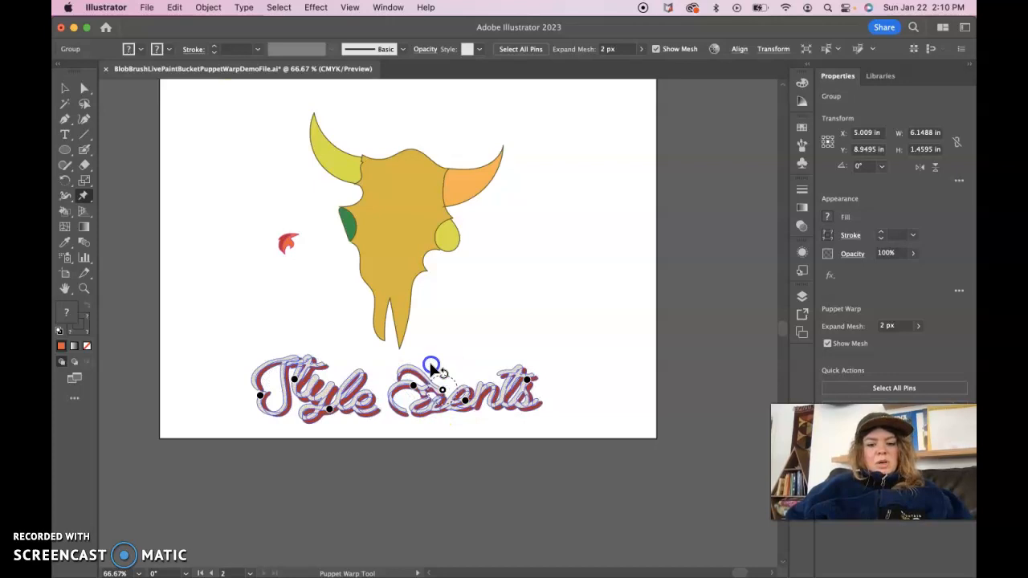
{"action": "left_click", "coordinate": [526, 384], "text": "super"}
{"action": "key", "text": "super+z"}
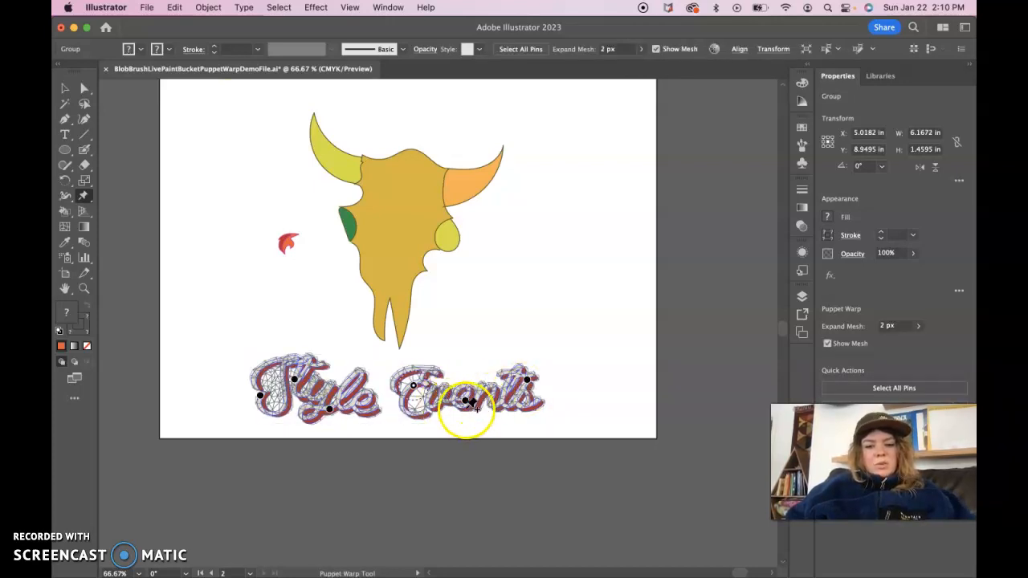
Arch the word "Events" by raising its middle pin, twist the last letters around the end pin, and deselect the lettering
{"action": "left_click_drag", "start_coordinate": [466, 405], "coordinate": [467, 375]}
{"action": "left_click", "coordinate": [526, 380]}
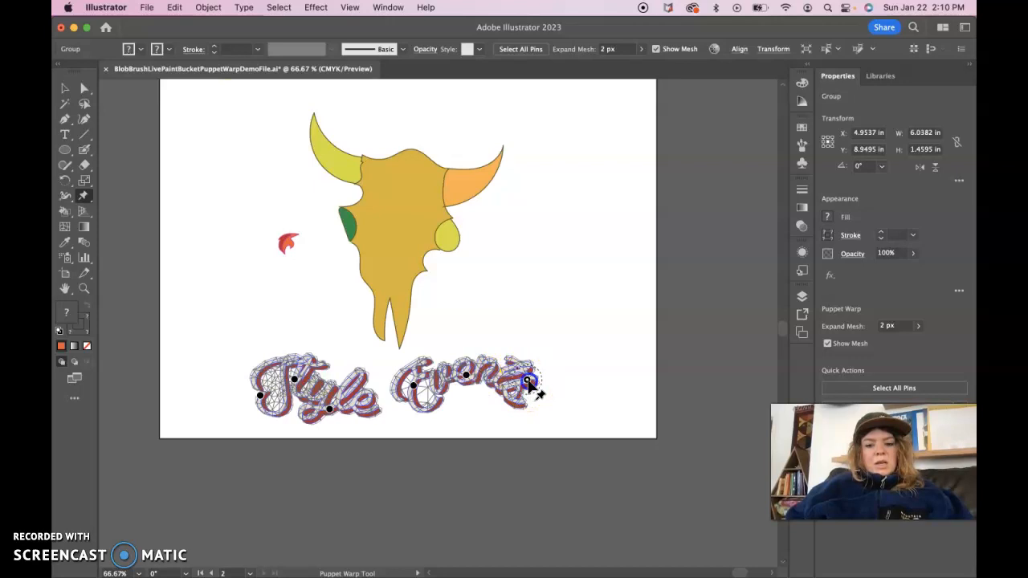
{"action": "mouse_move", "coordinate": [532, 391]}
{"action": "left_mouse_down"}
{"action": "mouse_move", "coordinate": [523, 386]}
{"action": "mouse_move", "coordinate": [535, 388]}
{"action": "left_mouse_up"}
{"action": "left_click", "coordinate": [602, 344]}
{"action": "left_click", "coordinate": [71, 90]}
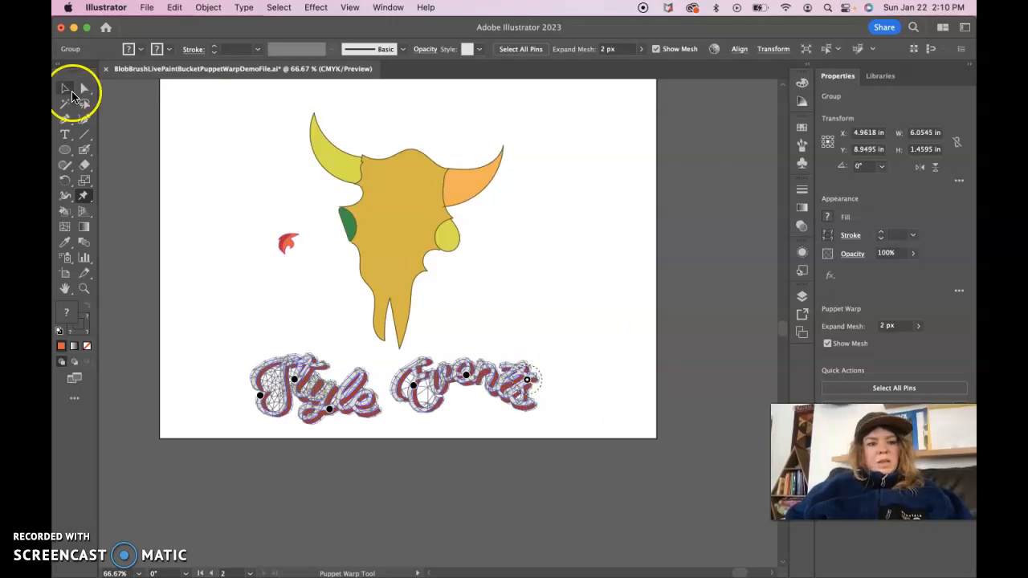
{"action": "left_click", "coordinate": [213, 234]}
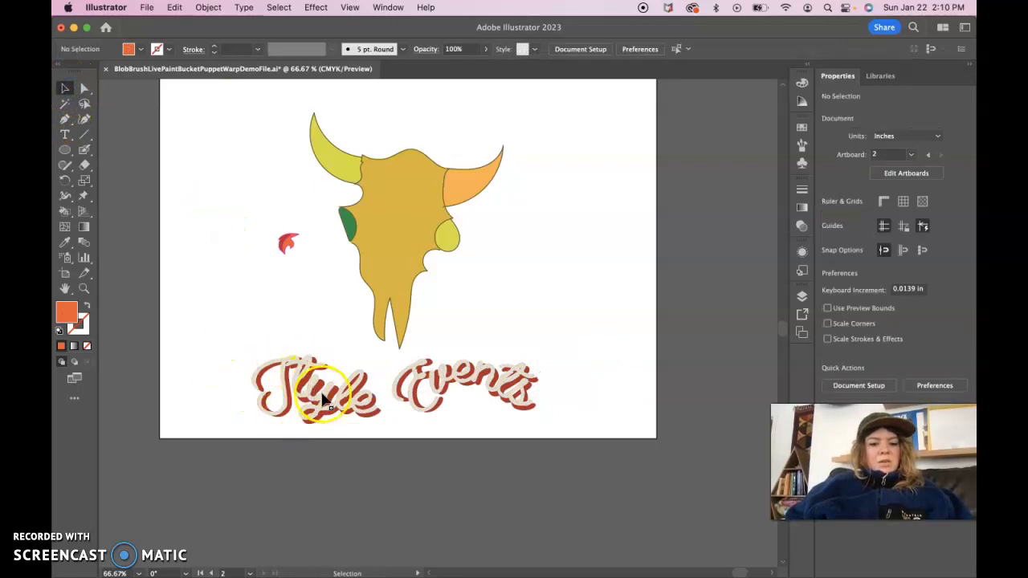